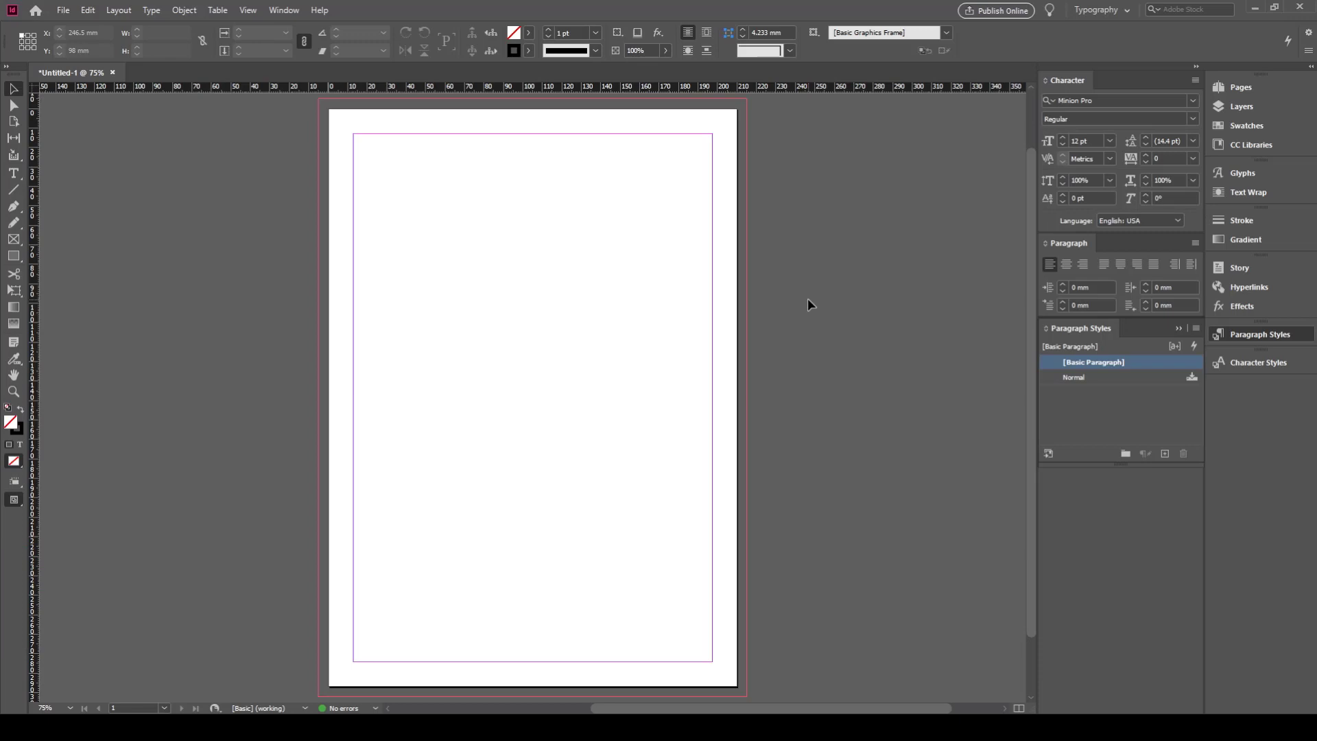
Draw a title text frame about 84.3 × 18.3 mm at the page's upper-left margin and a body text frame about 84.3 × 79.5 mm below it.
click(13, 174)
drag(354, 135, 517, 168)
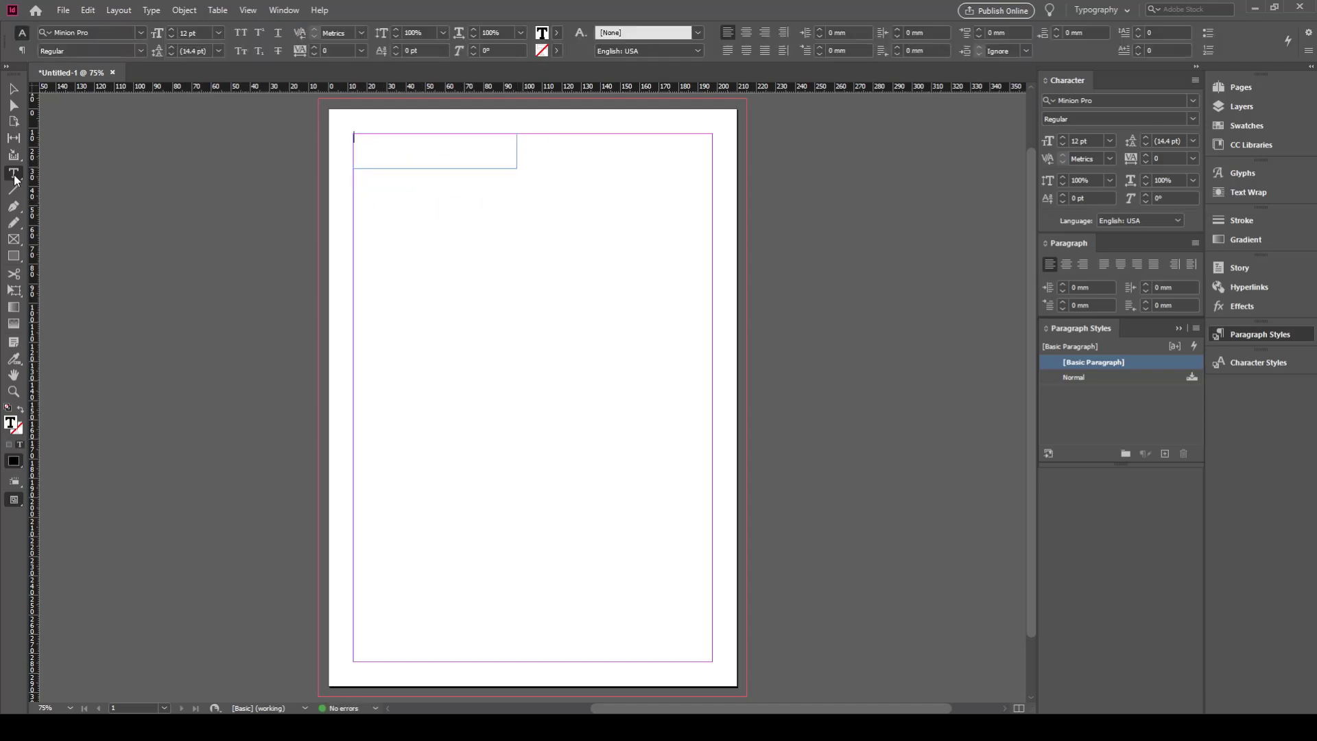
drag(353, 198, 516, 350)
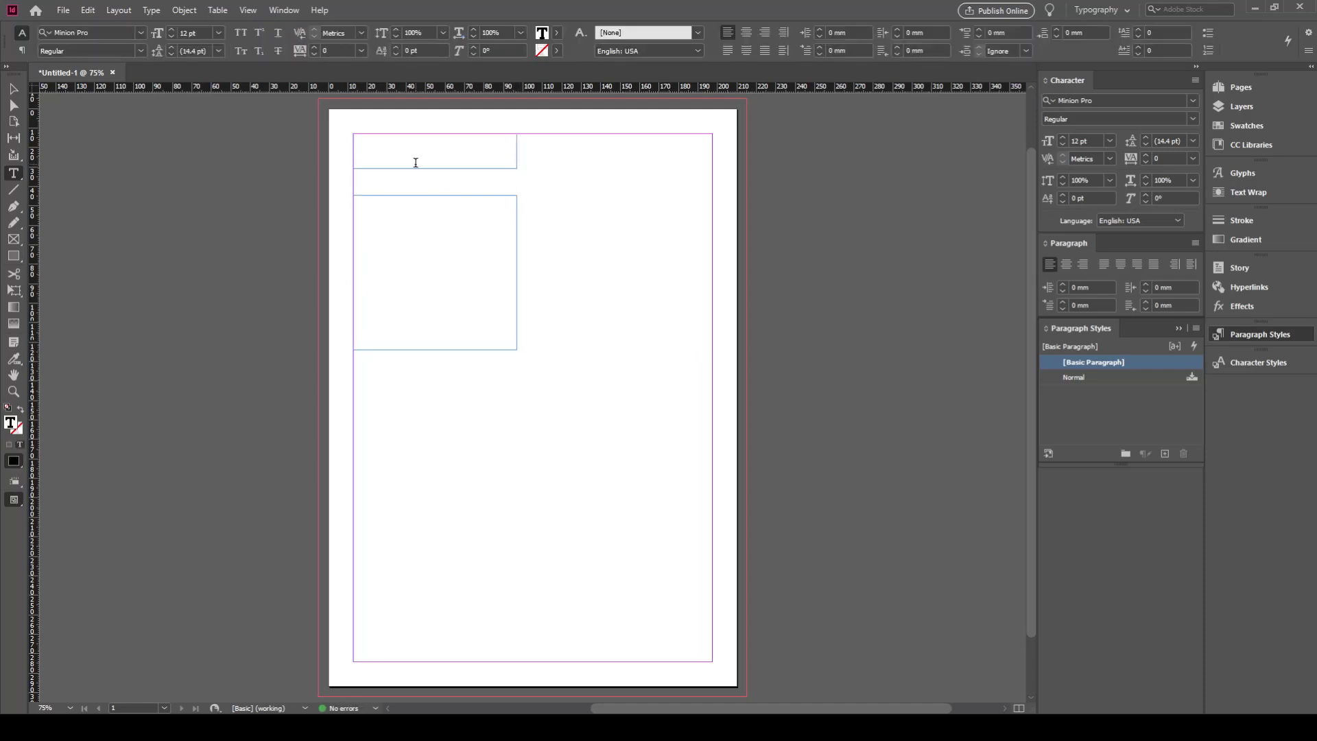
Enter "THis is my title" in the upper text frame and capitalize the first letters of "My" and "Title".
text(THis is my title)
key(ctrl+Left)
key(ctrl+Left)
key(shift+Right)
text(M)
key(ctrl+Right)
key(shift+Right)
text(T)
Enlarge the whole title text to 22 pt.
key(ctrl+a)
key(ctrl+shift+period)
key(ctrl+shift+period)
key(ctrl+shift+period)
key(ctrl+shift+period)
key(ctrl+shift+period)
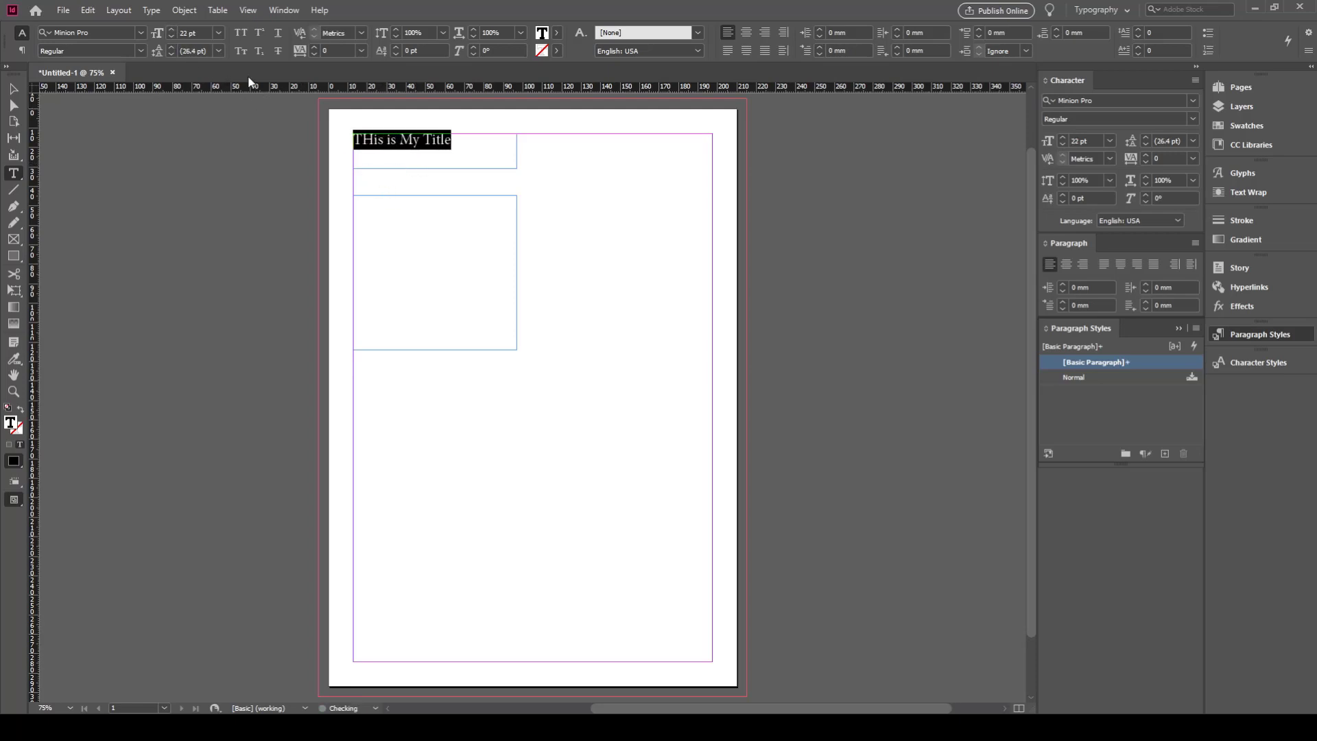
Correct the title's first word to "This" by replacing its capital H with a lowercase h.
click(384, 142)
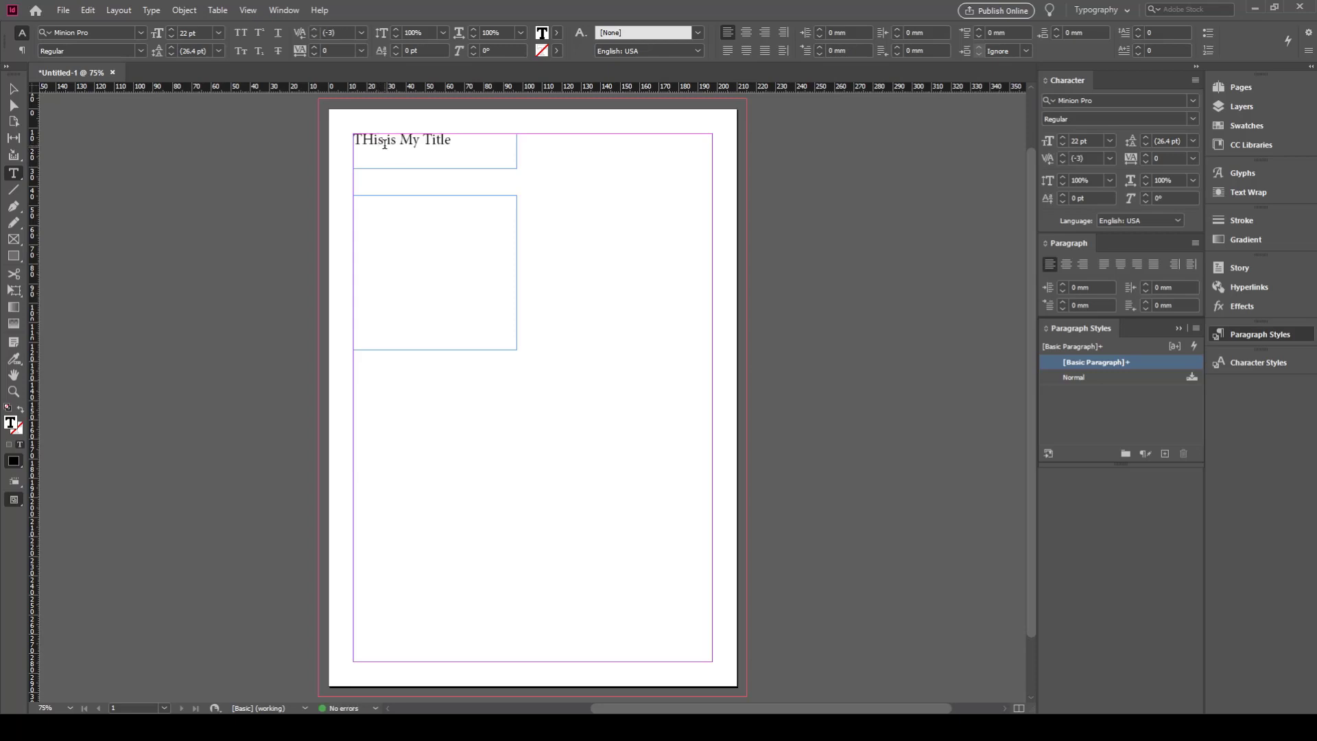
key(BackSpace)
text(h)
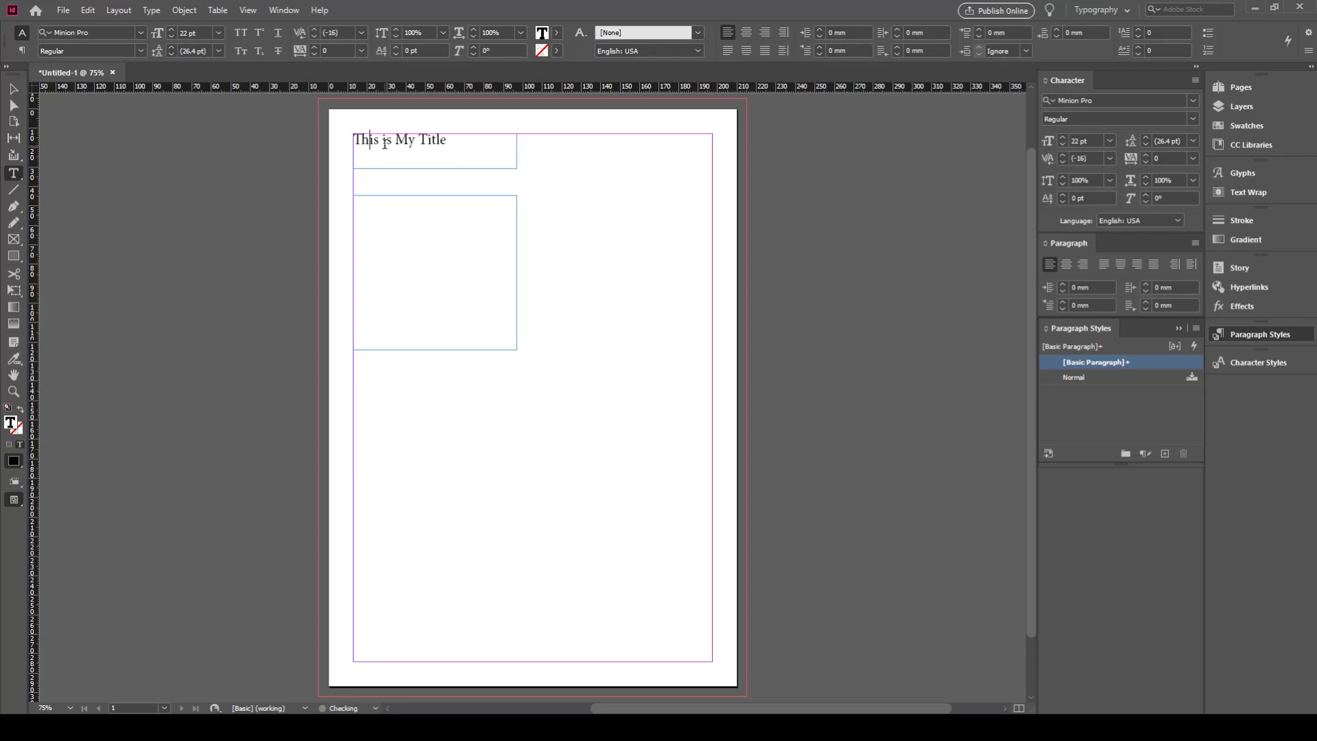
Color the title text red with the C=15 M=100 Y=100 K=0 swatch and set its size to 24 pt.
click(355, 154)
triple_click(369, 138)
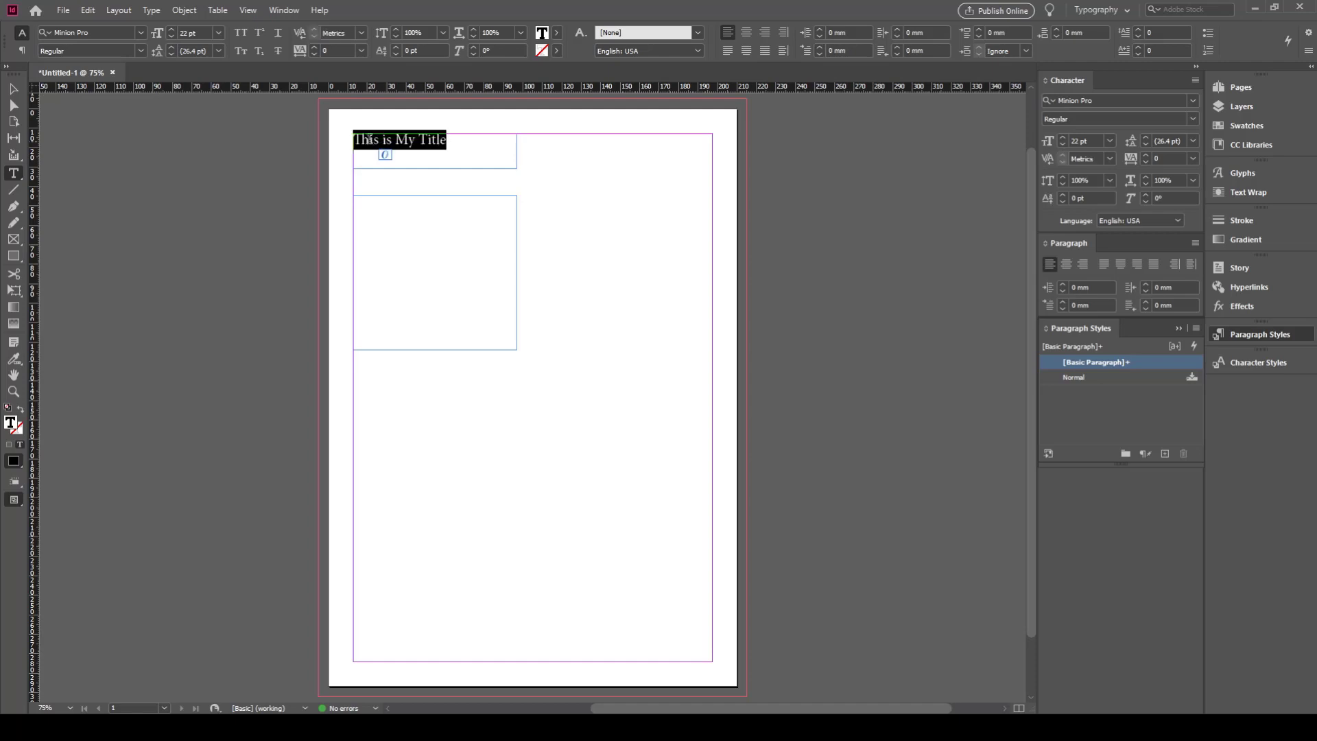
click(557, 36)
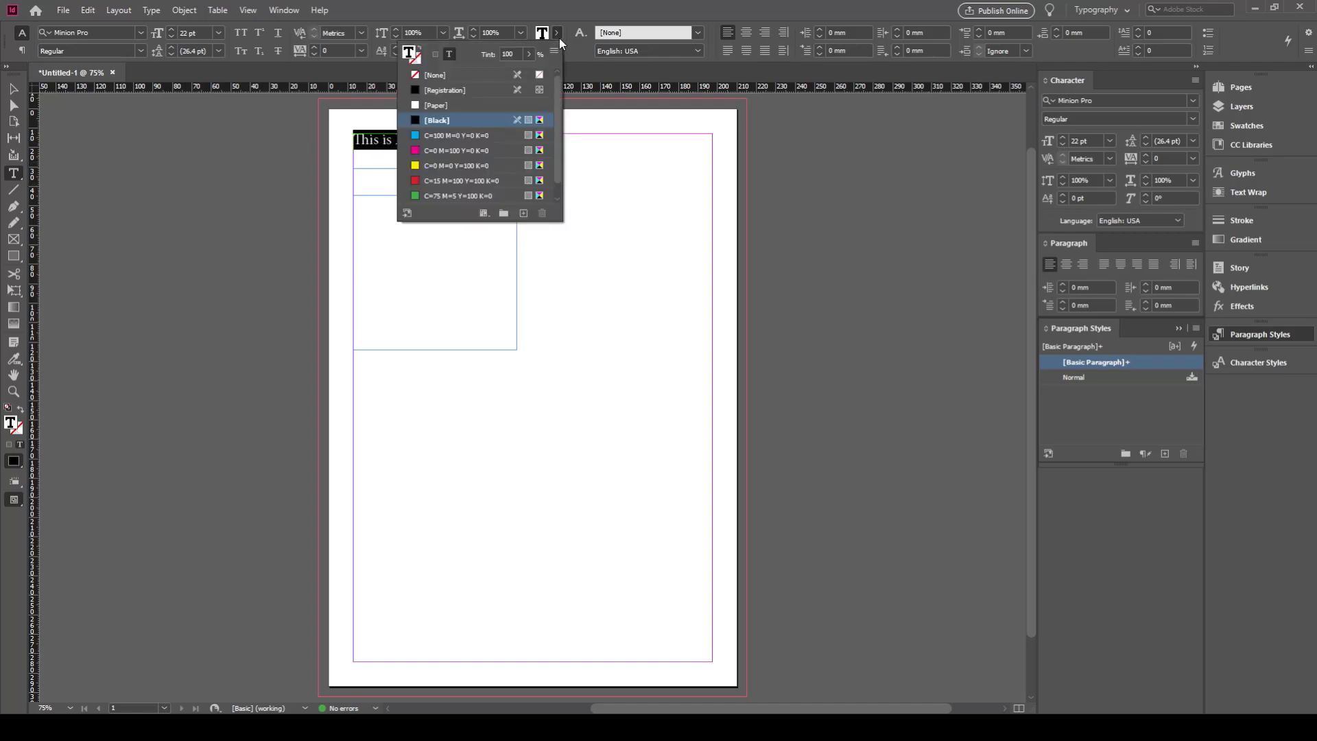
click(414, 182)
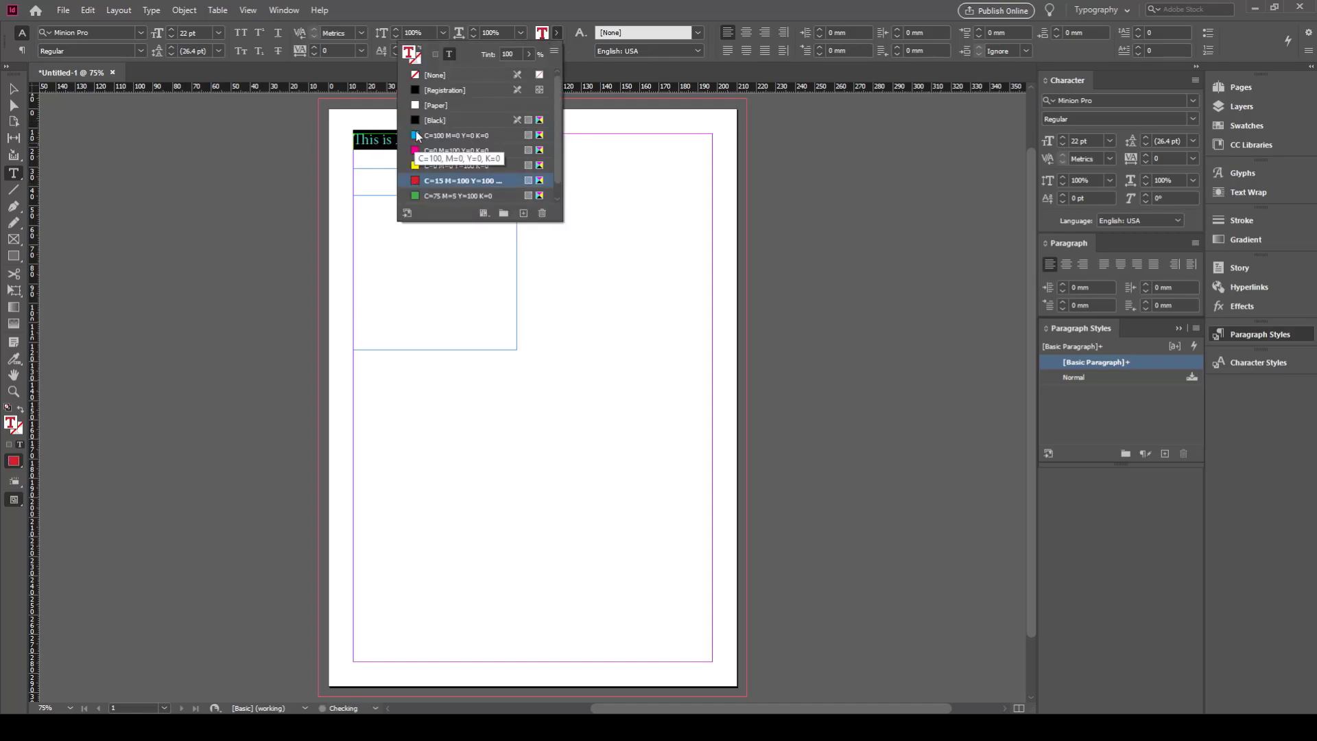
click(218, 32)
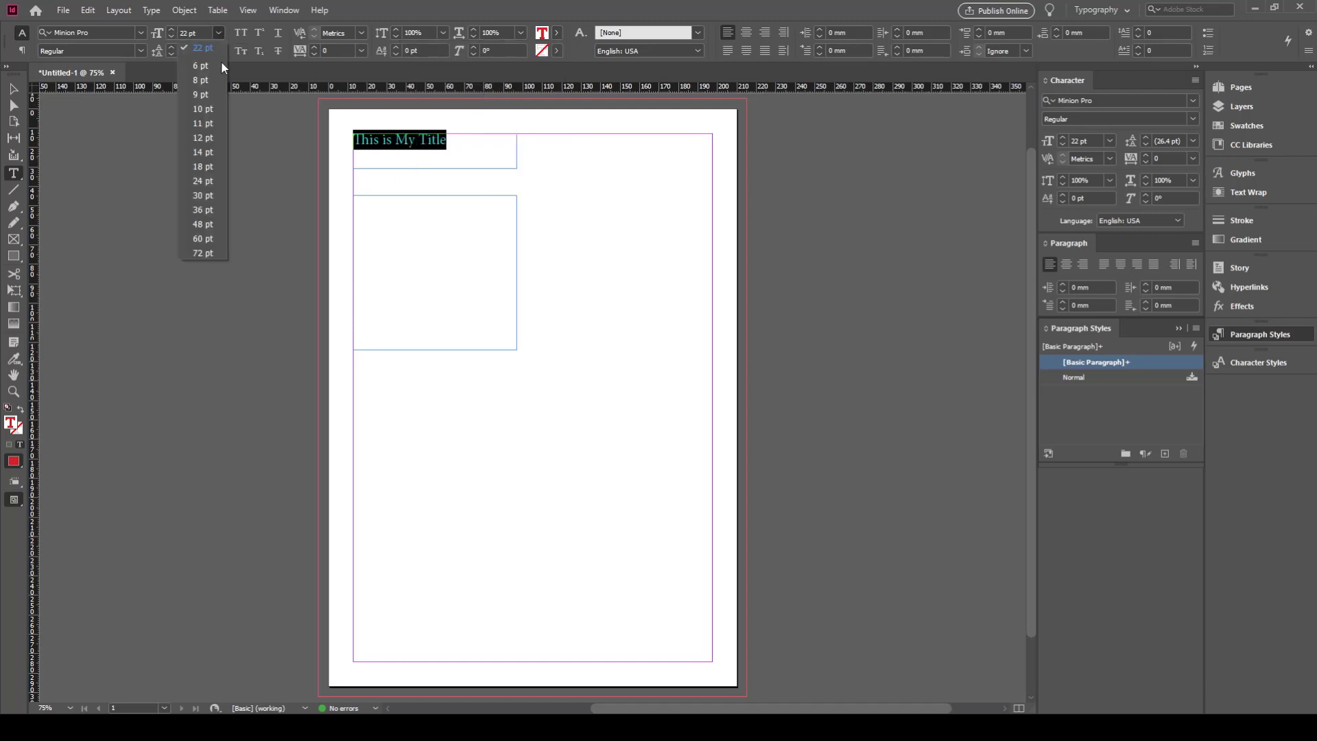
click(203, 181)
Fill the empty text frame below the title with placeholder text.
click(13, 89)
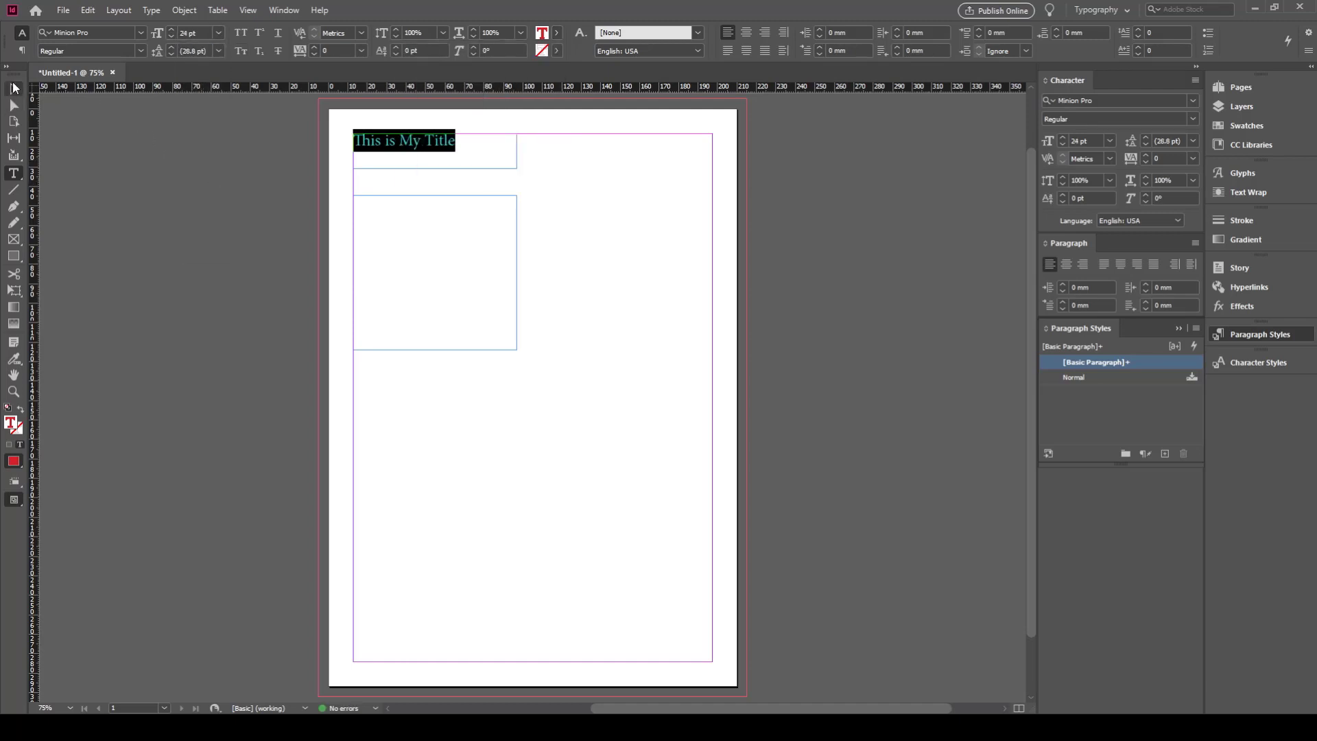
click(500, 256)
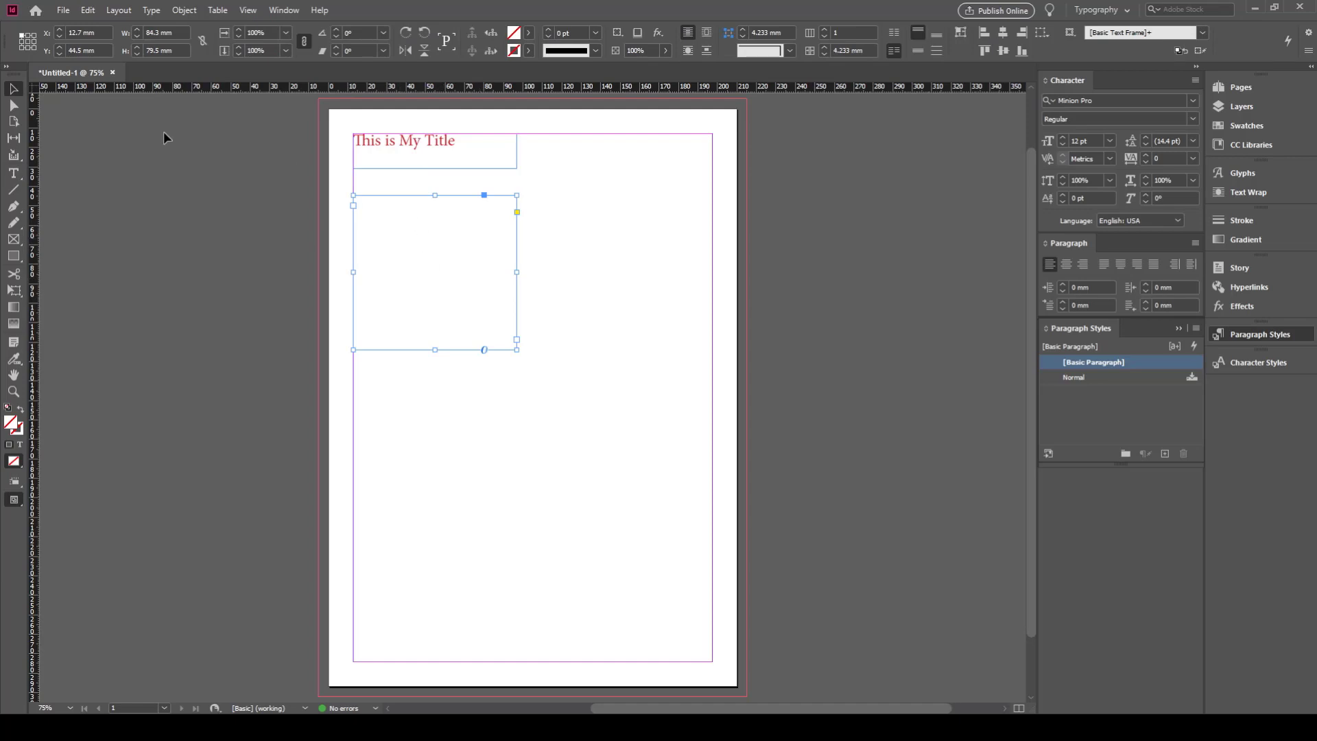
click(153, 11)
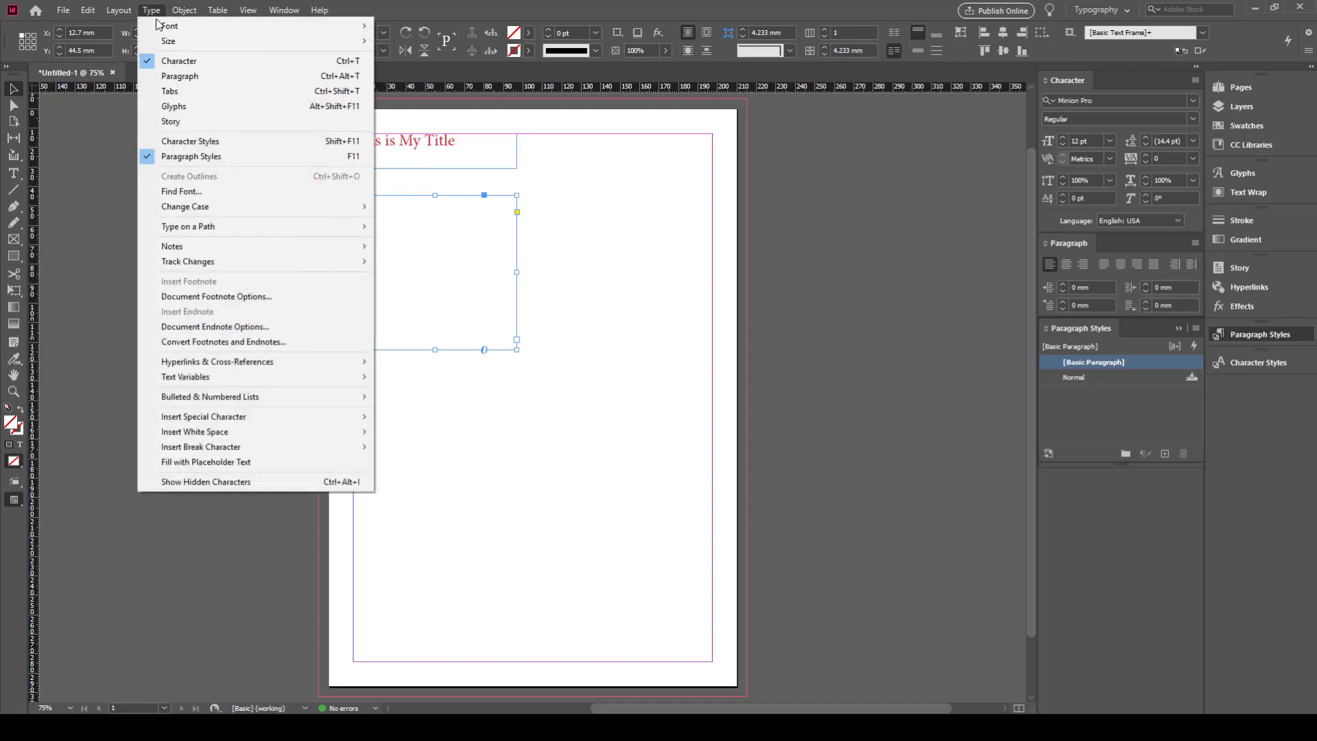
click(252, 463)
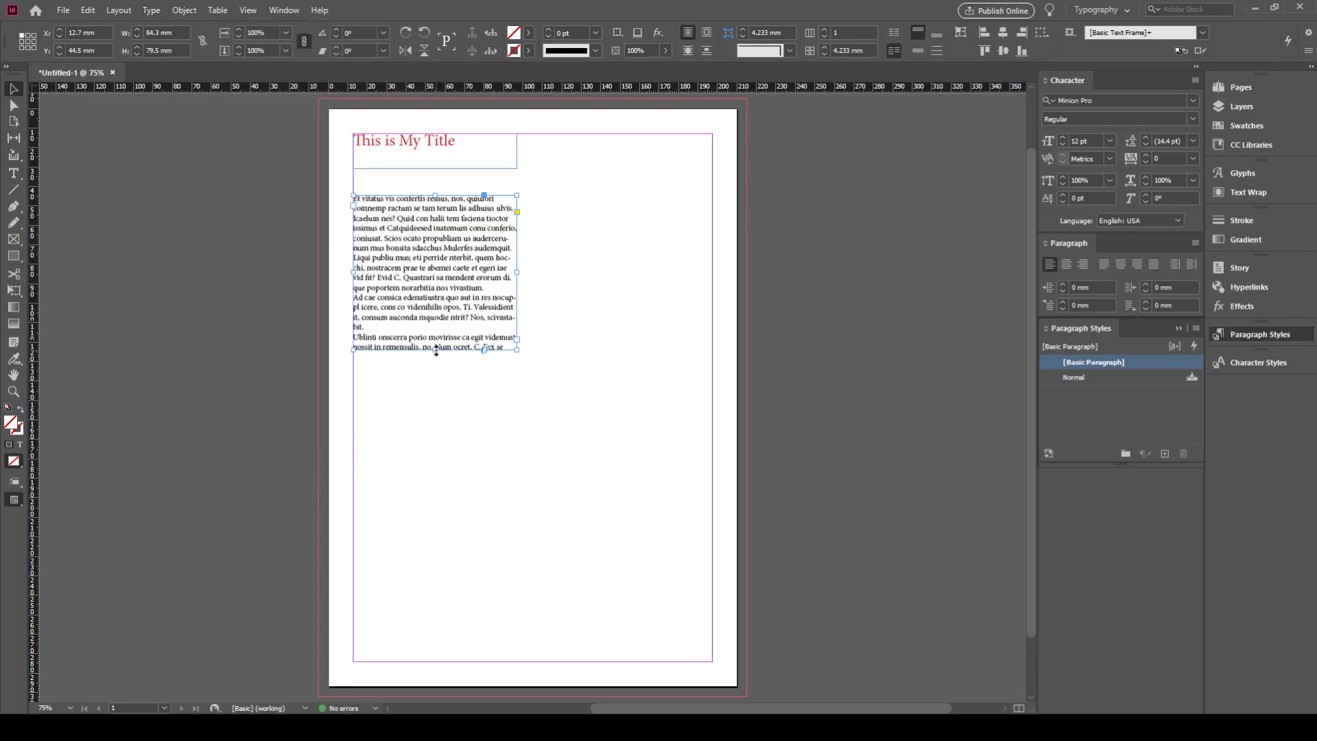
Shorten the body text frame to about 47 mm high, and fit its height back to the full text.
key(ctrl+equal)
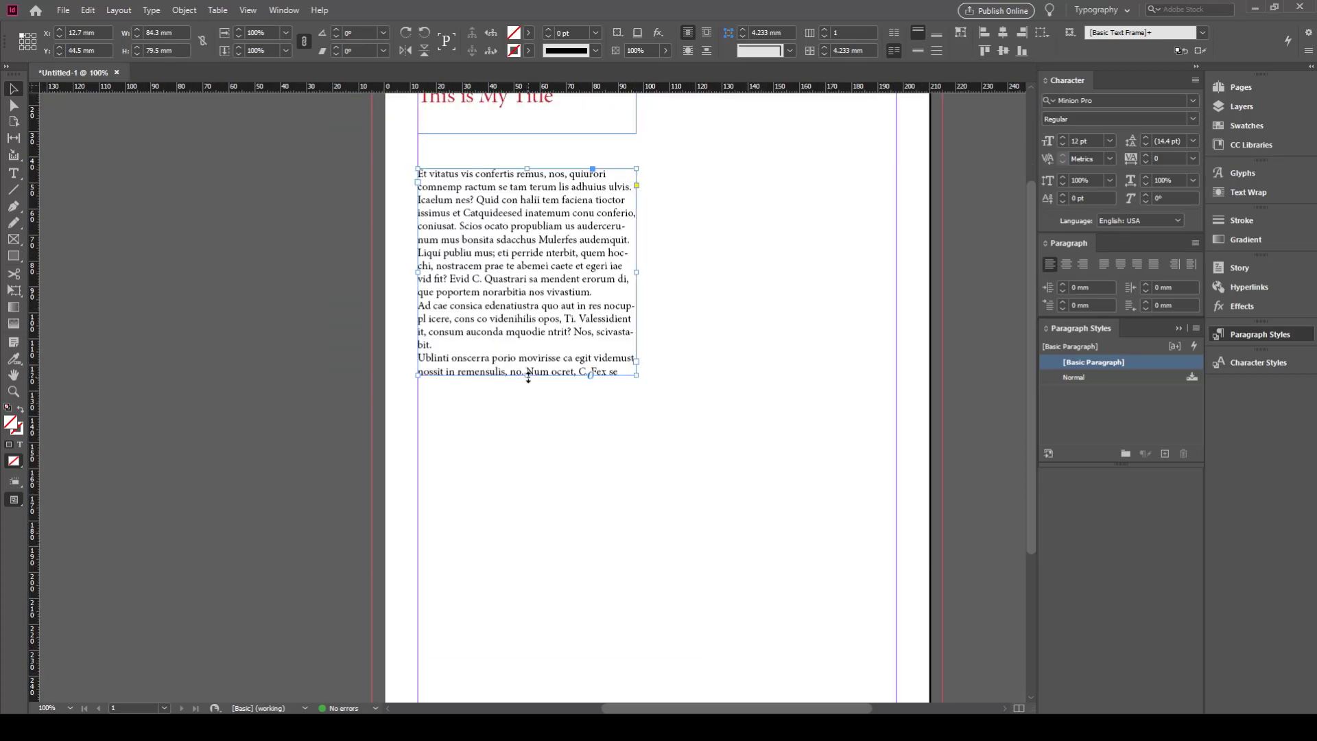
drag(527, 376, 527, 291)
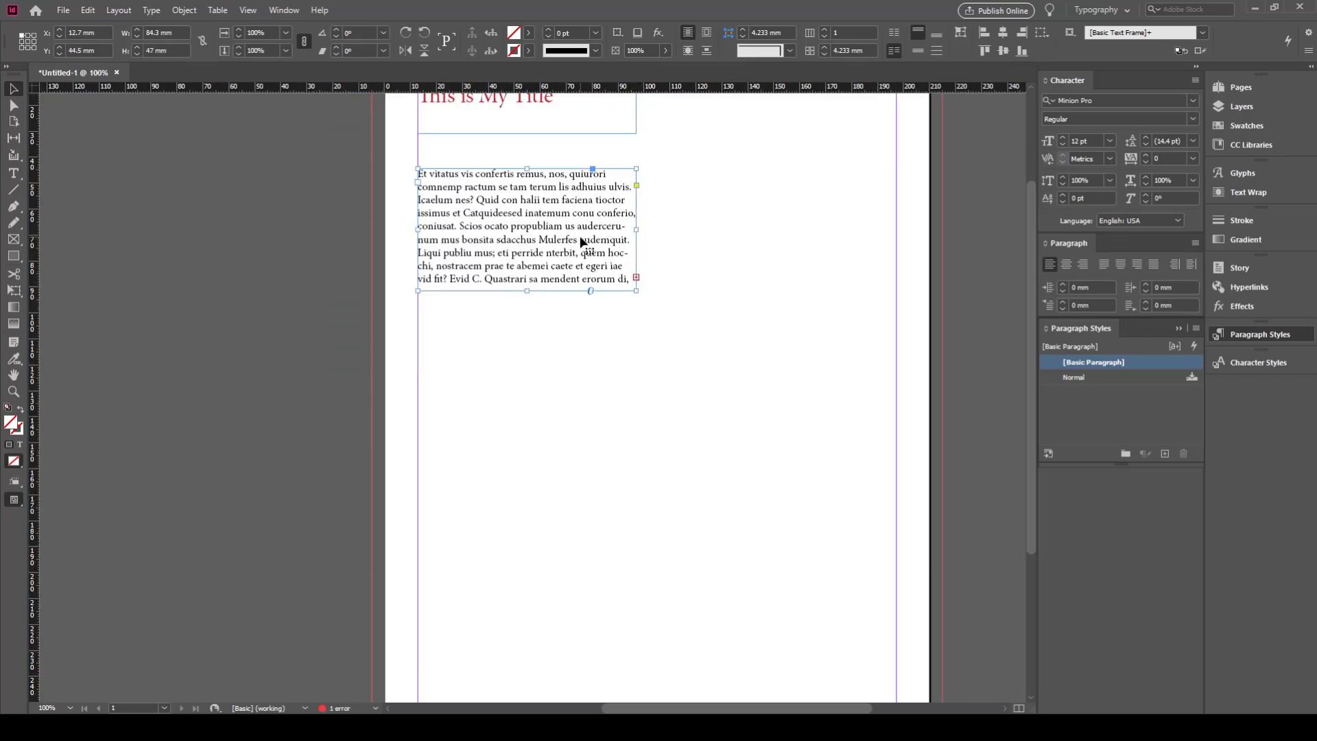
double_click(527, 291)
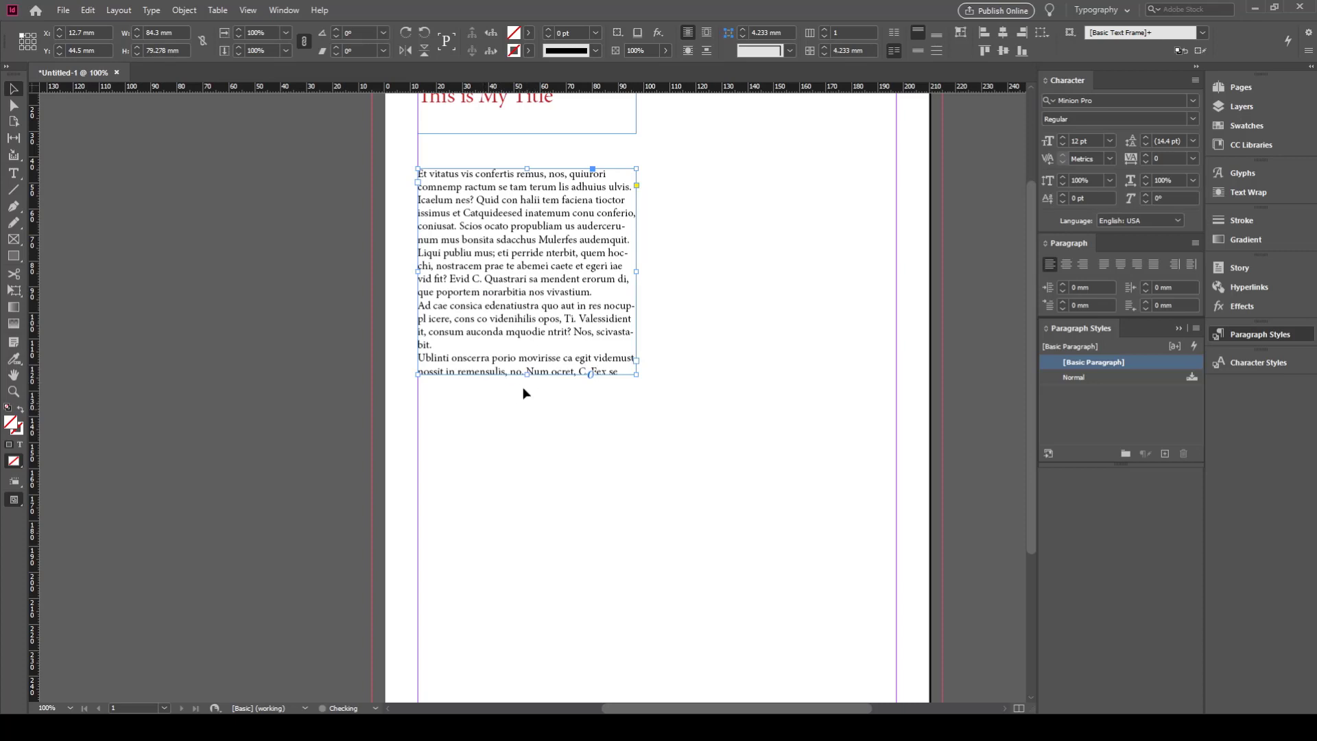
click(583, 398)
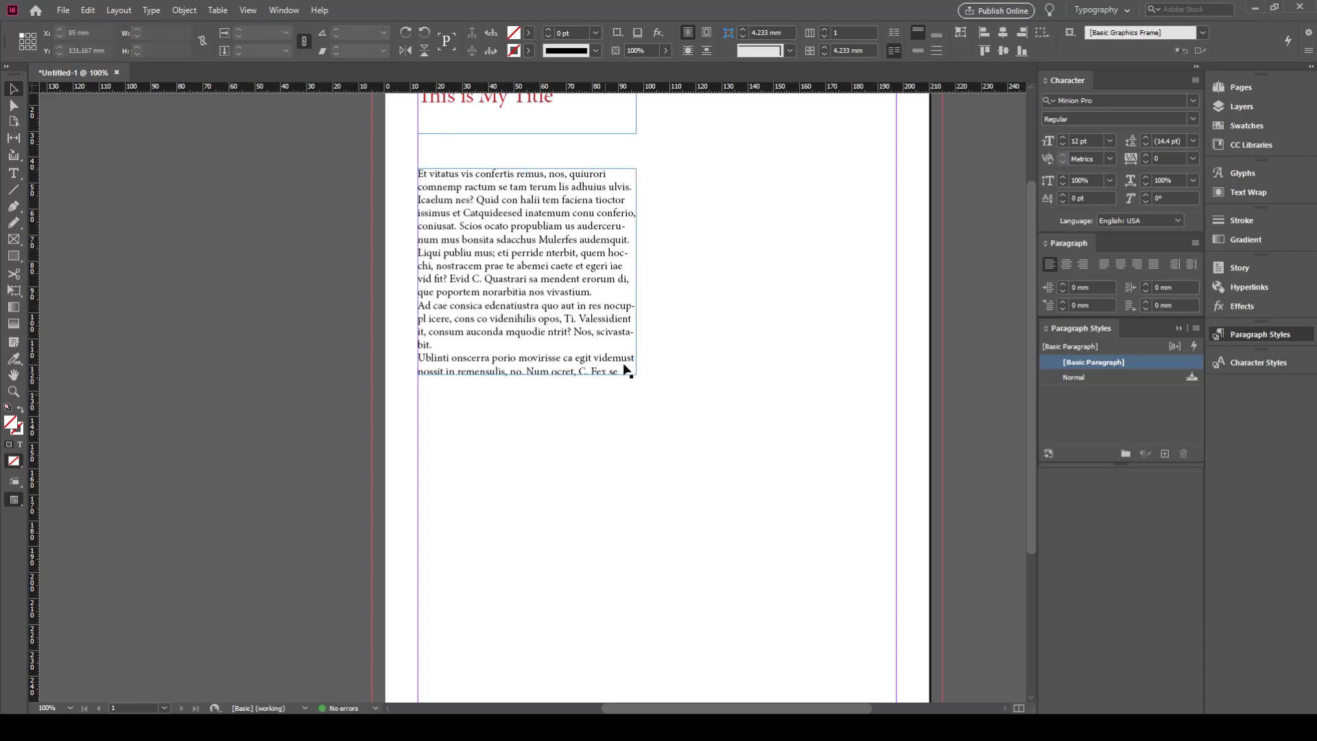
Set all of the body text to 12 pt with 16 pt leading.
click(544, 347)
scroll(533, 358, up, 2)
scroll(533, 358, up, 2)
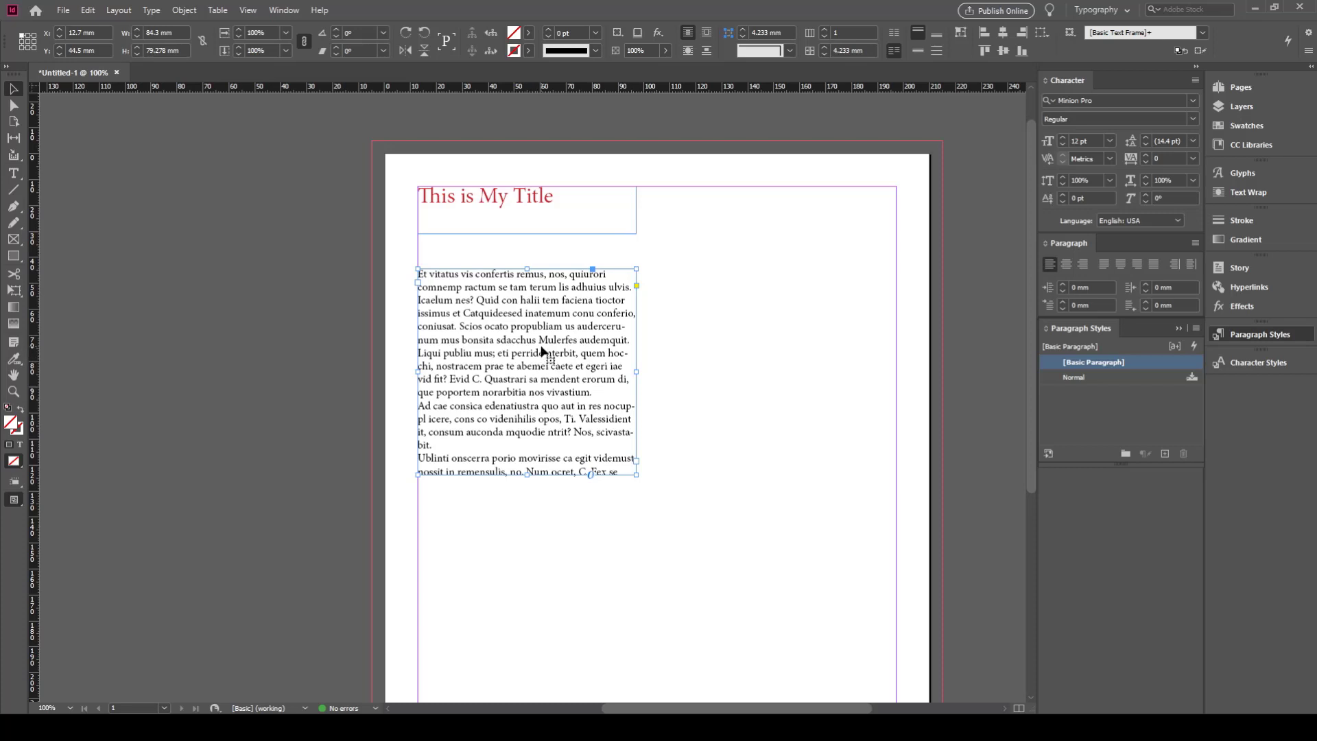
double_click(544, 351)
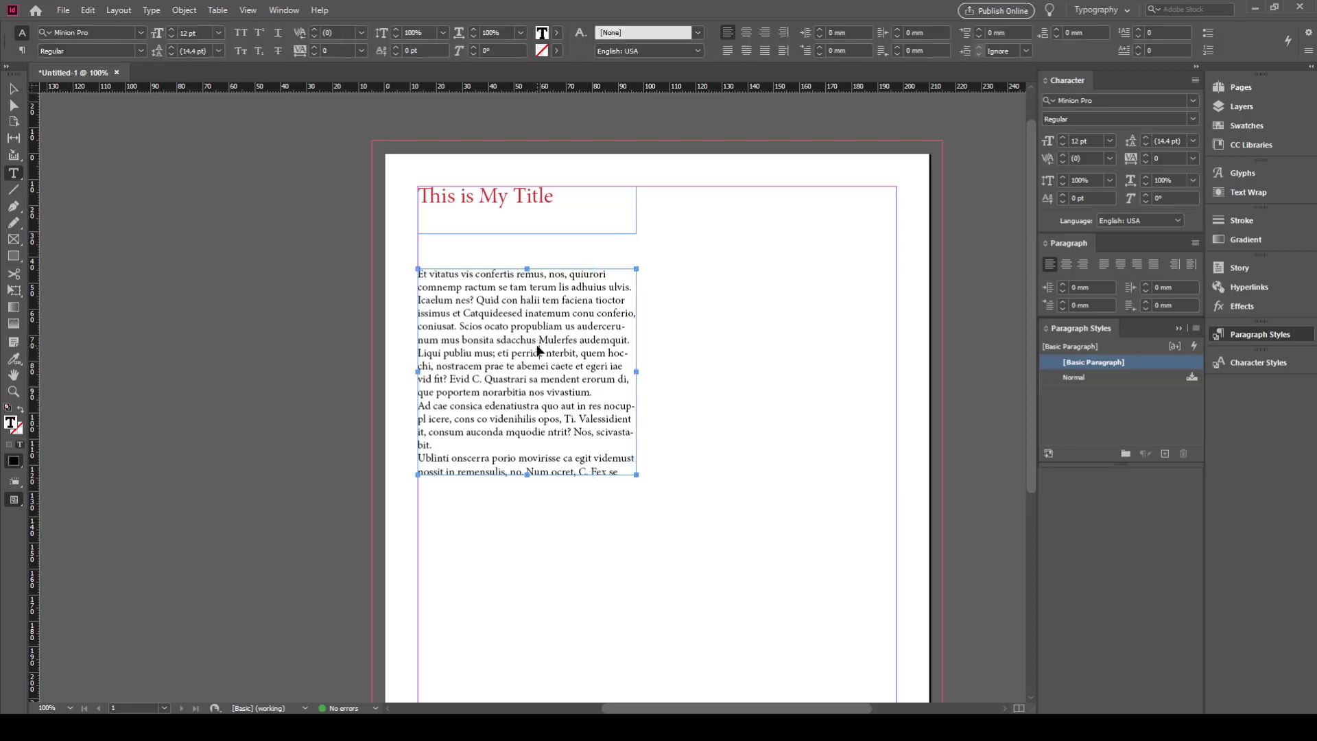
key(ctrl+a)
click(172, 37)
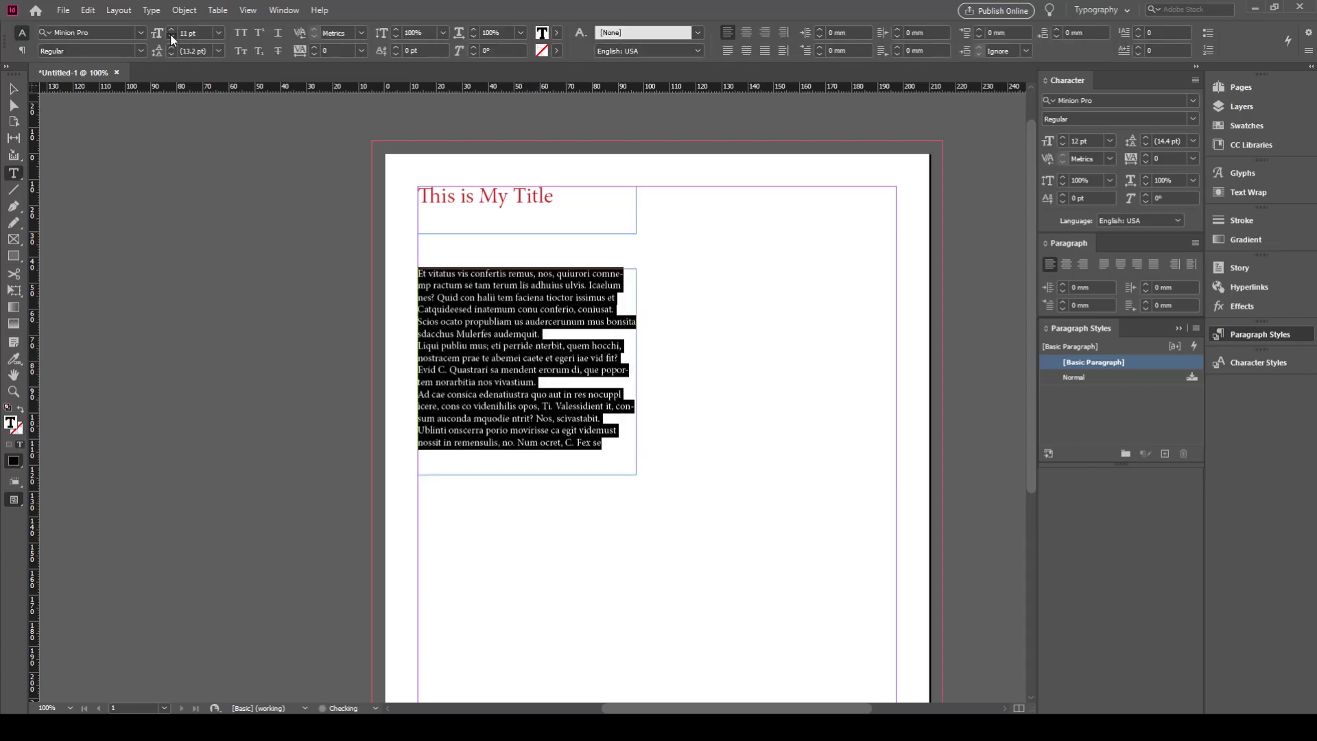
click(171, 37)
click(172, 31)
click(171, 31)
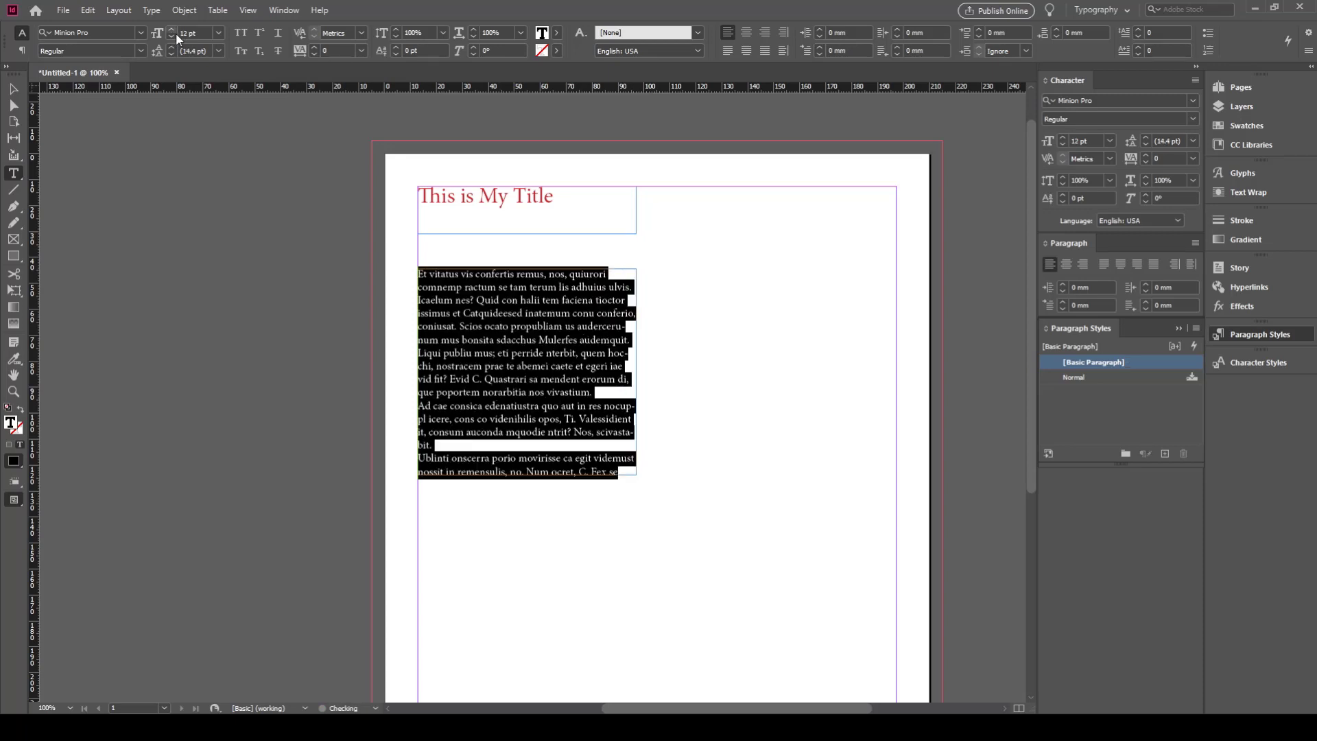
click(172, 47)
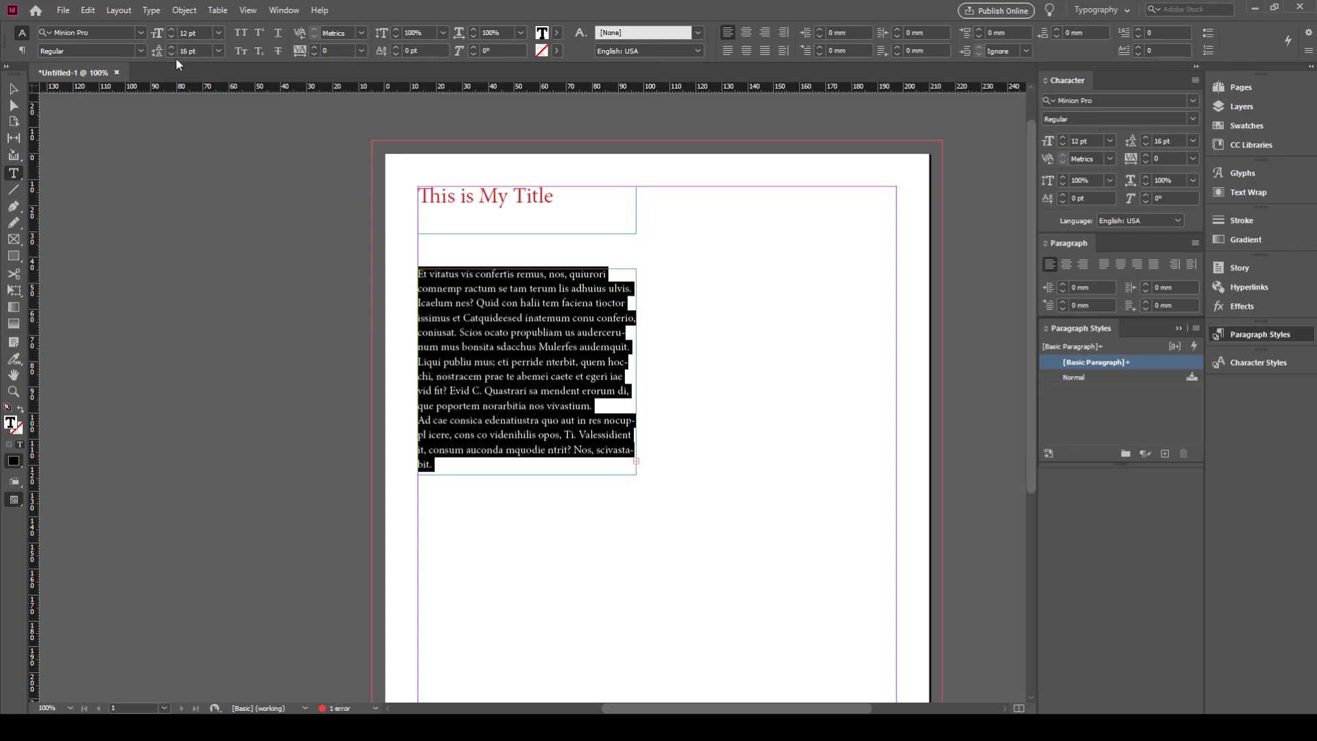
Justify all the body paragraphs with the last line aligned left.
click(20, 52)
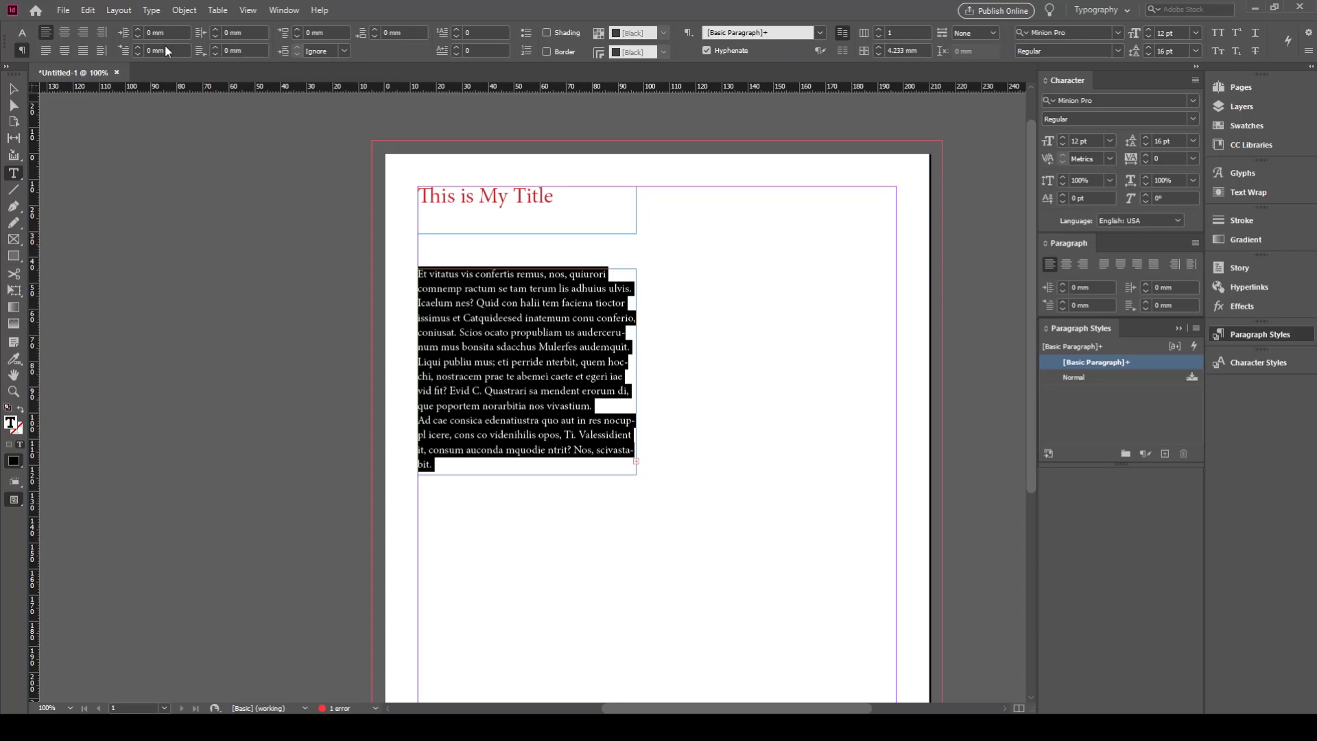
click(45, 52)
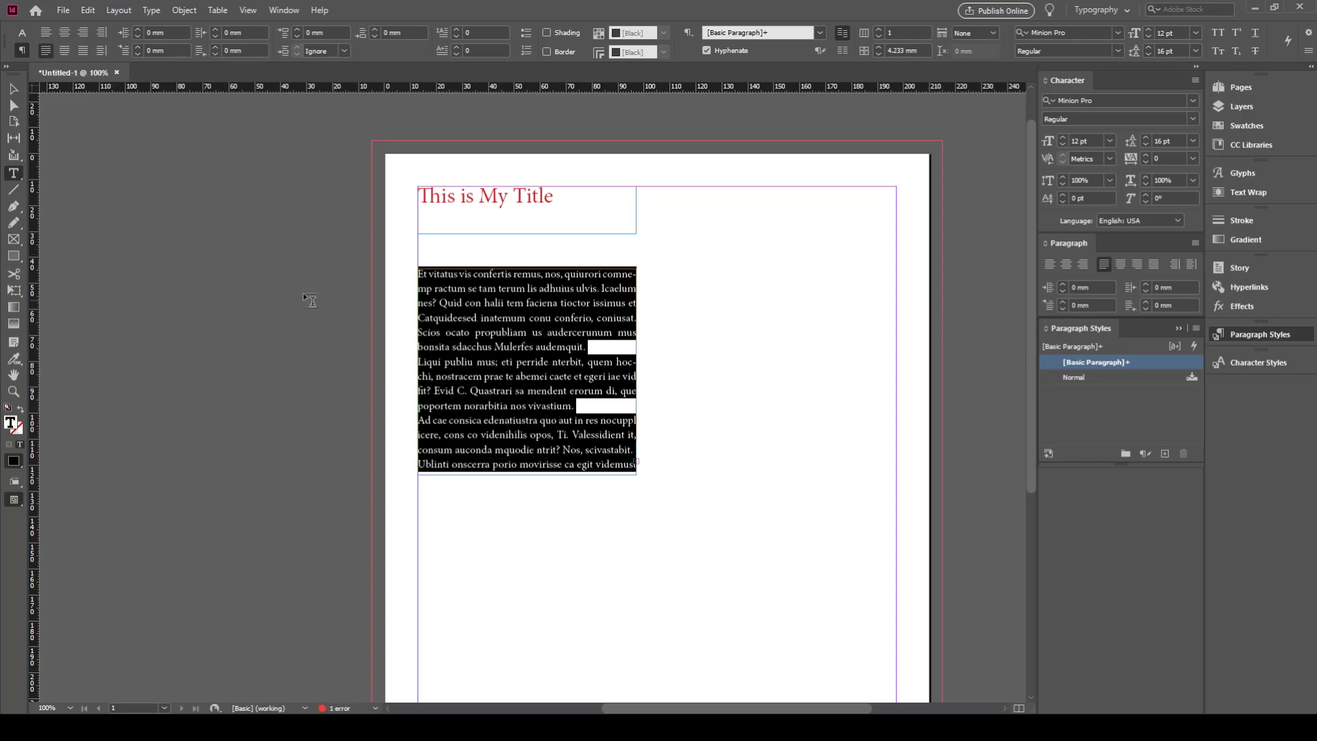
click(22, 33)
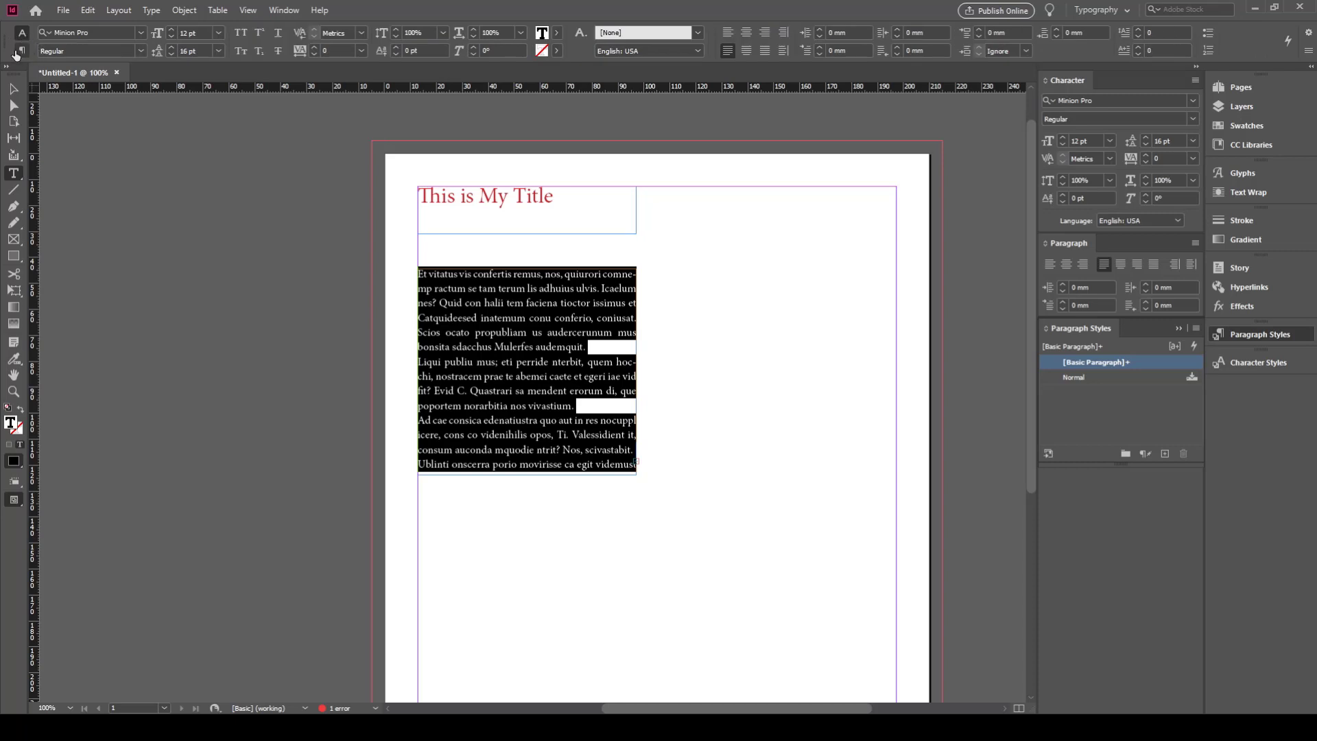
Fit the title frame's height to its text and move the body frame up close beneath the title.
click(12, 96)
drag(507, 343, 507, 317)
click(553, 229)
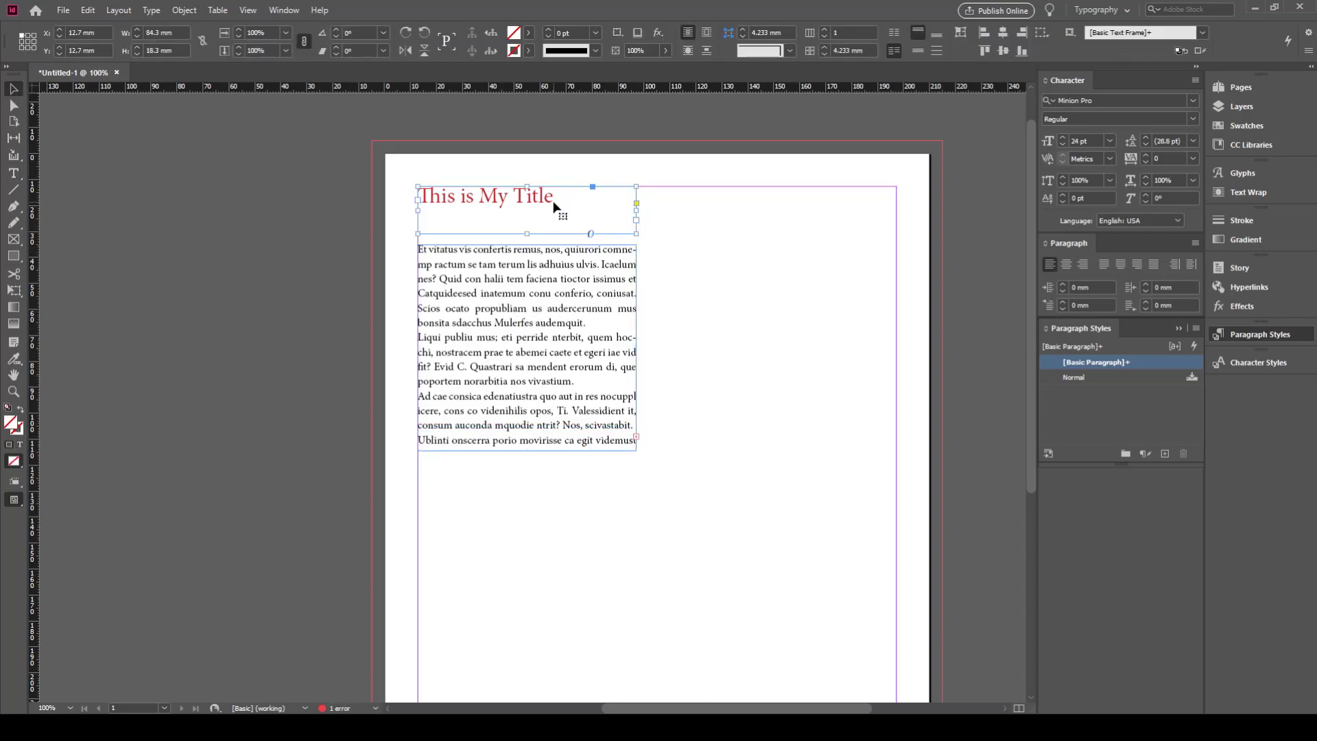
double_click(554, 200)
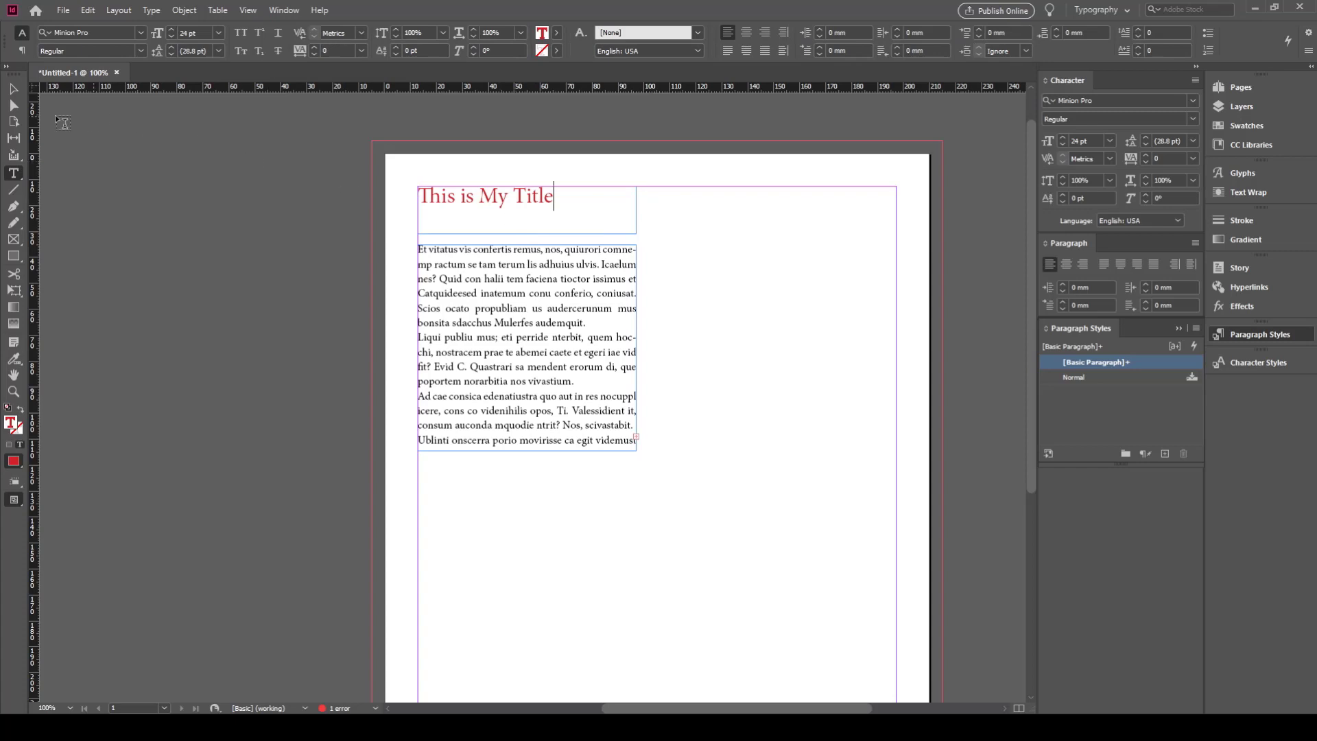
key(Escape)
double_click(527, 234)
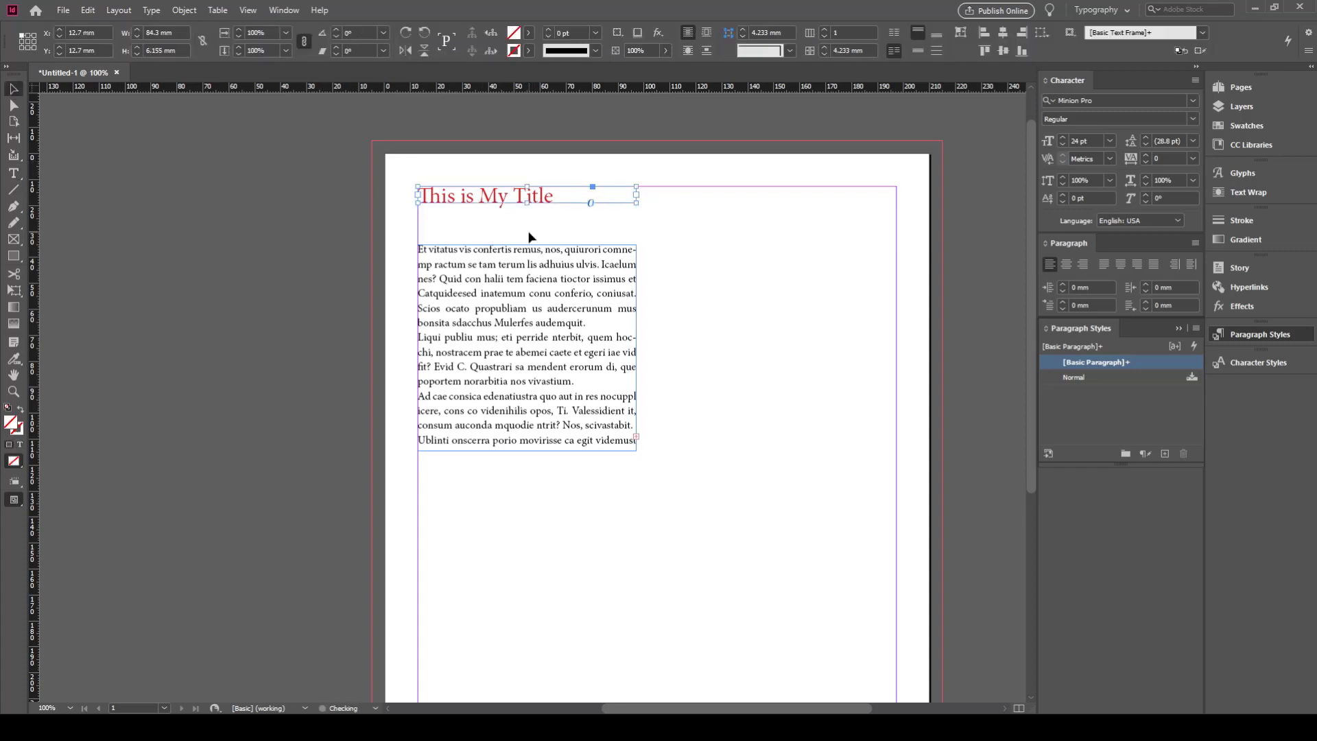
drag(546, 275, 543, 245)
Duplicate the title and body frames together straight below the originals, with the copied title at about Y 116 mm.
drag(691, 168, 367, 463)
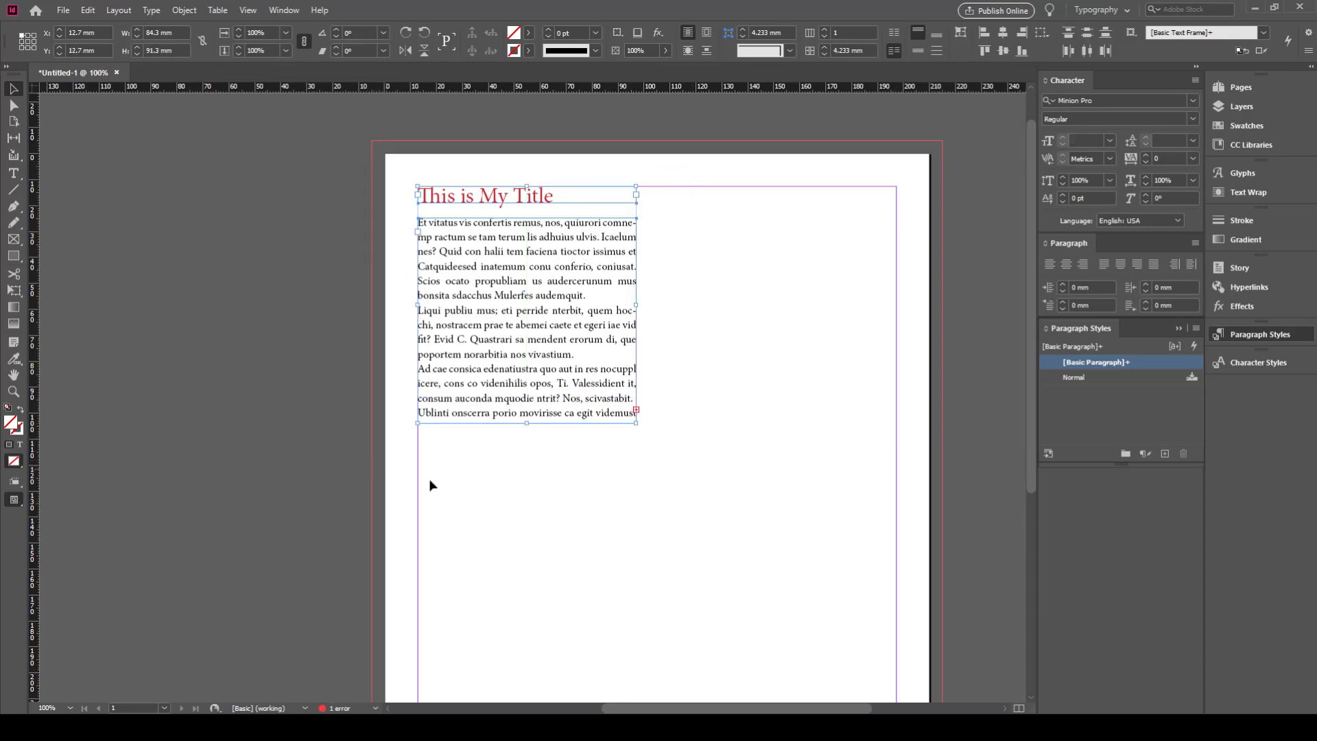
drag(485, 308, 483, 571)
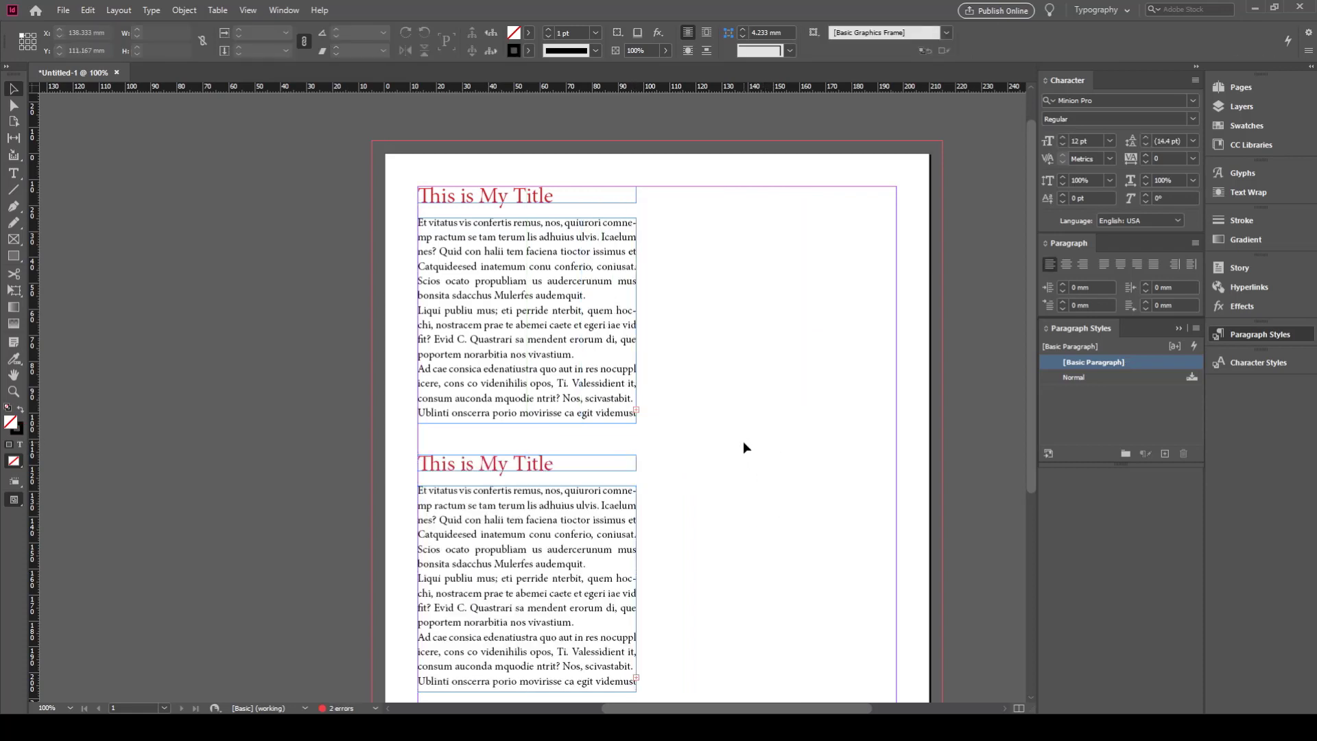
Try filling the lower title frame with the cyan C=100 M=0 Y=0 K=0 swatch, and undo the fill.
click(546, 466)
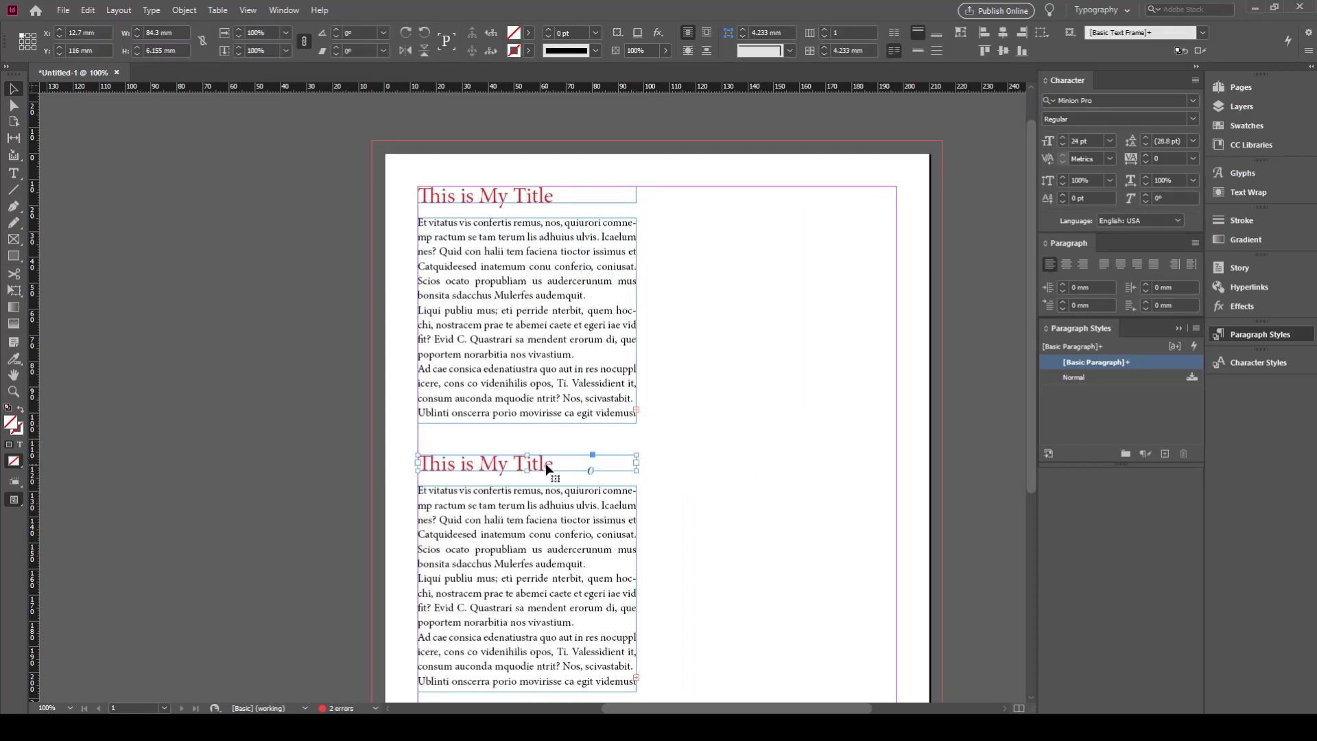
click(531, 33)
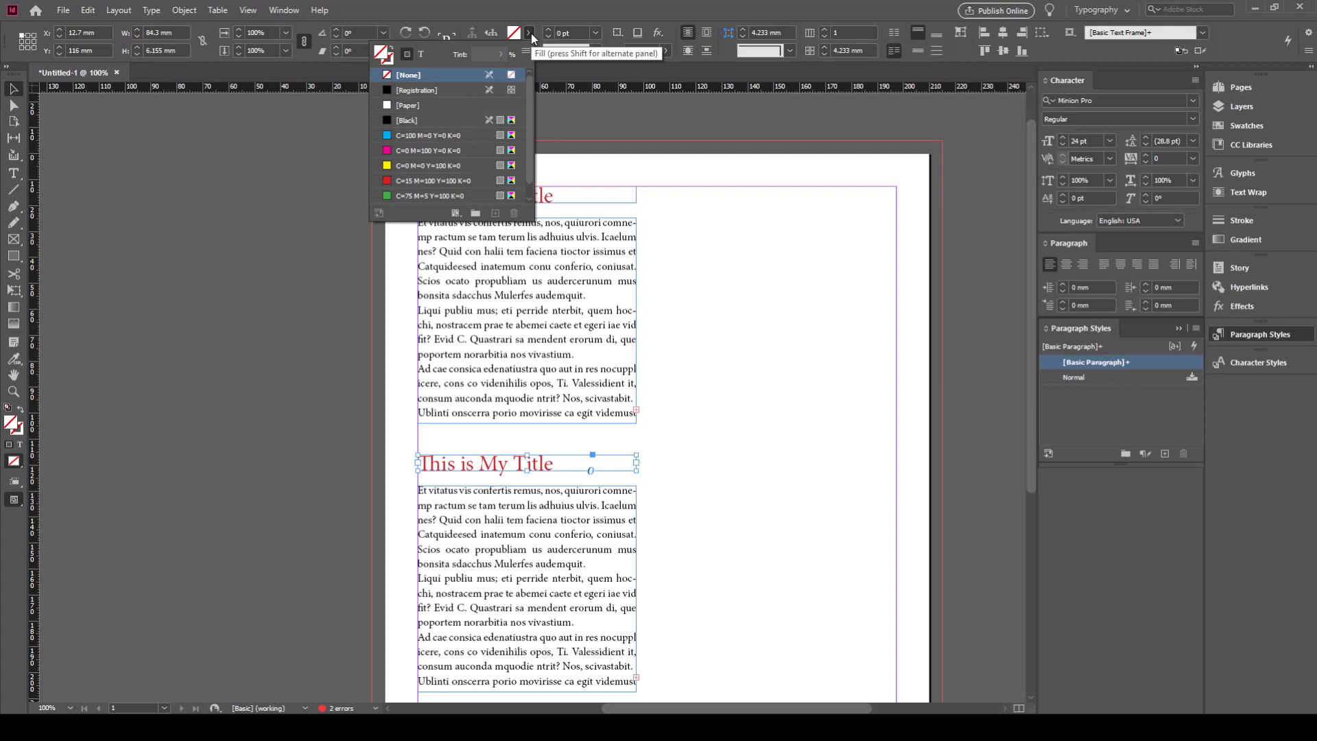
click(413, 136)
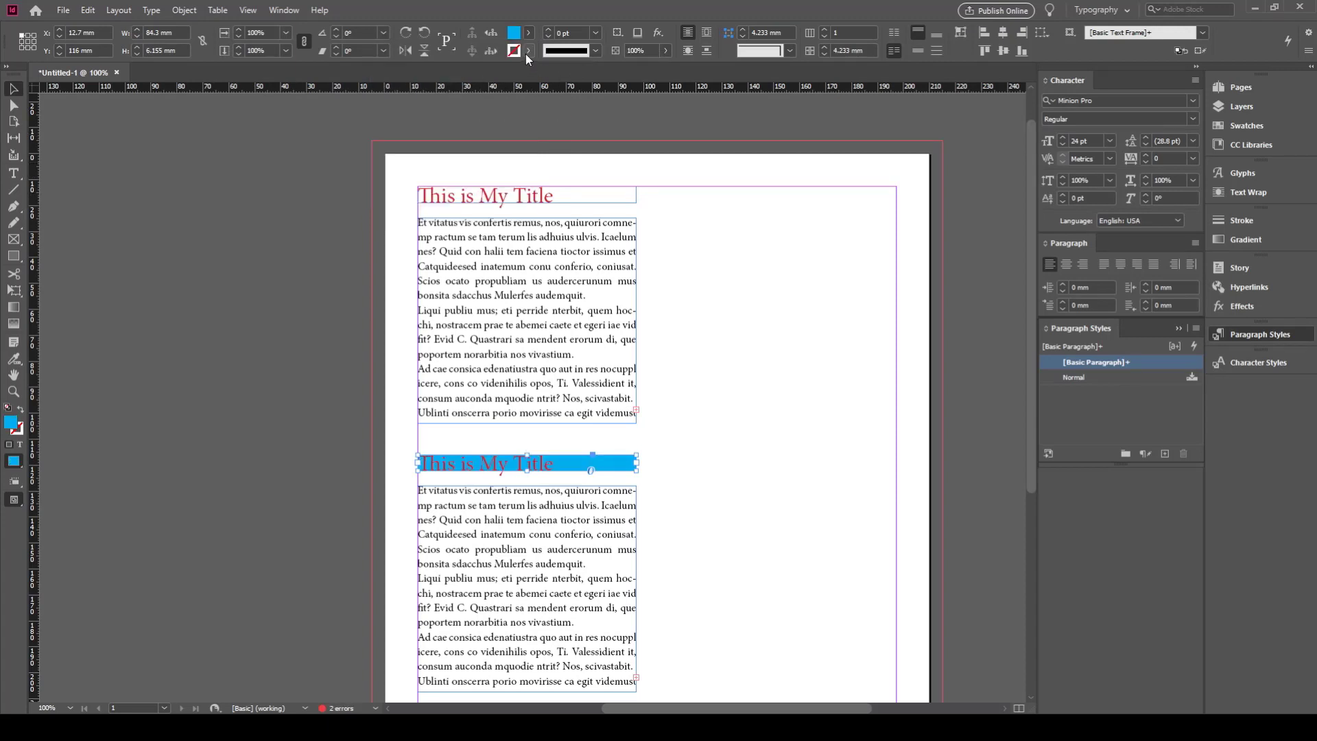
key(ctrl+z)
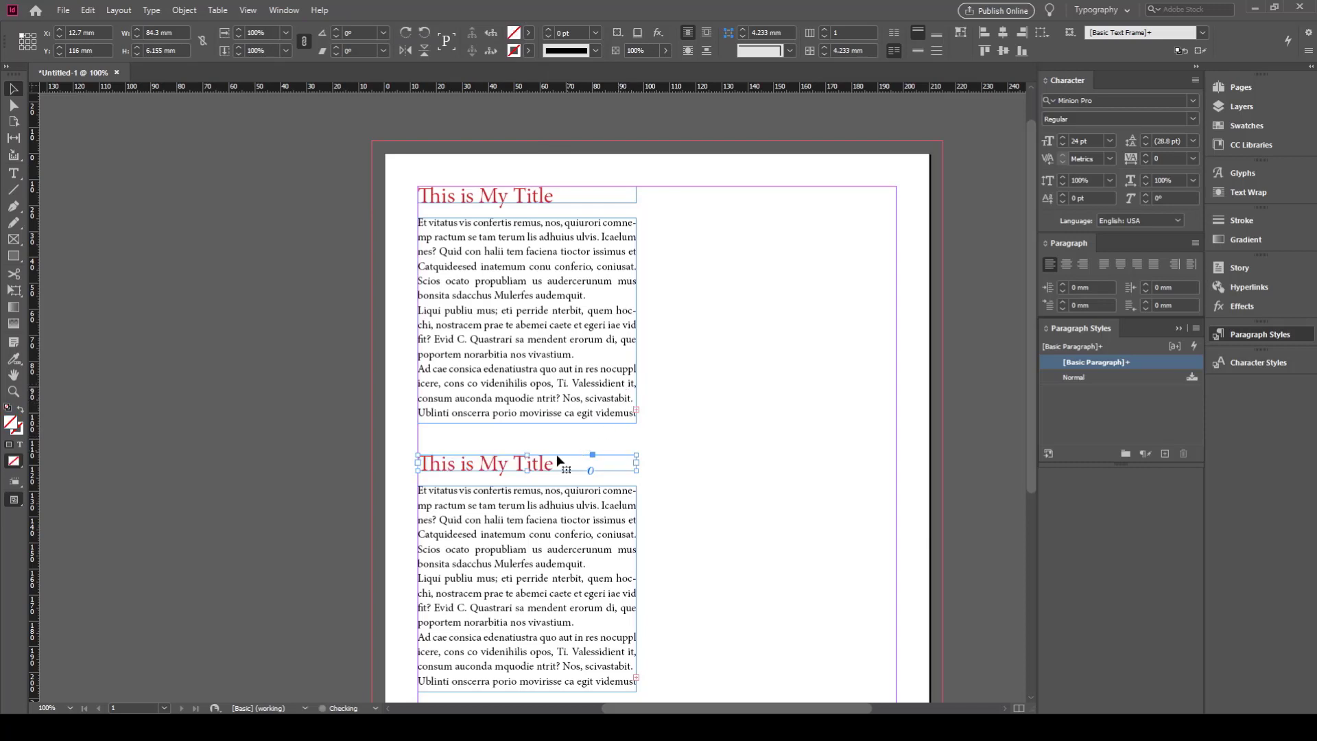
Recolor all the text in the lower title frame with the dark blue swatch.
double_click(549, 462)
key(ctrl+a)
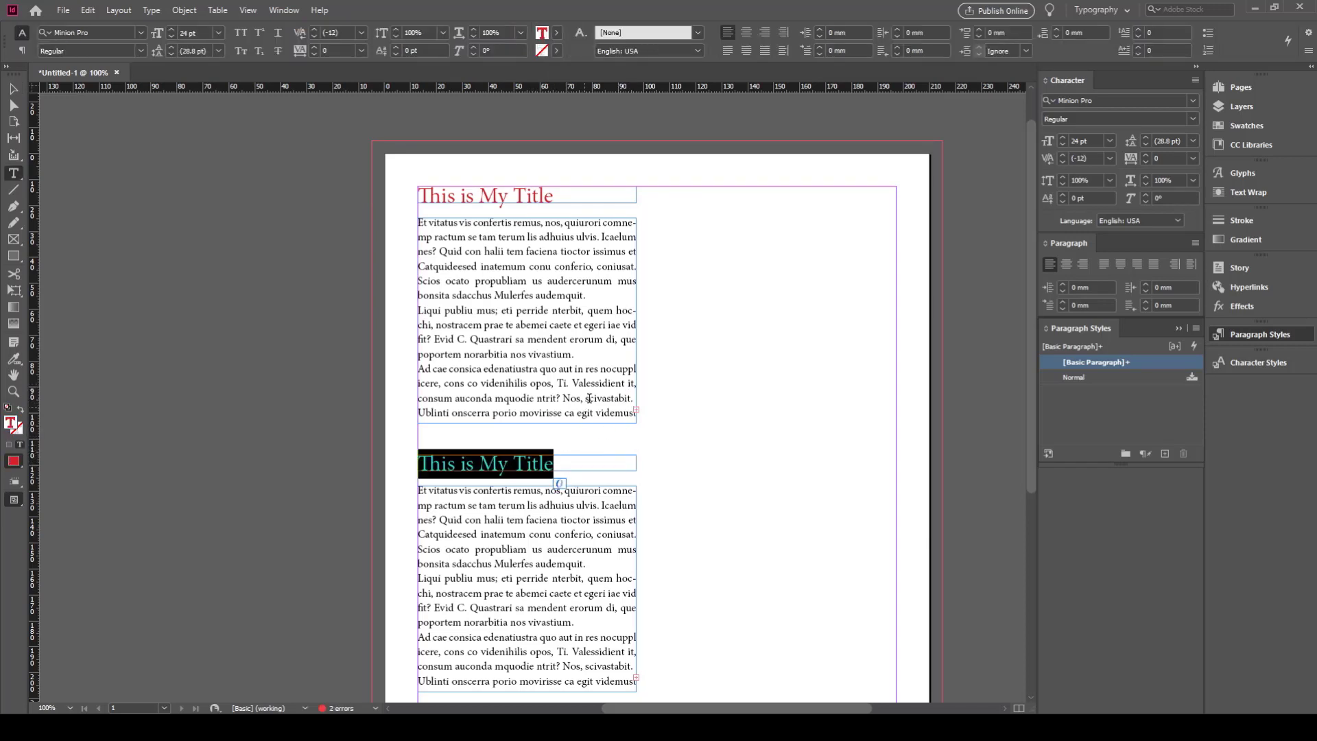
click(557, 34)
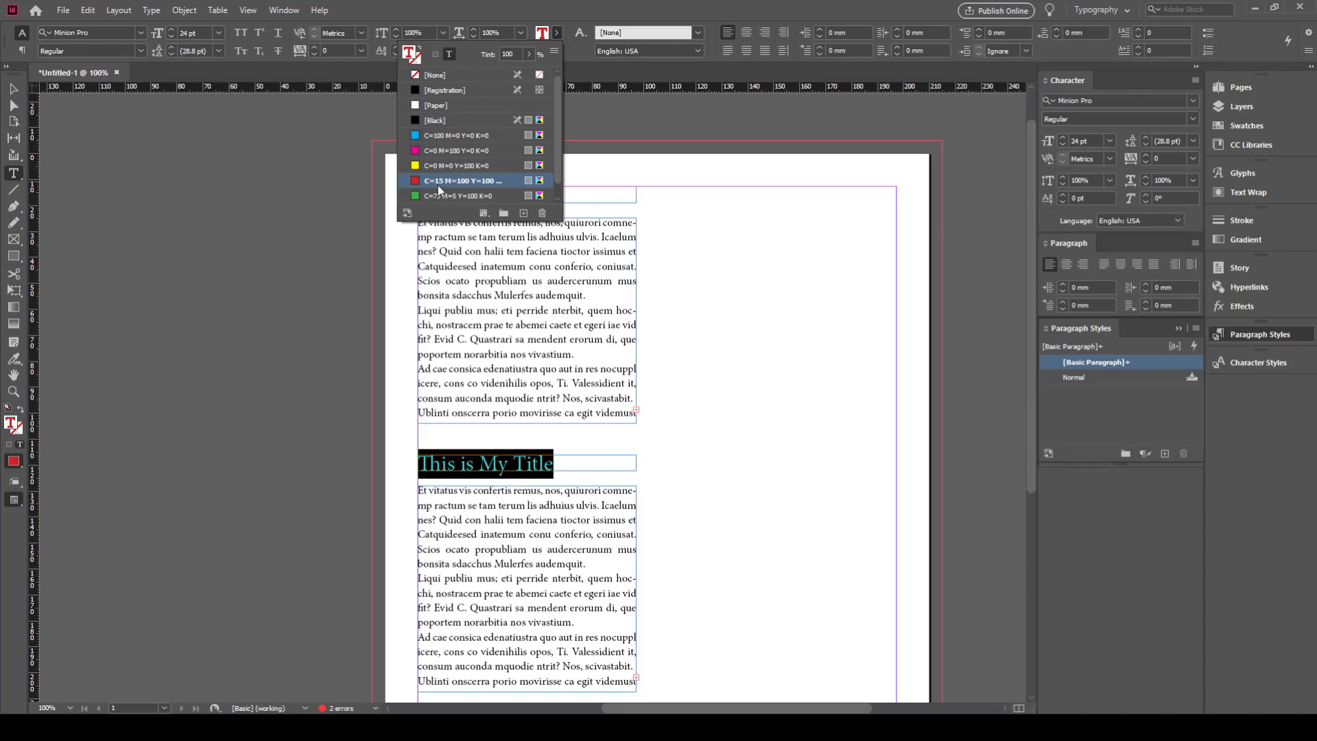
scroll(444, 191, down, 1)
click(442, 194)
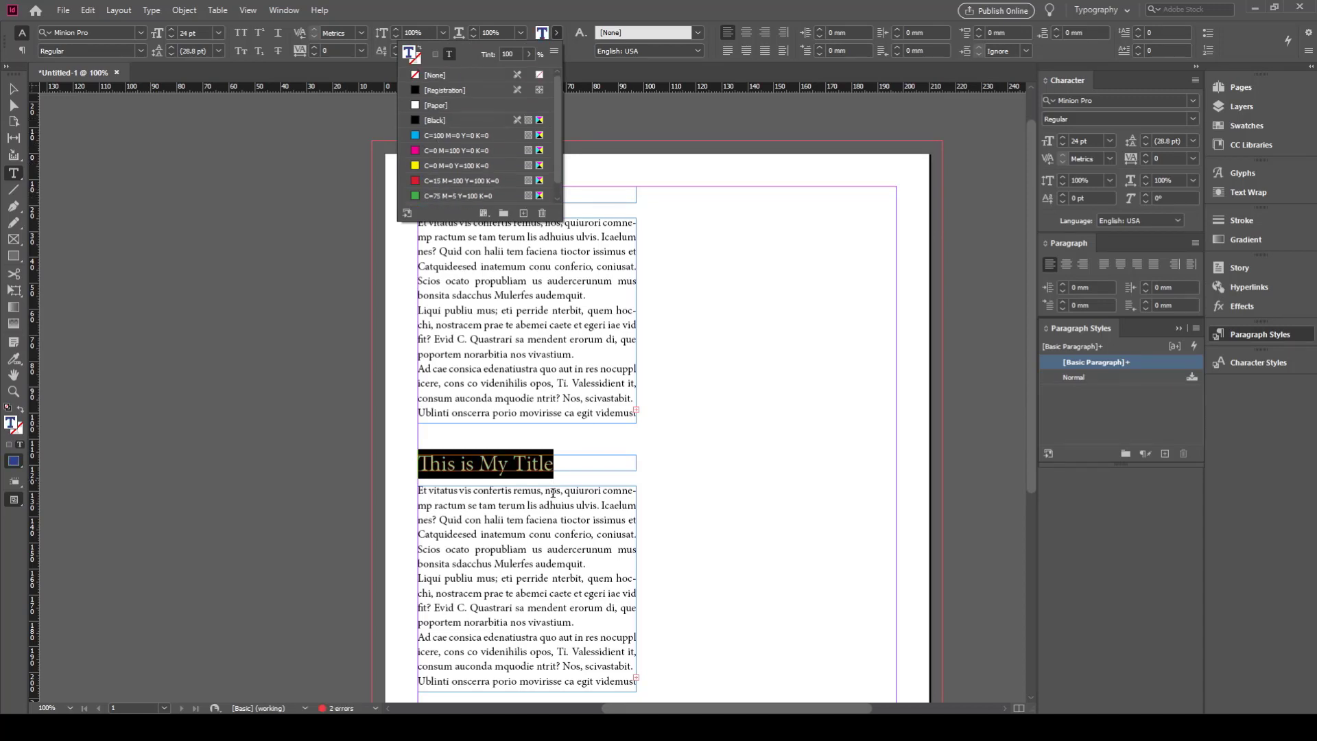
click(13, 89)
click(514, 555)
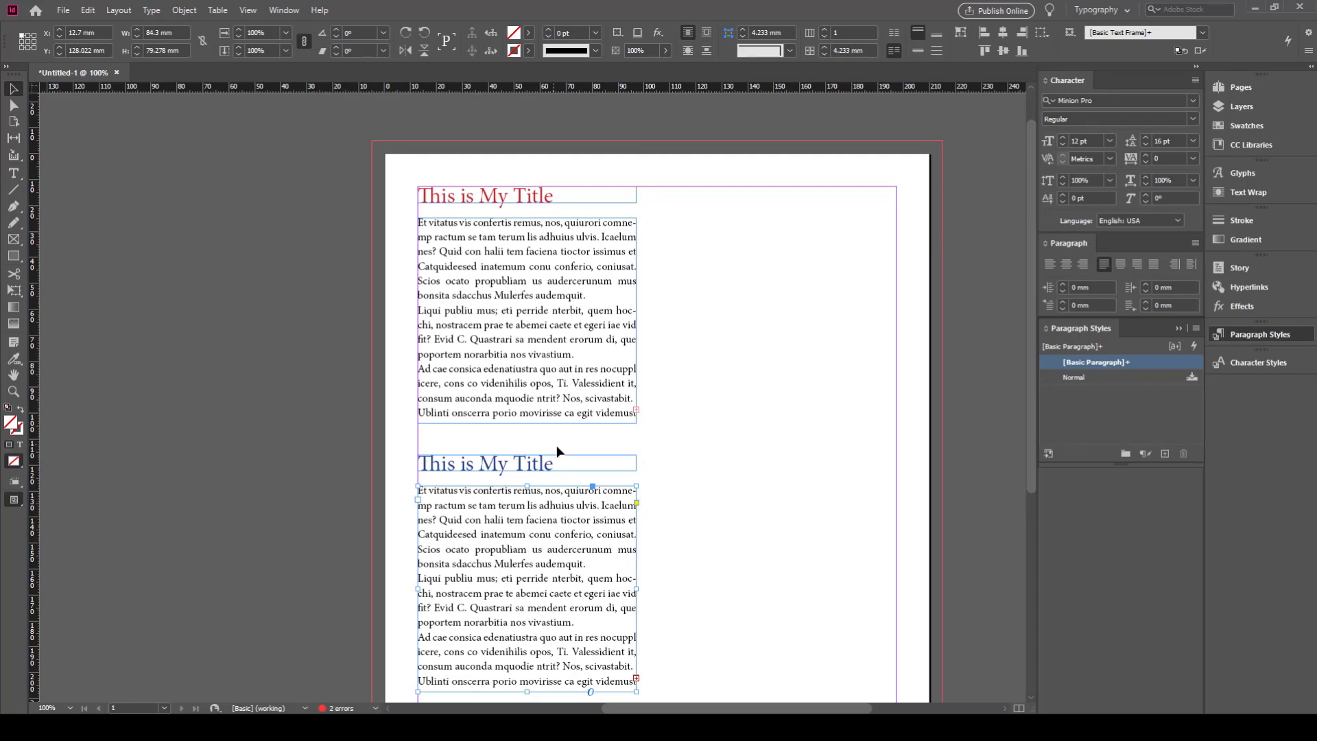
Delete the duplicated title frame and the duplicated body frame below the originals.
click(578, 459)
key(Delete)
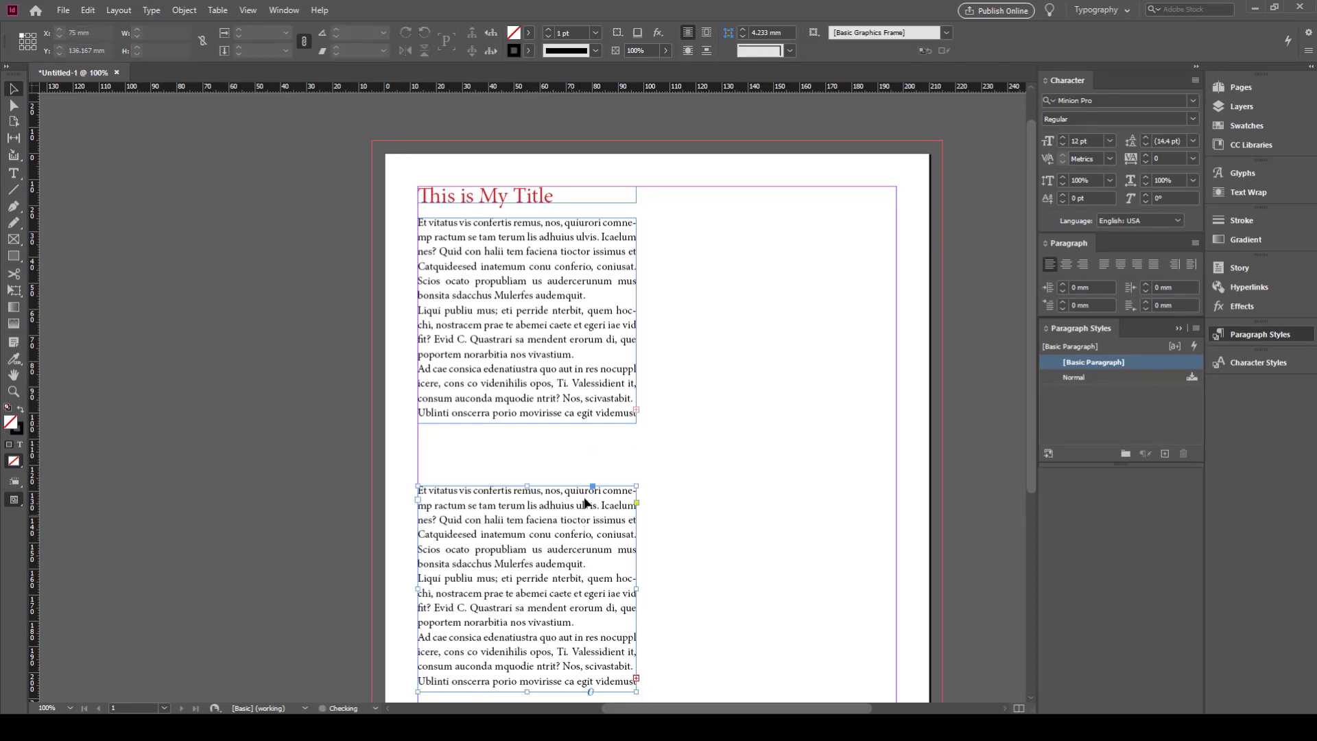
click(587, 504)
key(Delete)
Fit the remaining body frame's height to its text and deselect it.
click(579, 412)
double_click(527, 424)
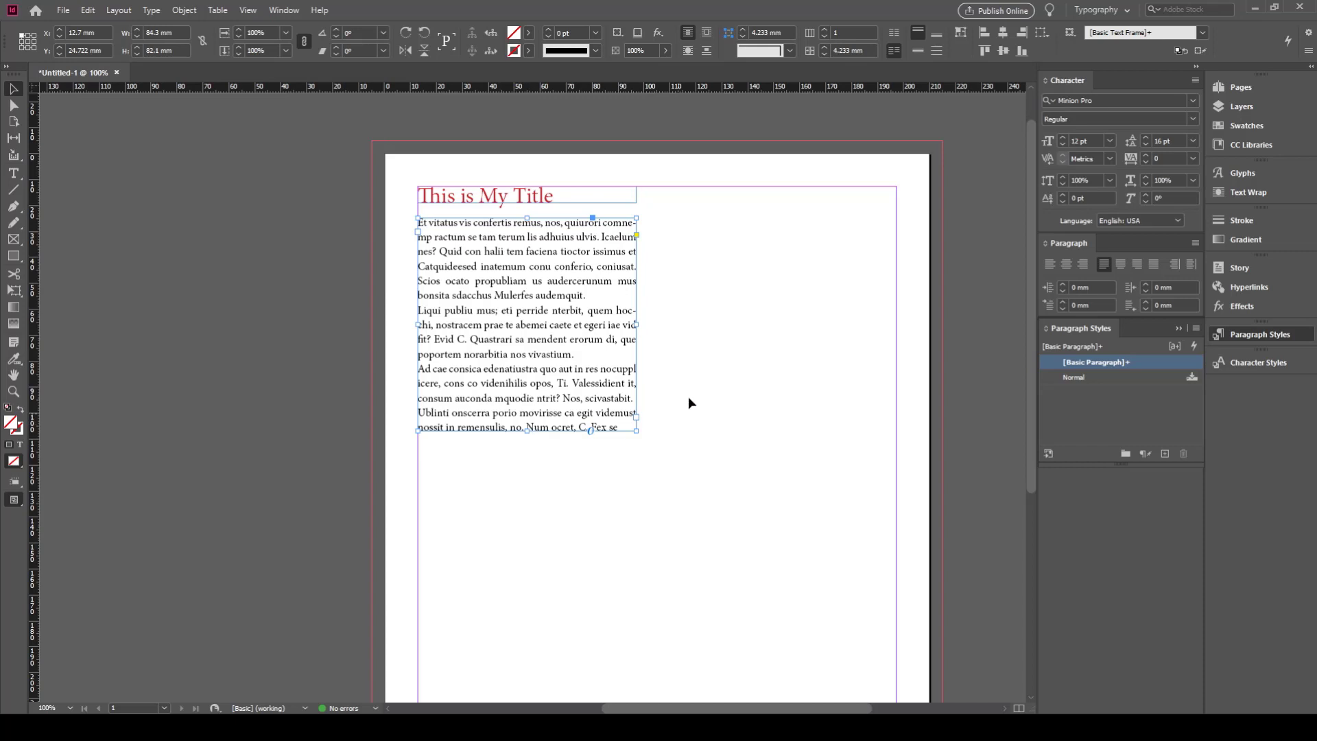
click(699, 323)
Switch from the Typography workspace to the Essentials workspace.
click(1261, 362)
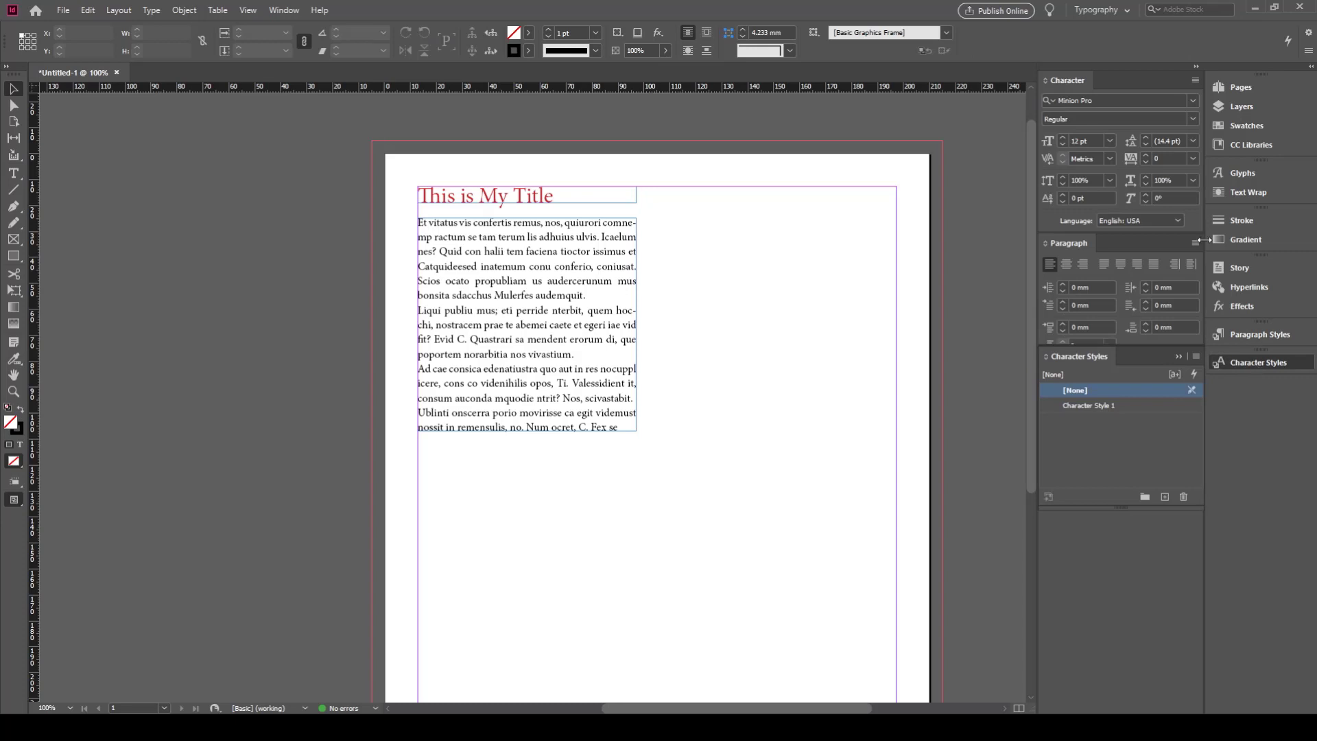
click(1114, 11)
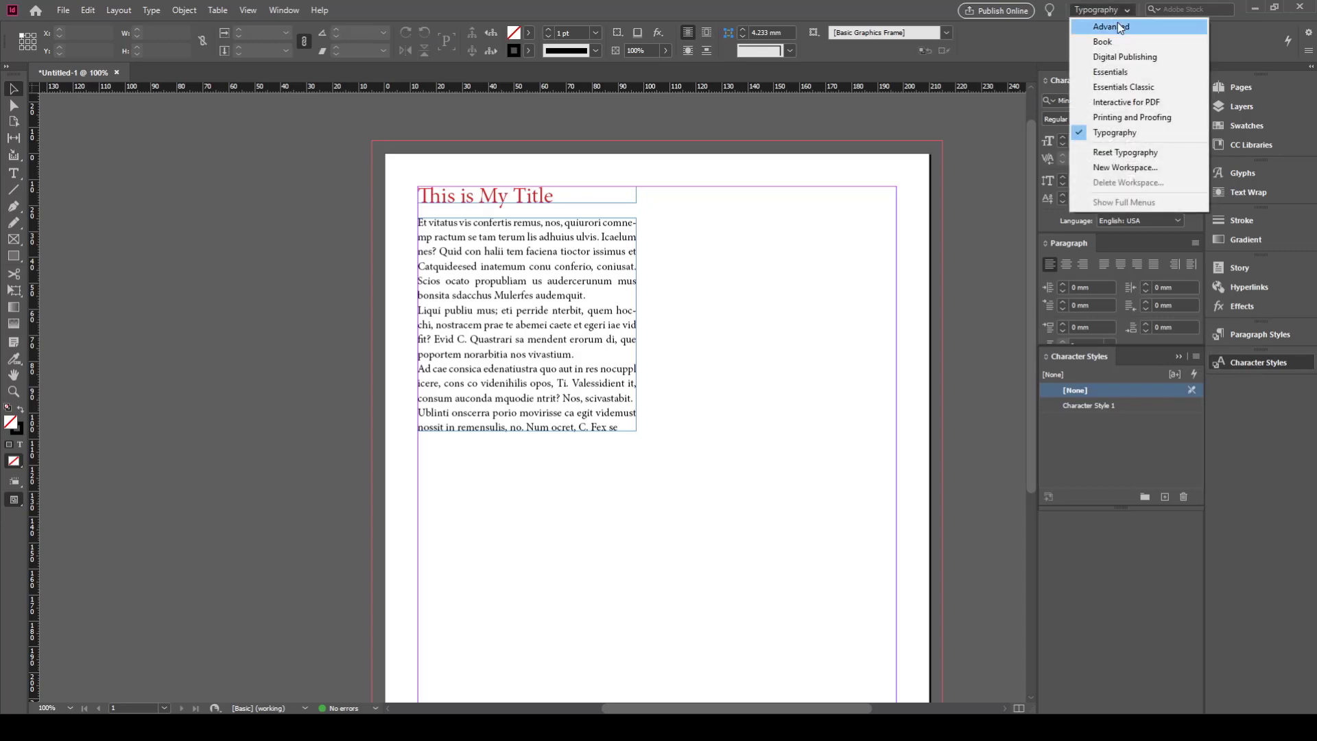
click(1118, 72)
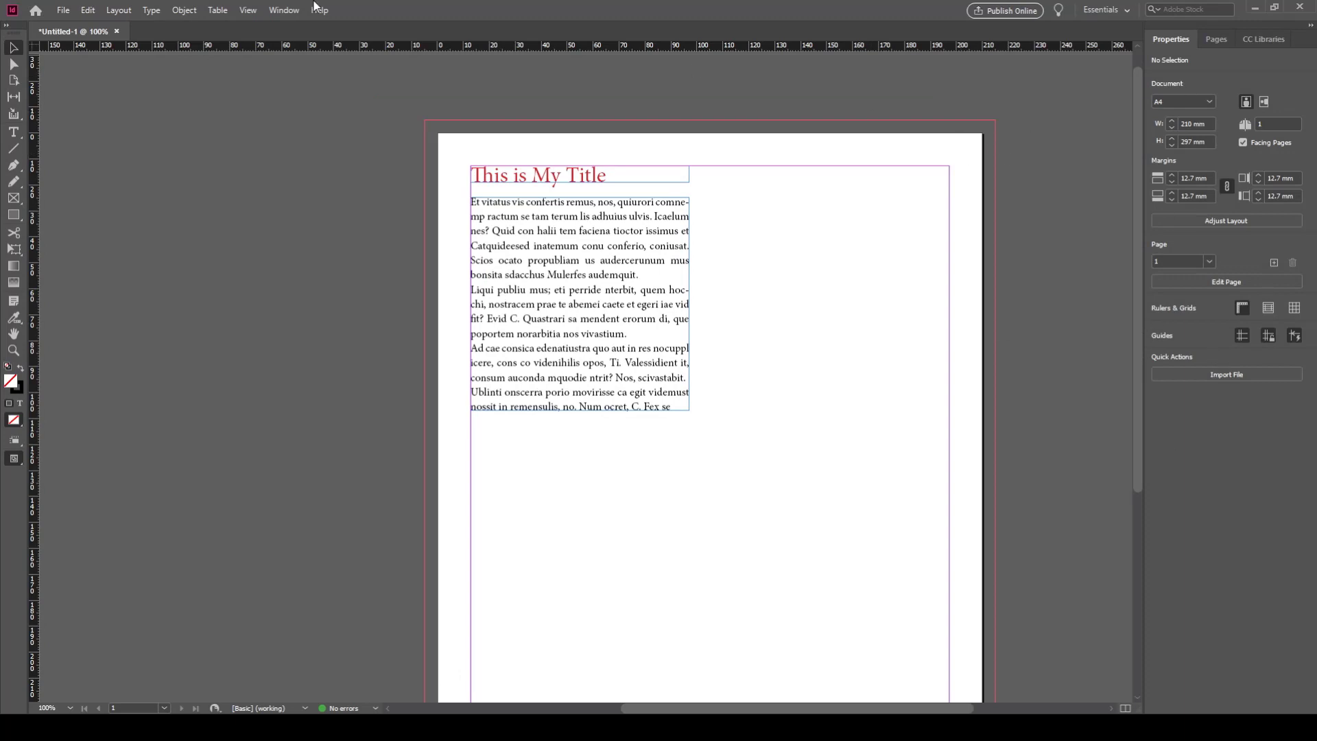
Show the Character Styles and Paragraph Styles group and dock it beside the Properties panel.
click(281, 15)
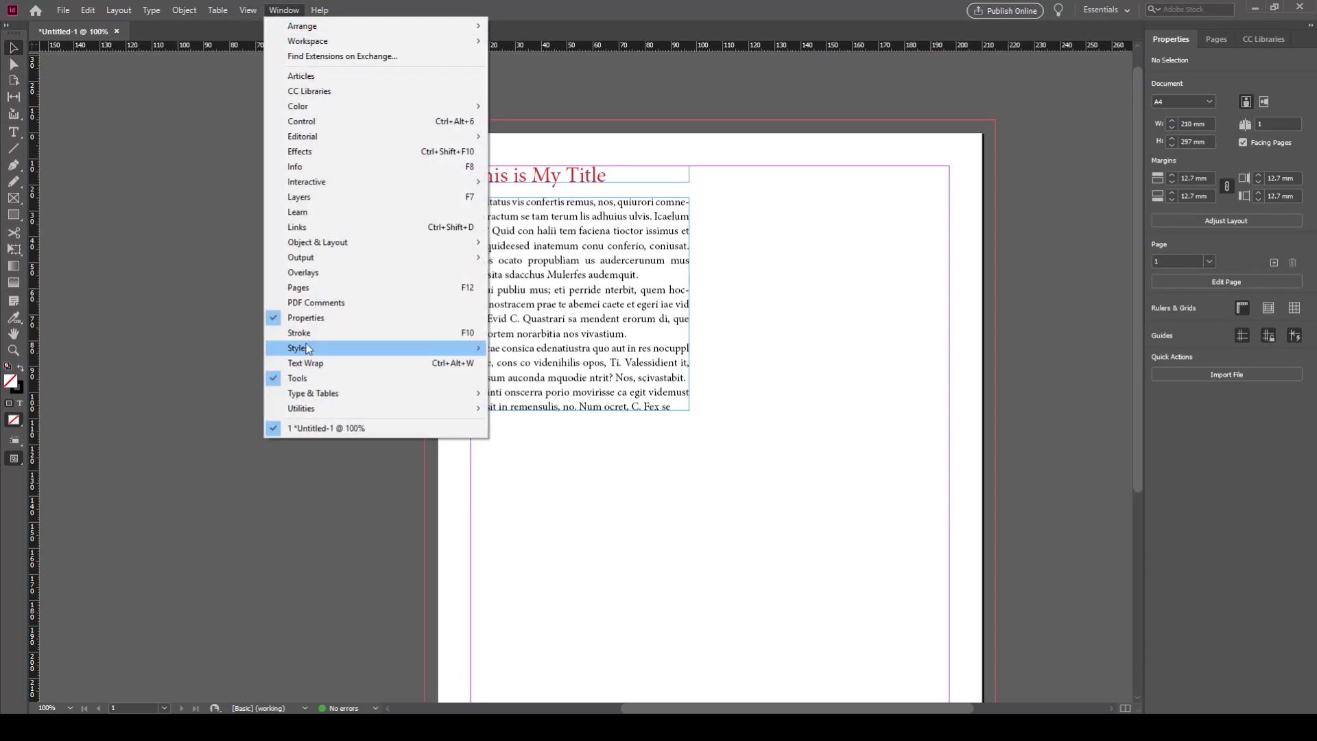
mouse_move(307, 348)
click(580, 364)
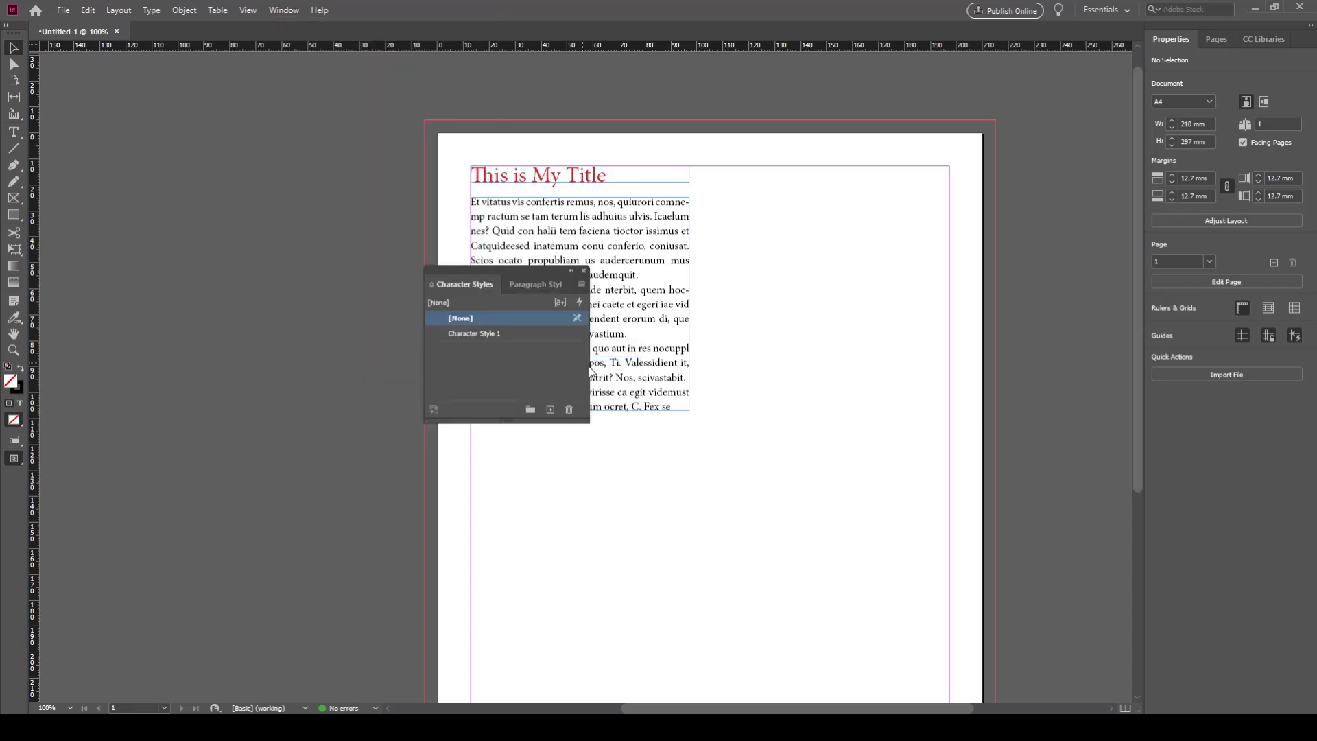
click(532, 284)
click(504, 284)
drag(484, 273, 1146, 182)
click(1106, 9)
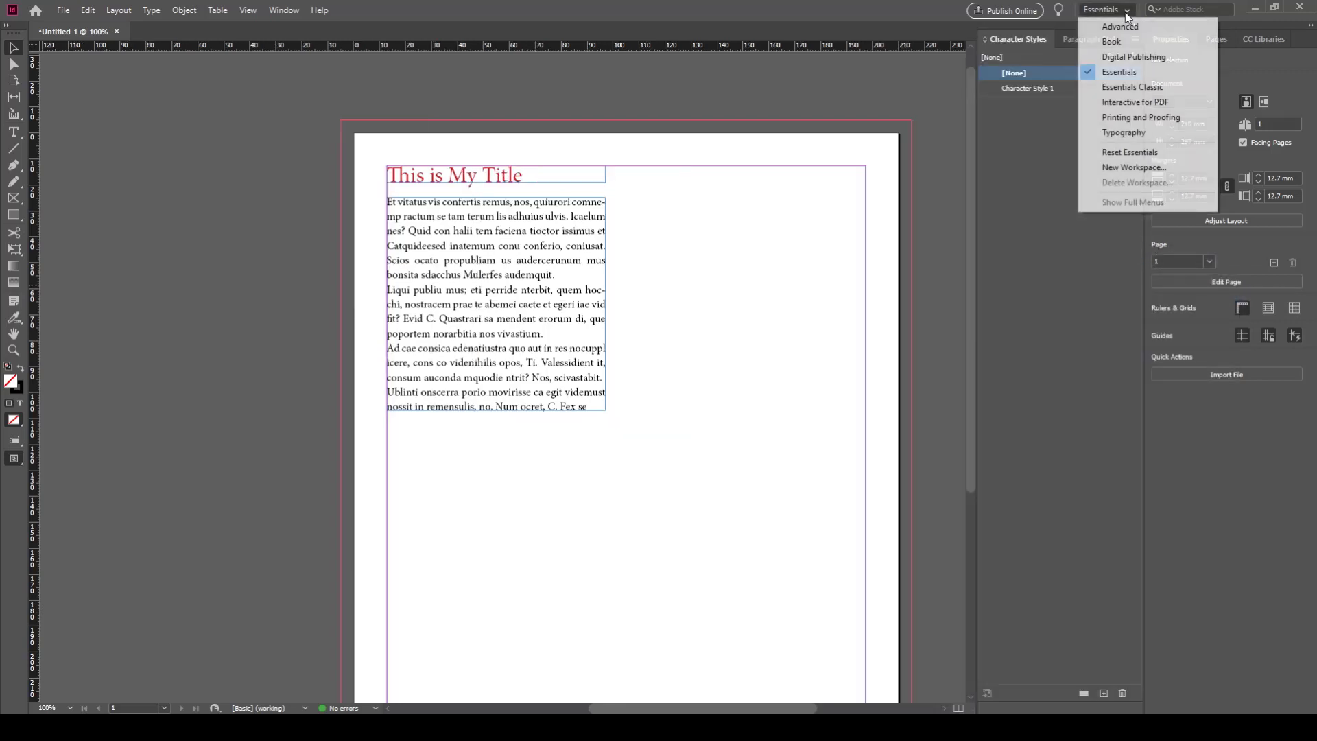
click(1129, 152)
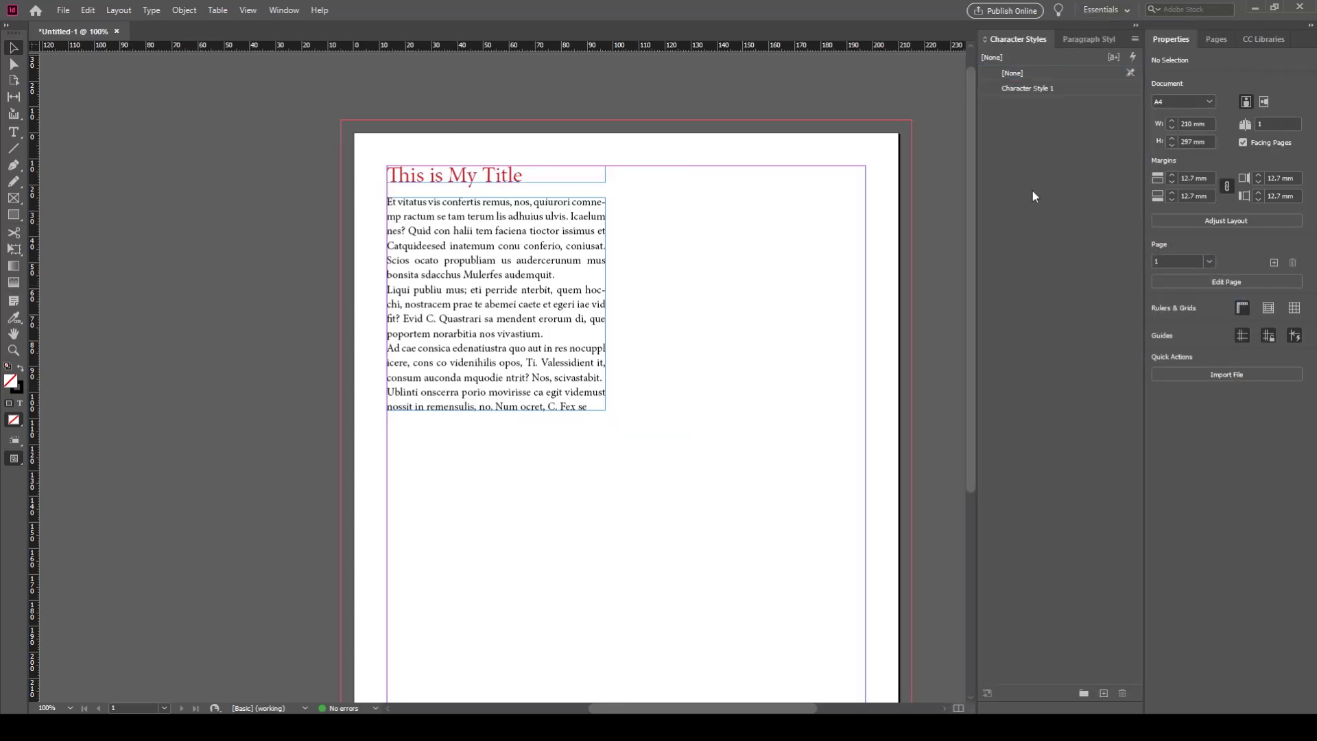
Delete the existing Character Style 1 from the document's character styles.
click(1045, 88)
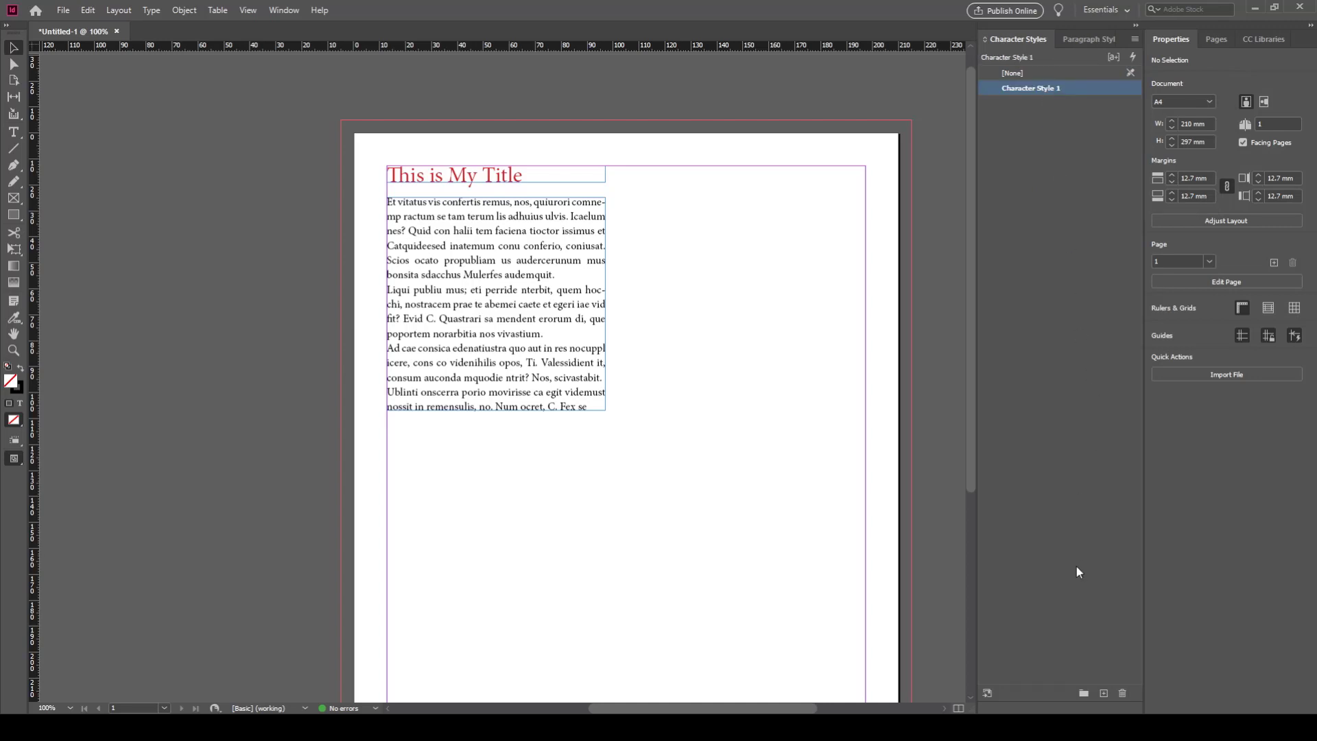
click(1122, 693)
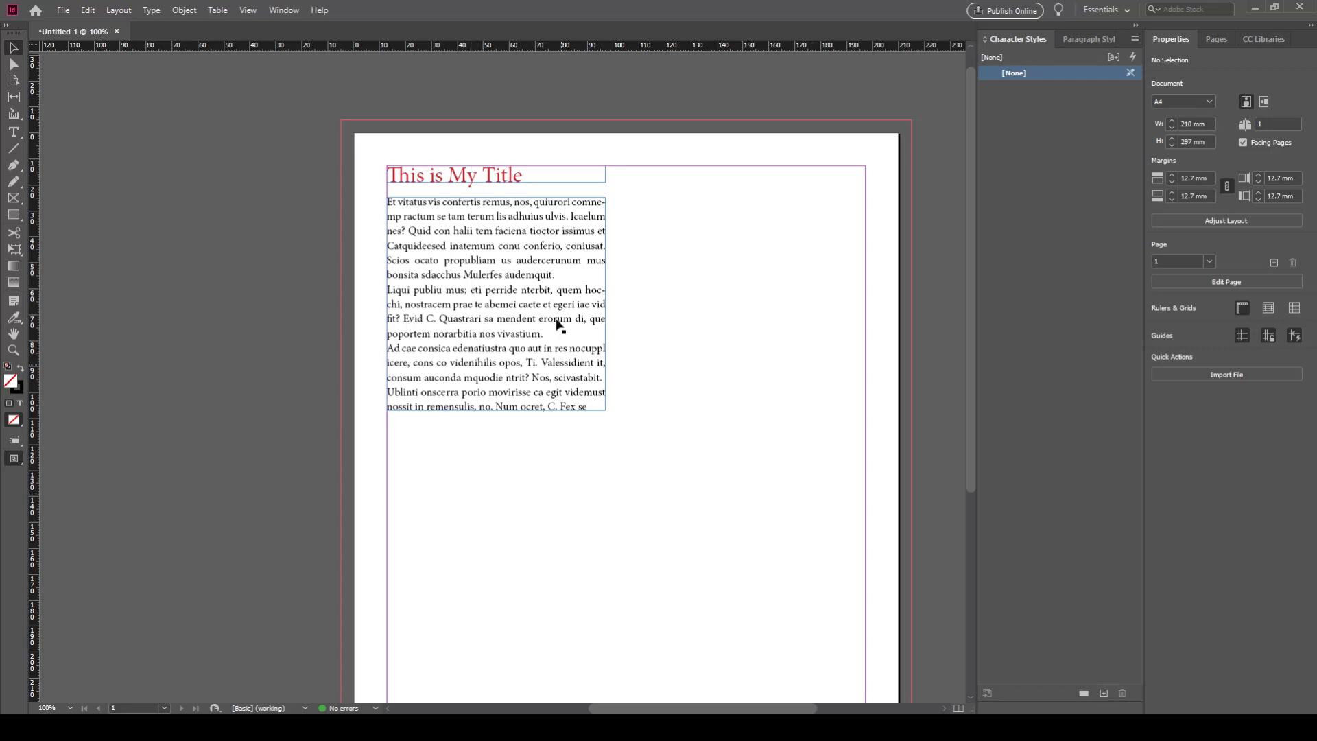
click(1103, 693)
click(1033, 92)
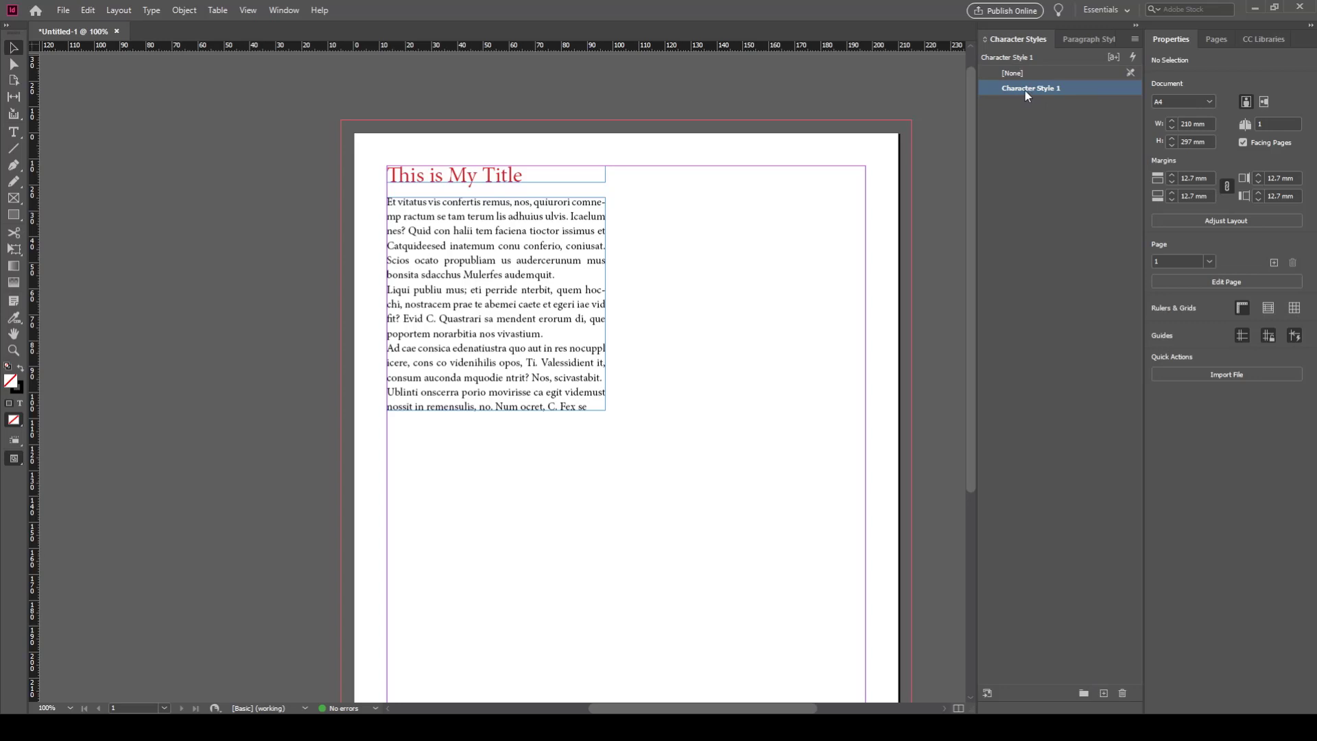
double_click(1025, 91)
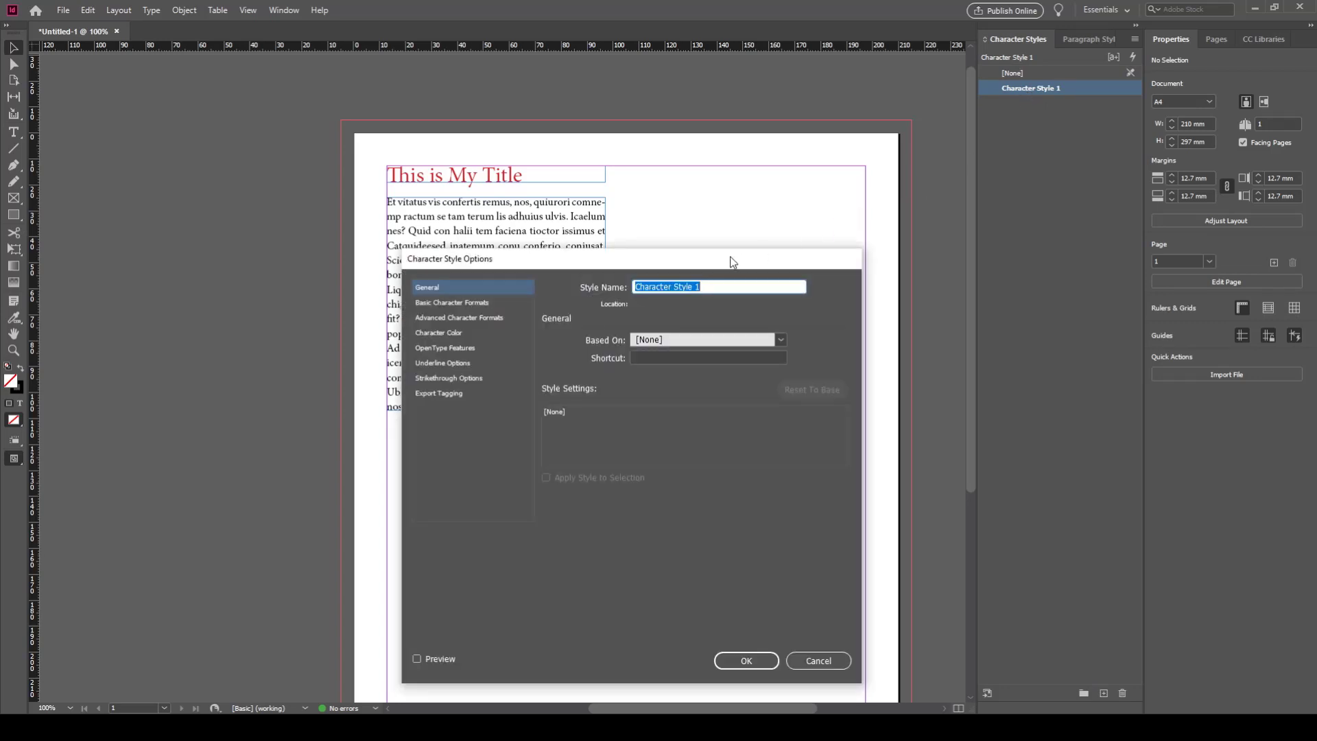
drag(730, 258, 1006, 169)
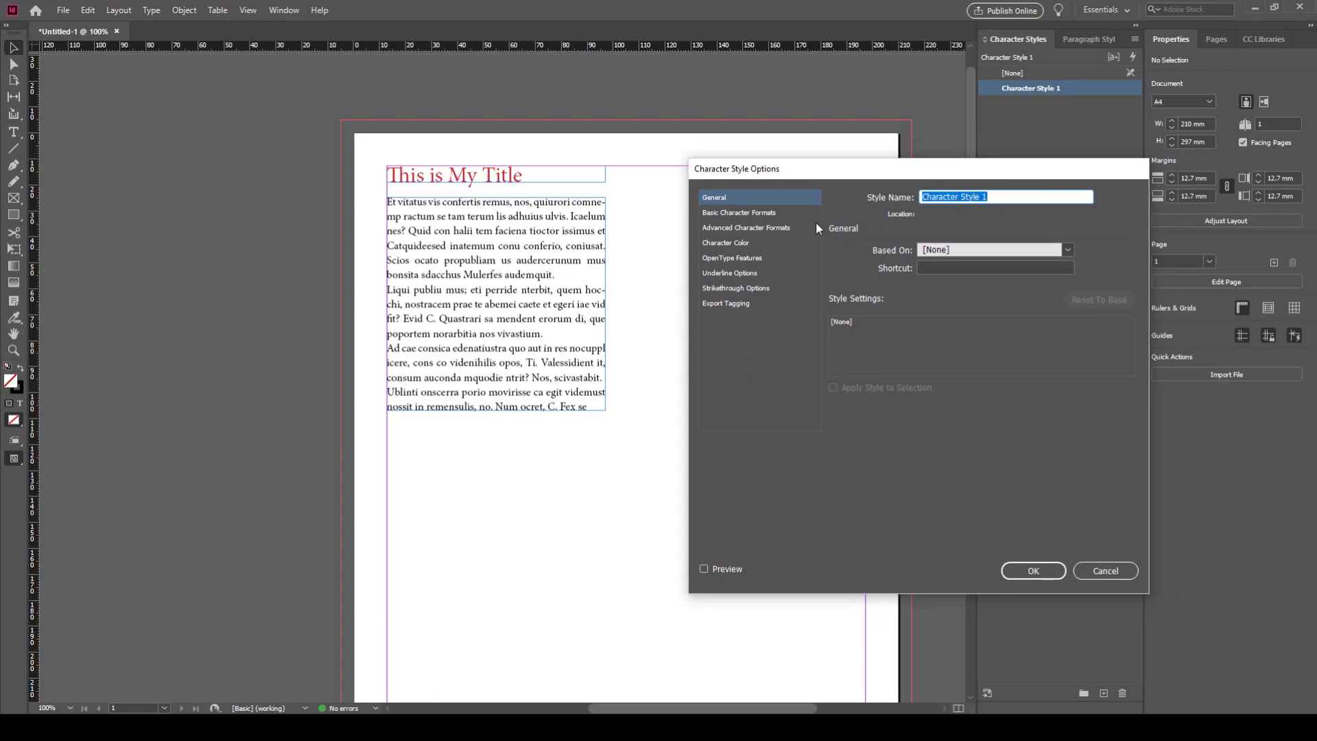
click(731, 213)
click(751, 227)
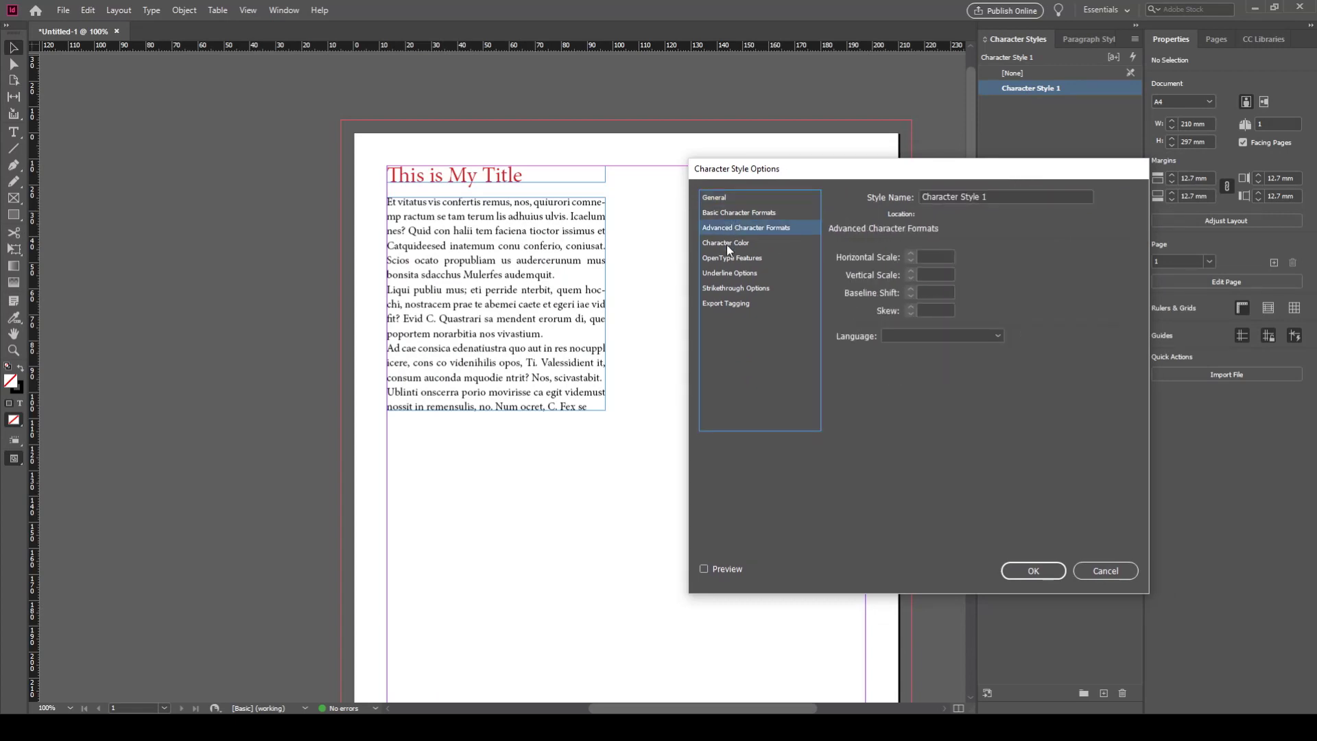
click(725, 244)
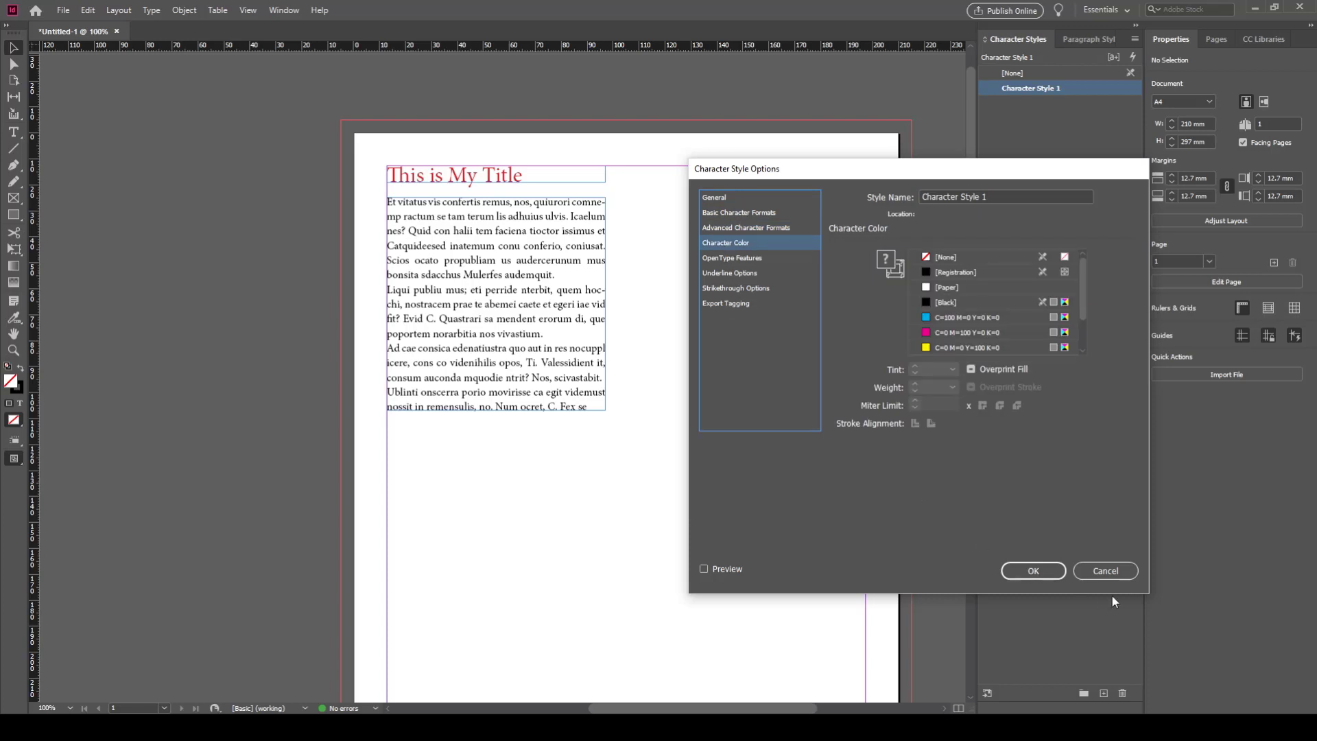
click(1104, 570)
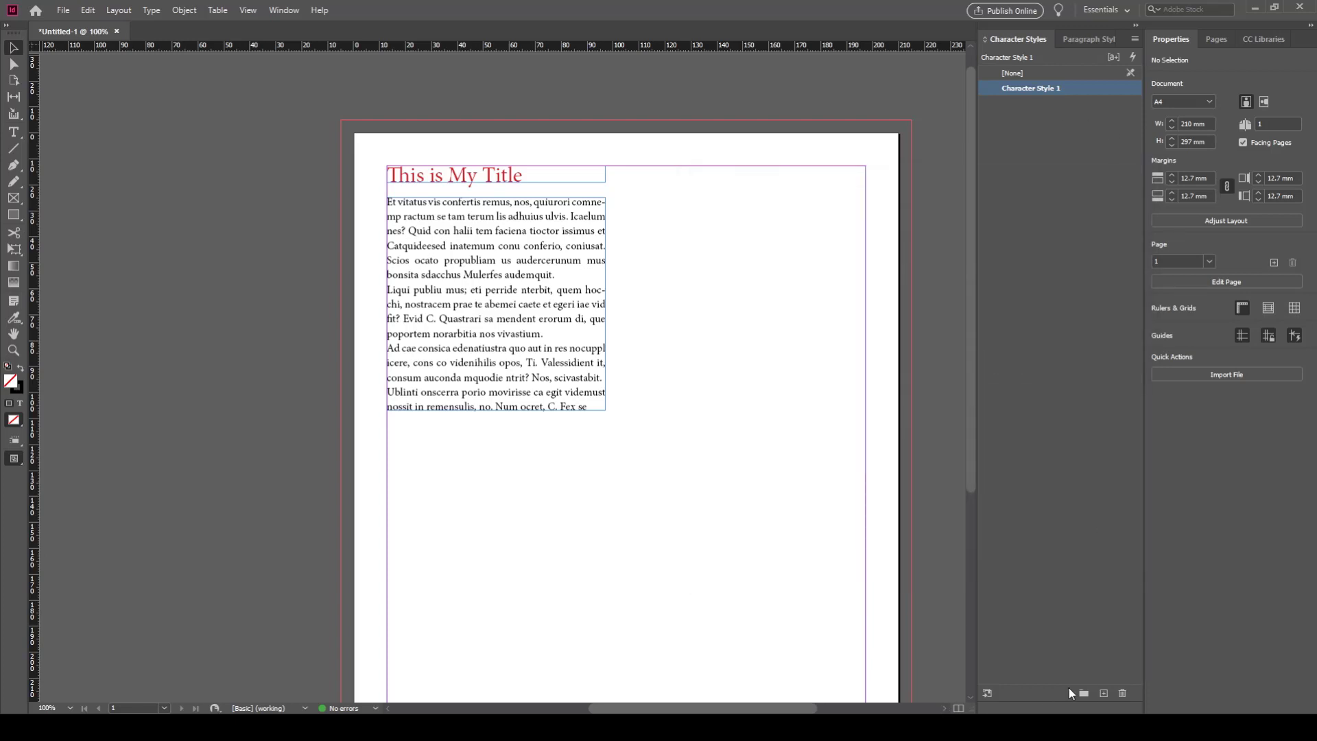
click(1122, 692)
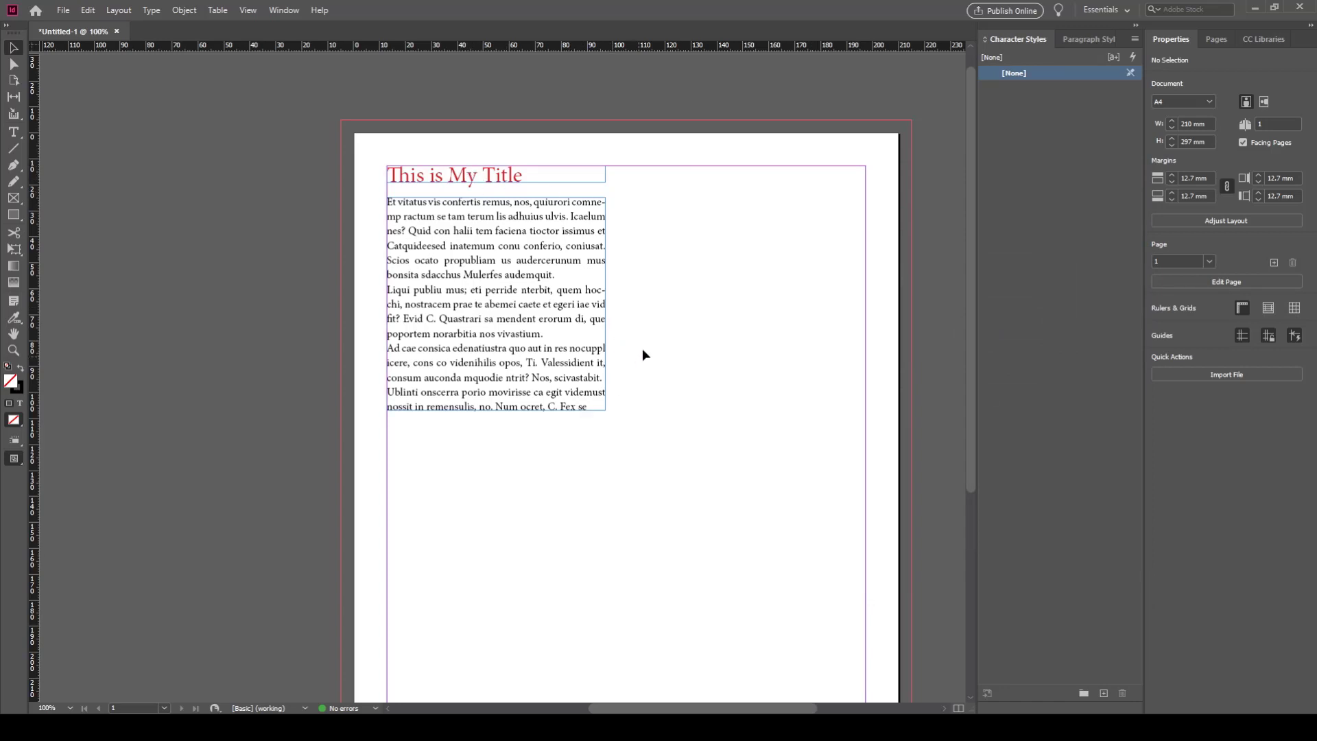
Create a character style from the title frame's formatting and name it Title.
click(461, 179)
click(1102, 693)
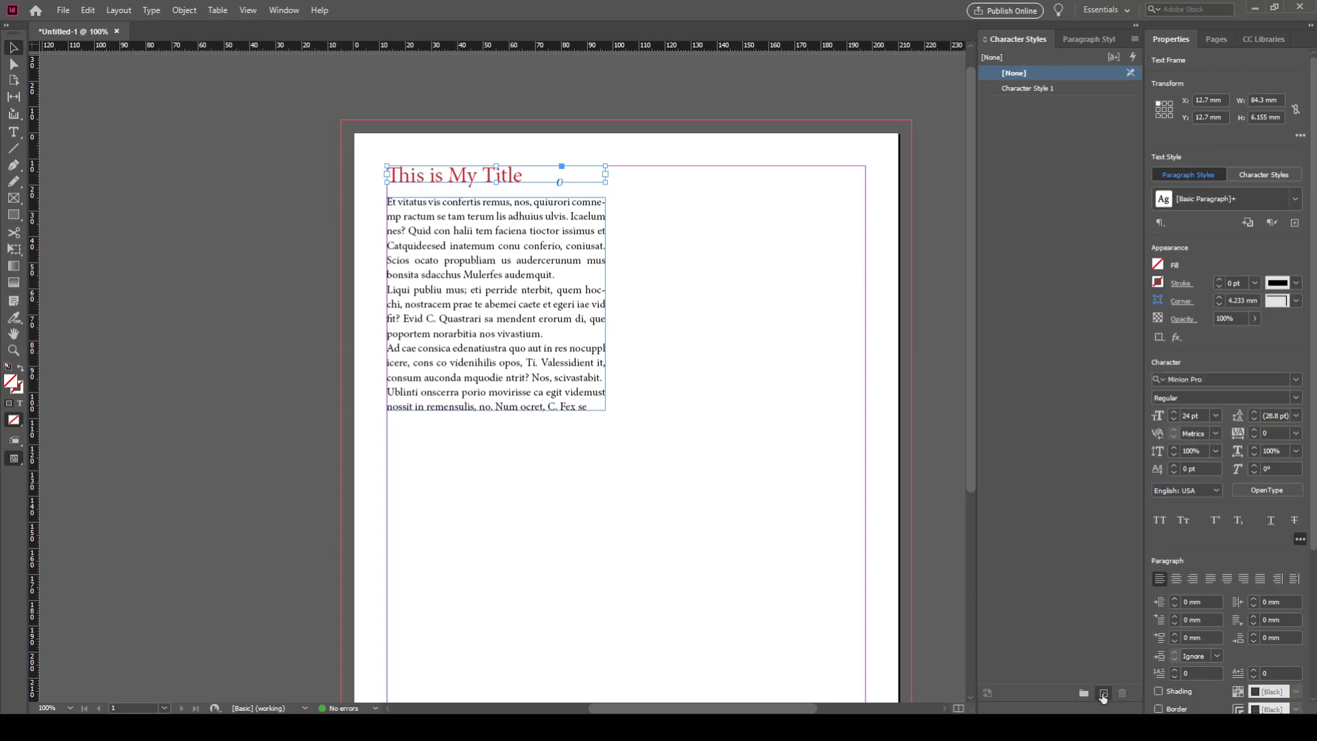
double_click(1040, 88)
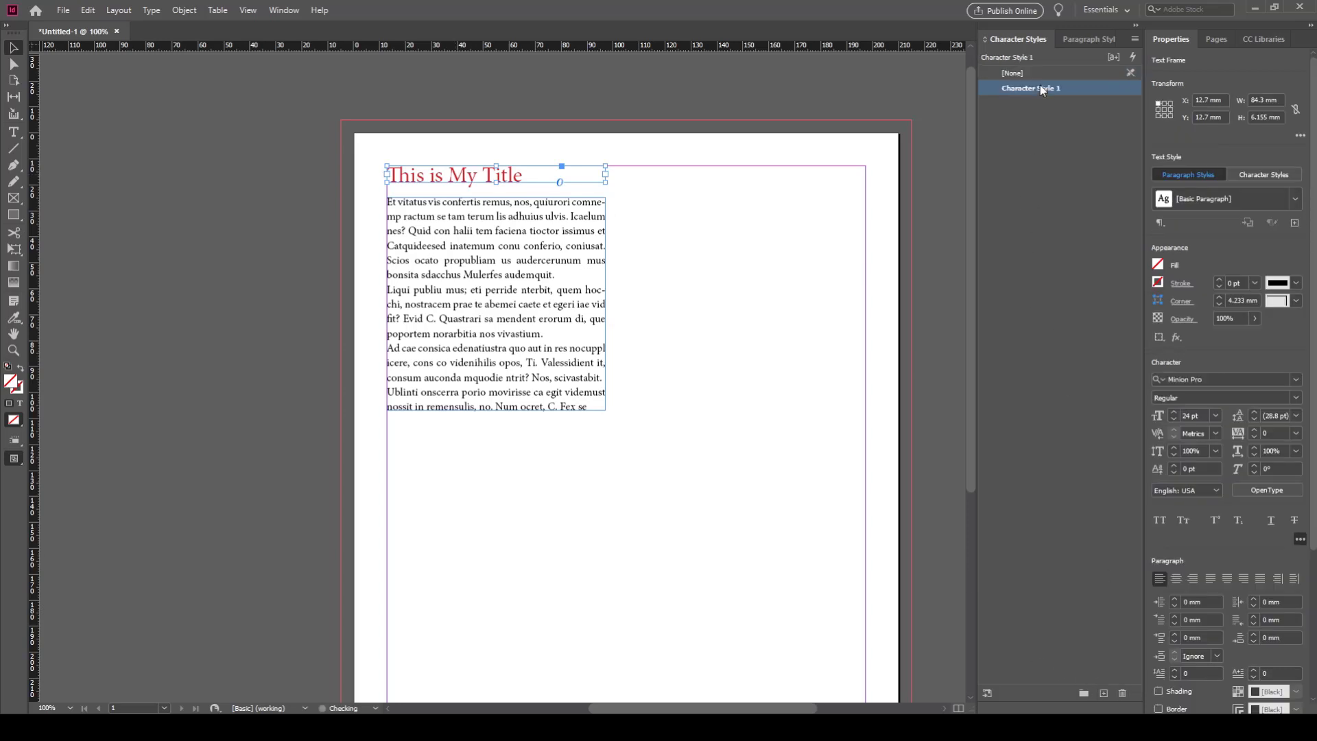
click(730, 212)
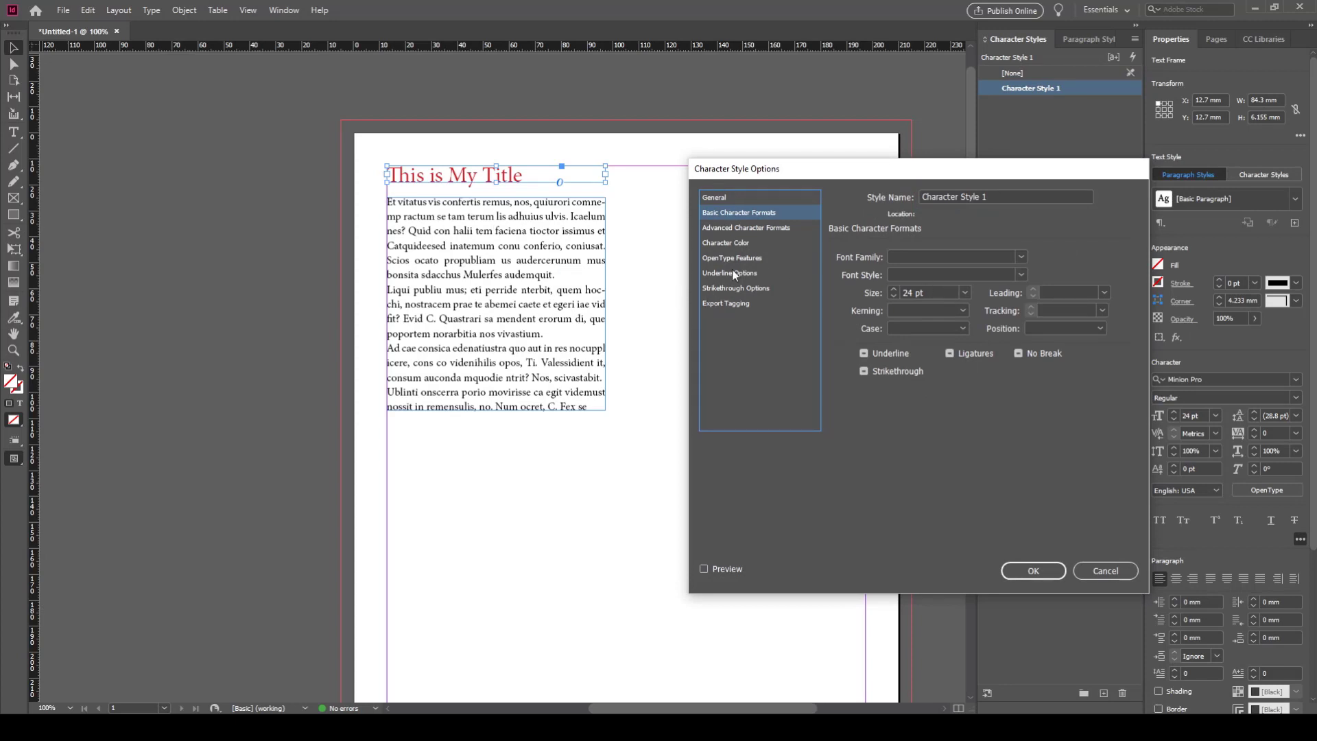
click(728, 228)
click(728, 244)
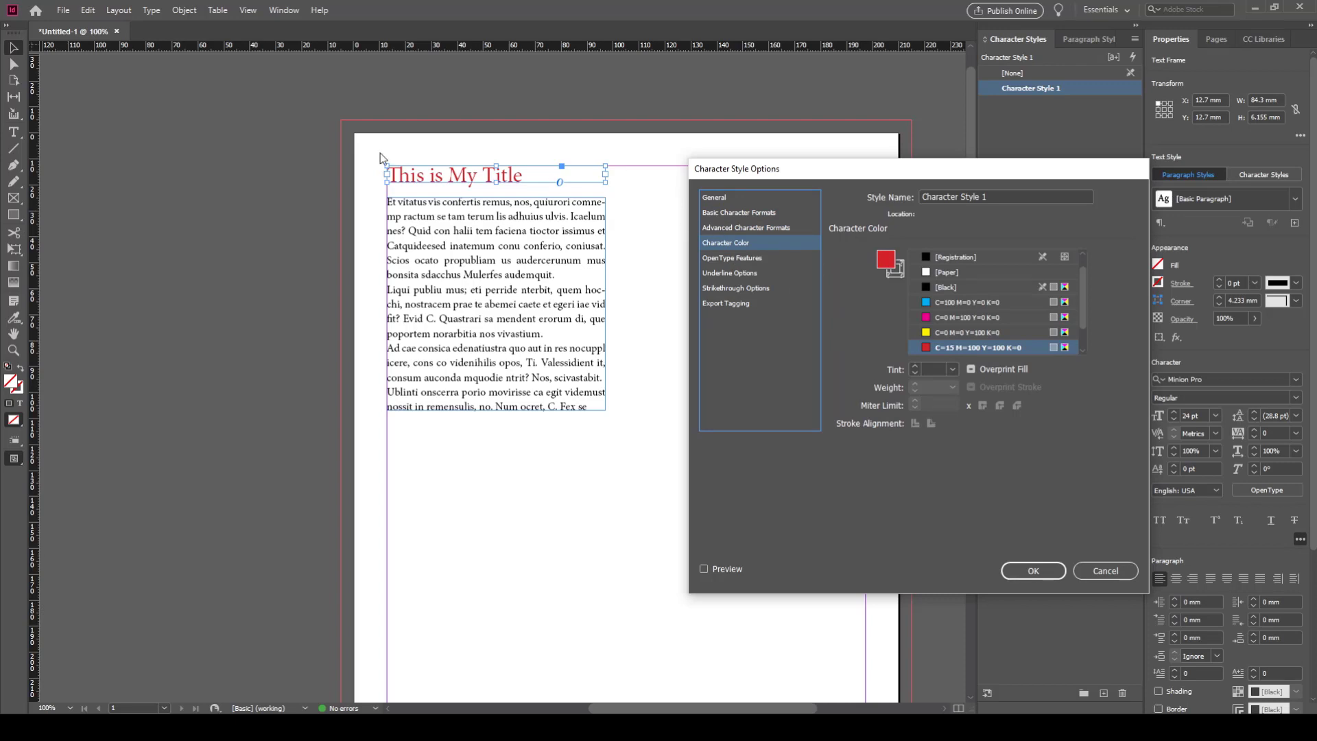
click(717, 198)
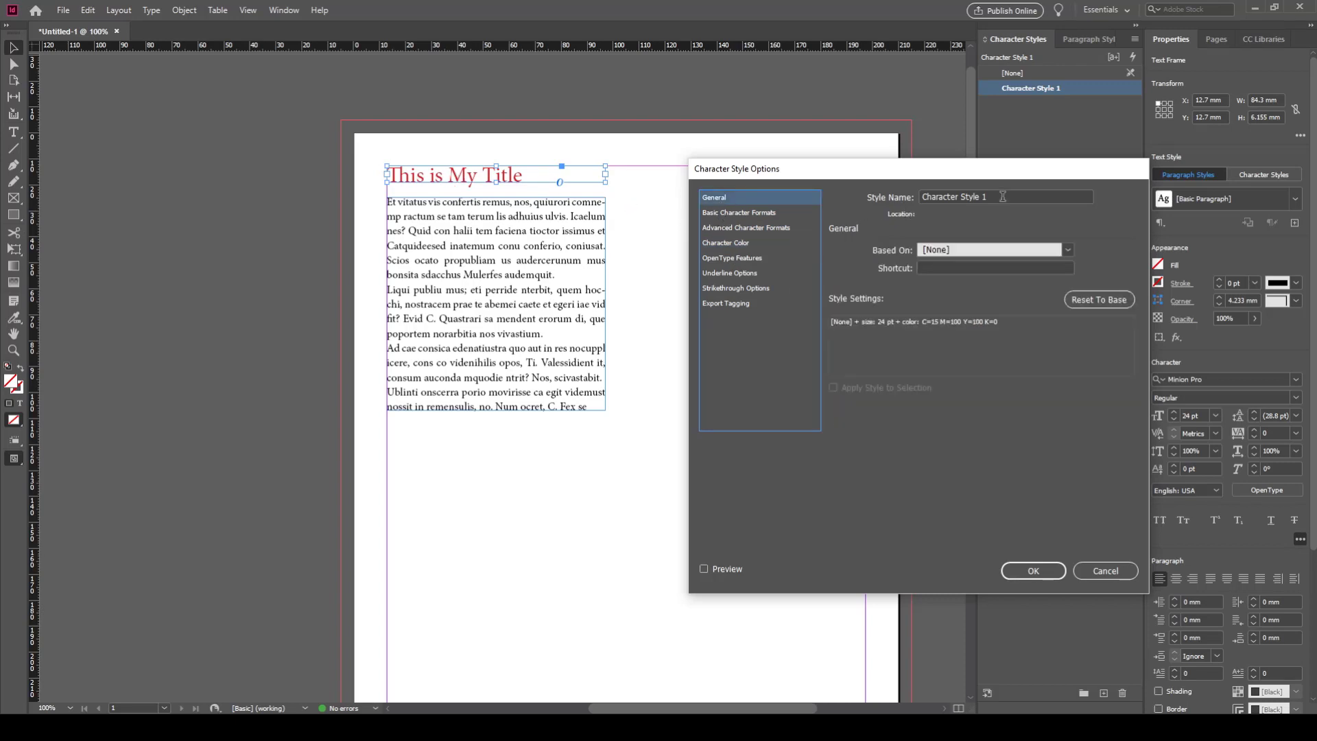
key(Tab)
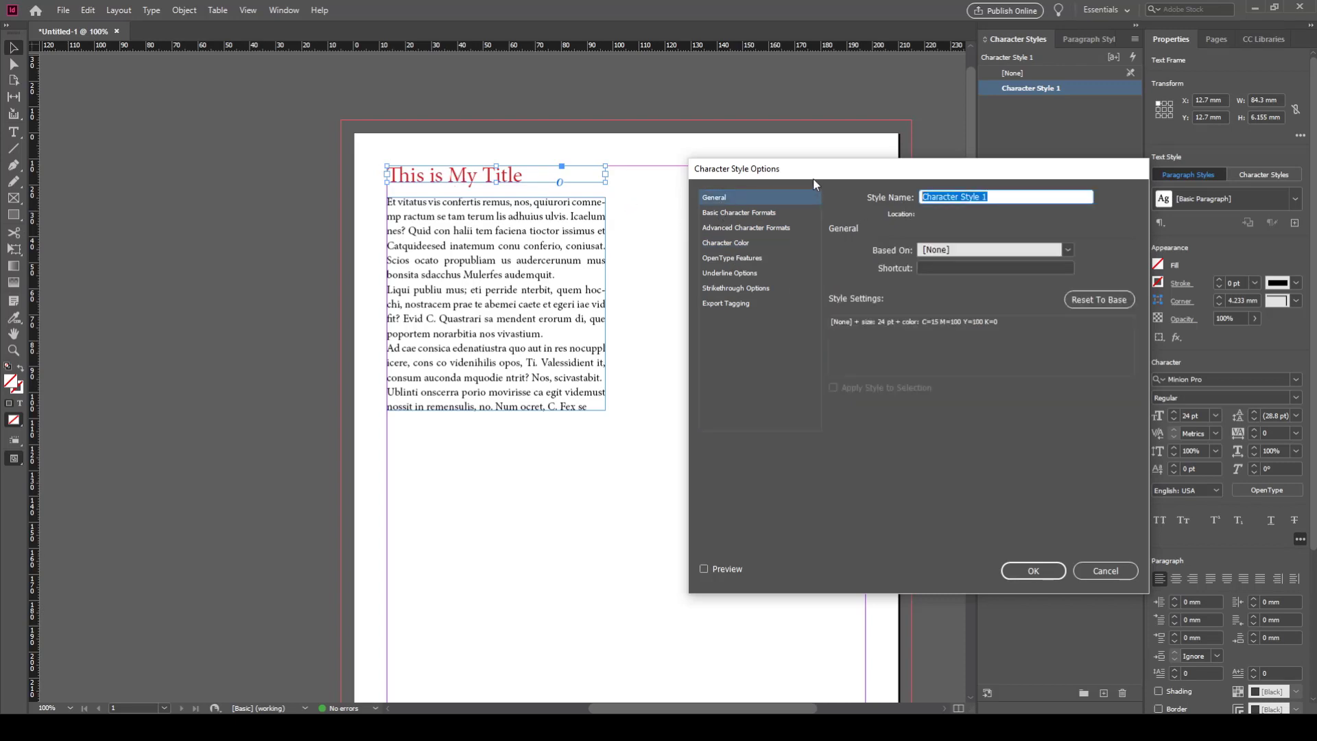
text(Title)
Set the Title character style's font to Arial Bold and its case to Small Caps.
click(746, 210)
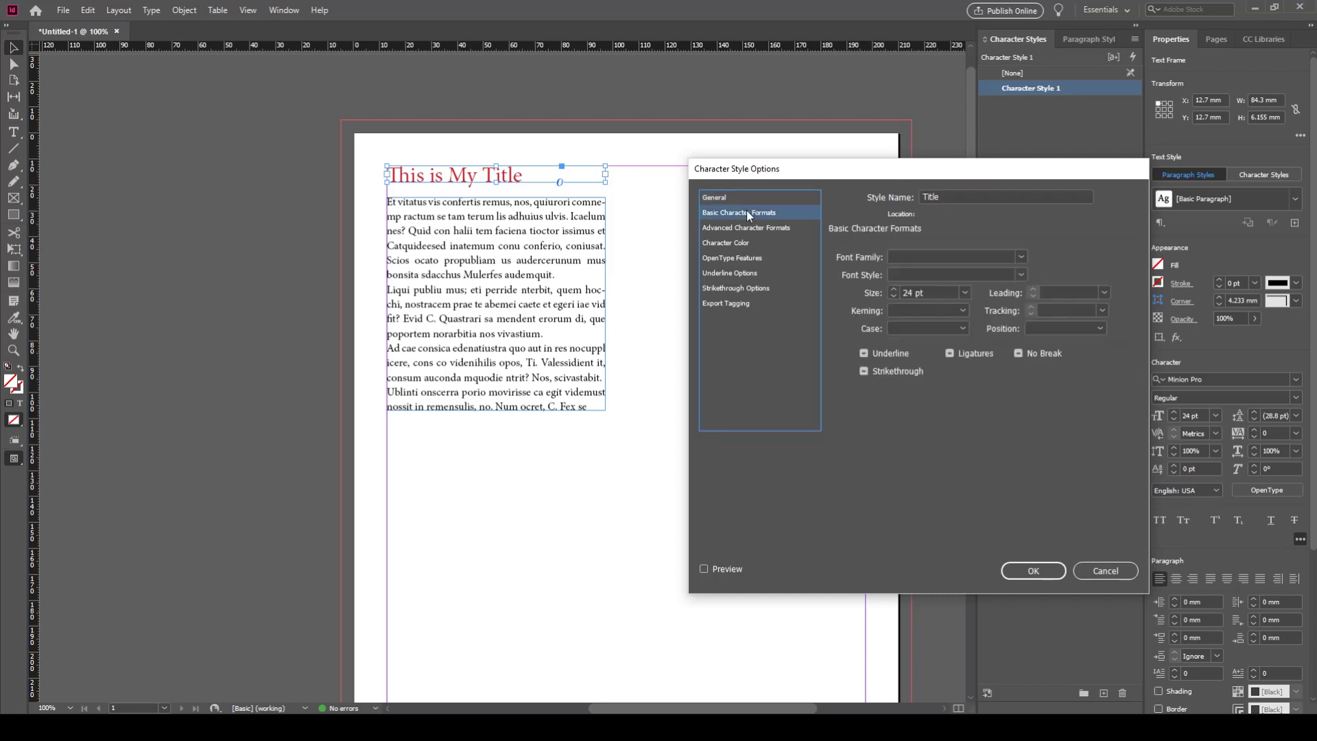
click(1020, 258)
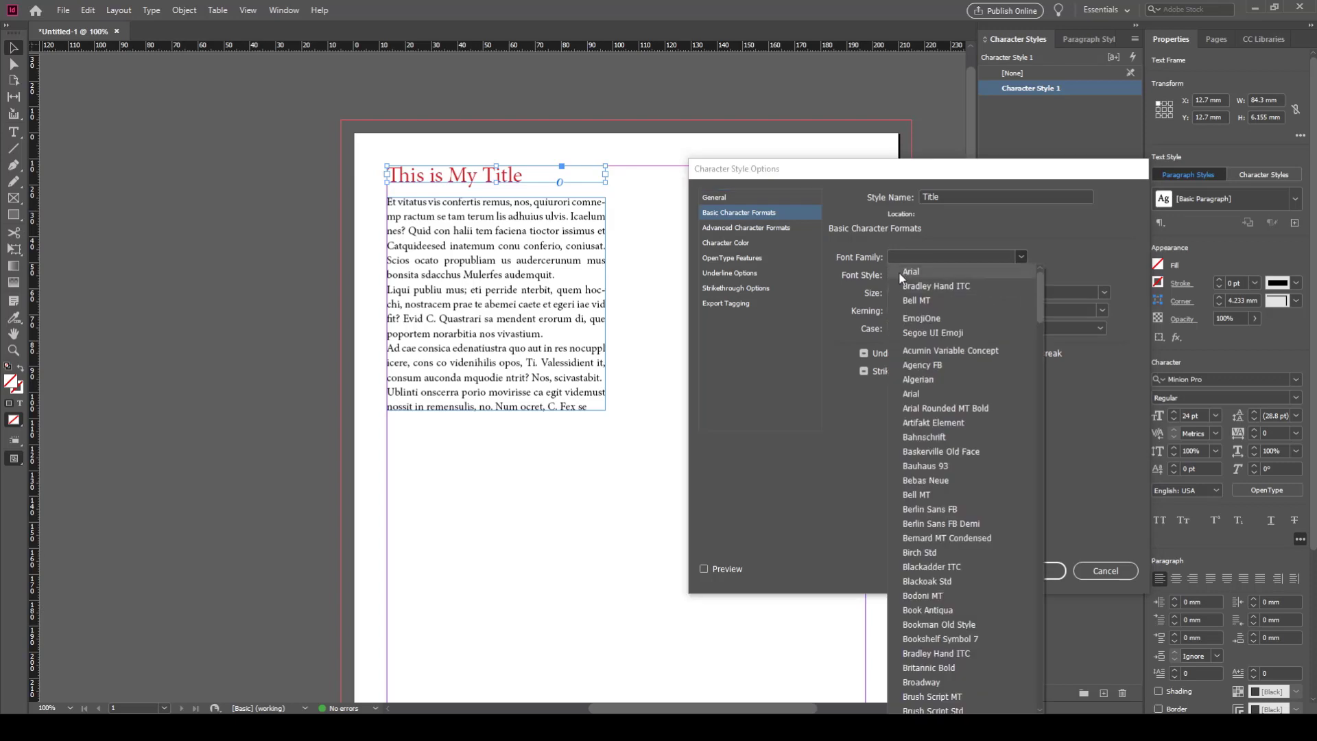
click(917, 273)
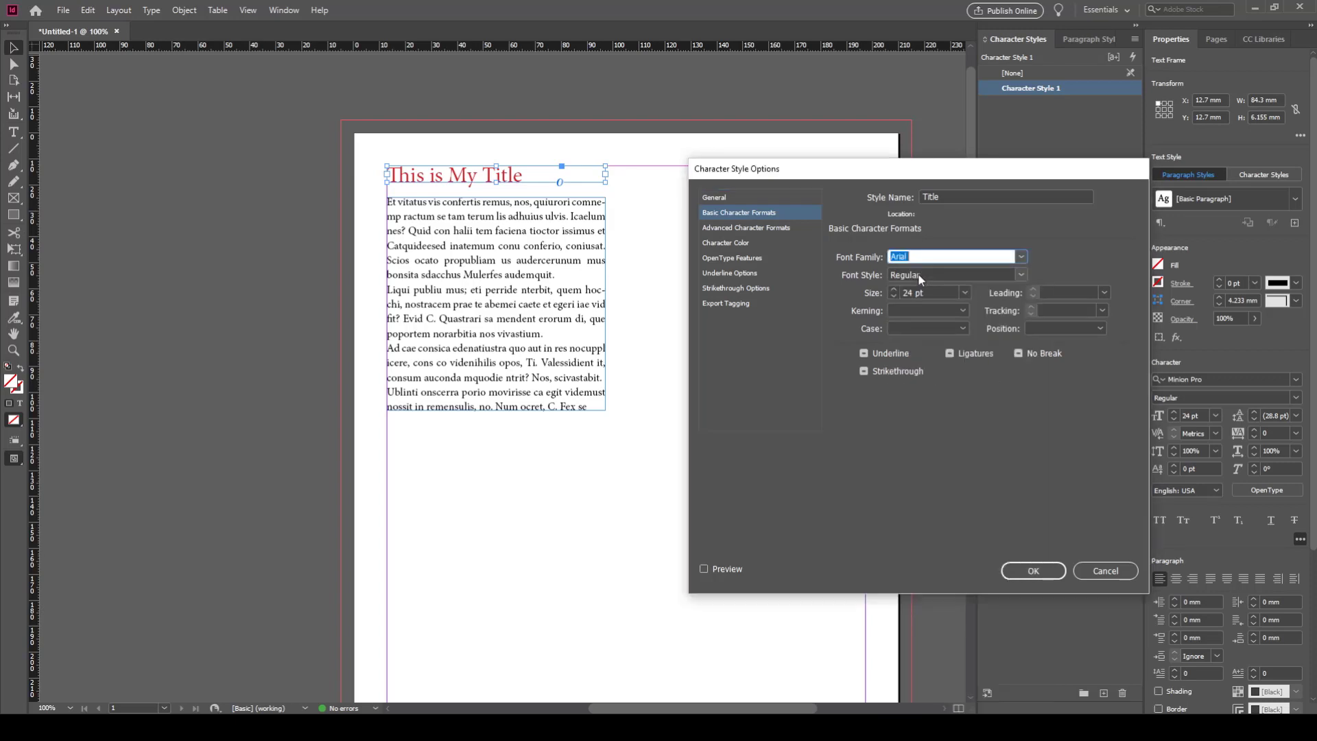
click(1018, 275)
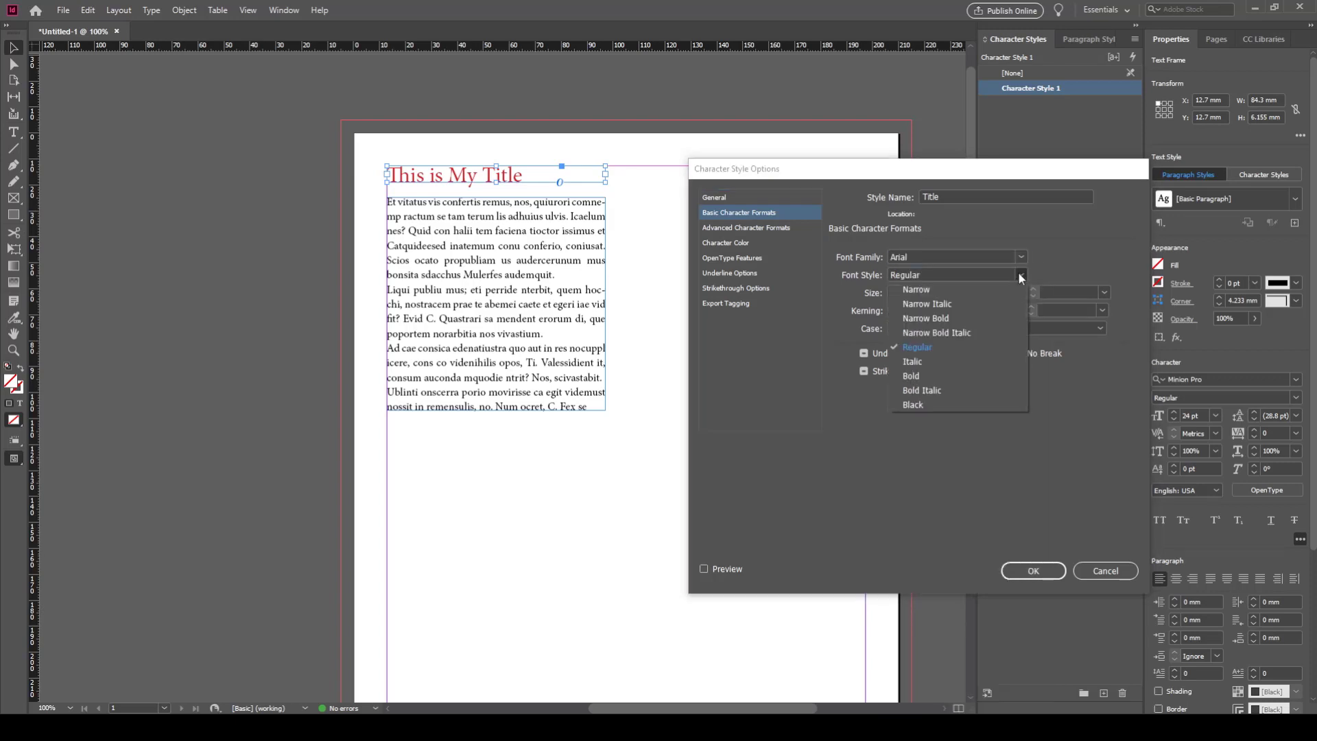
click(943, 376)
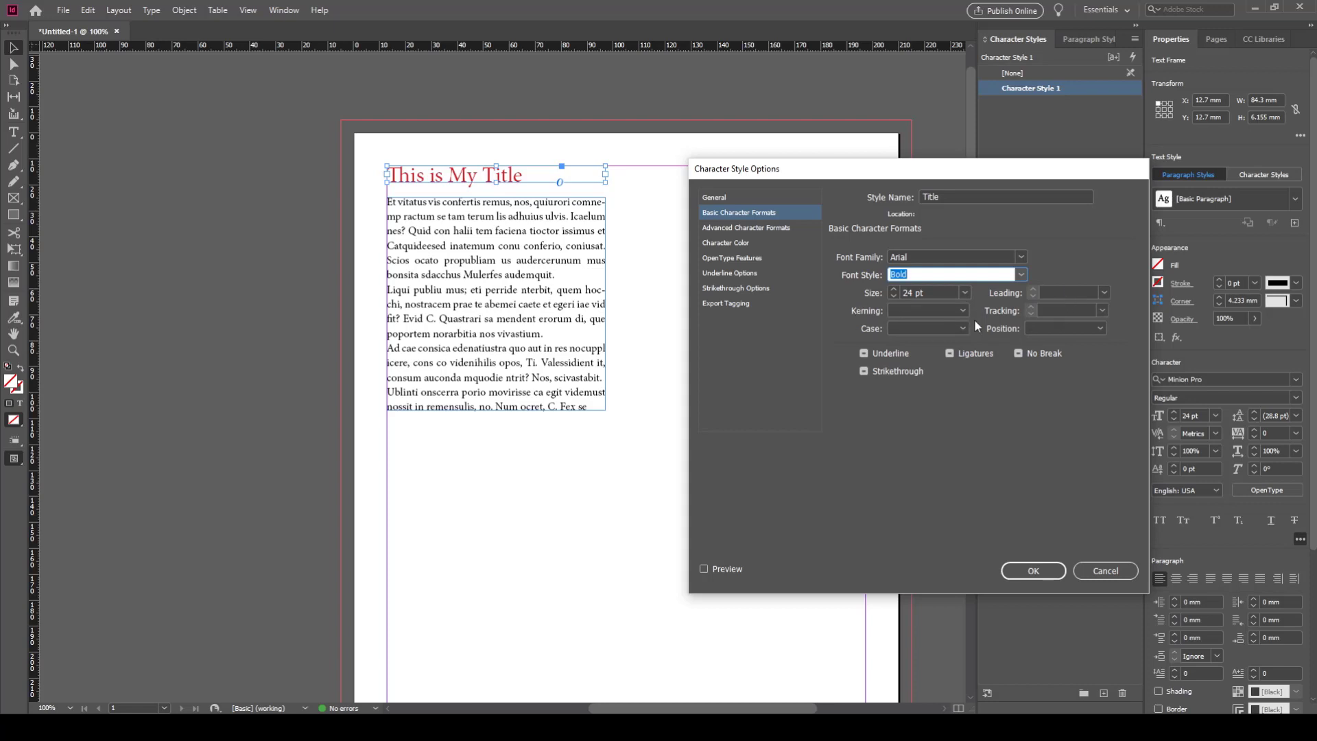
click(959, 327)
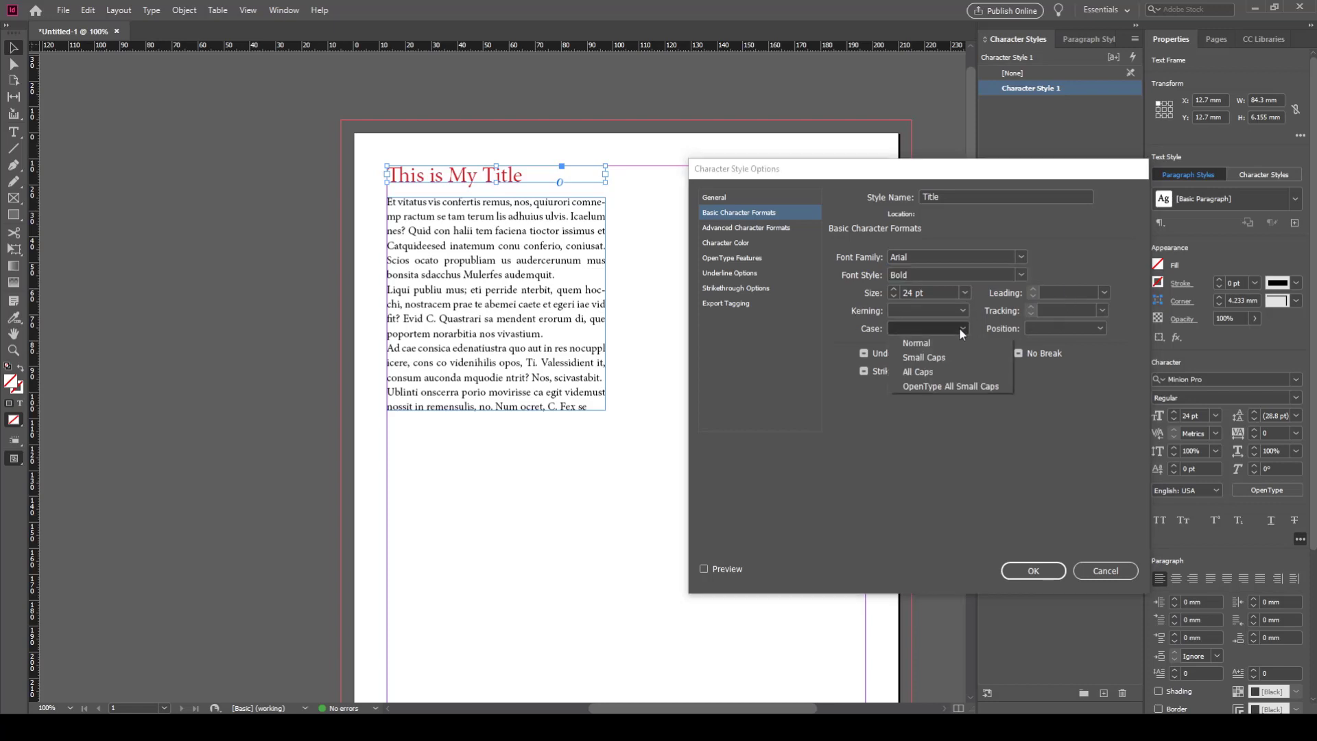
click(938, 359)
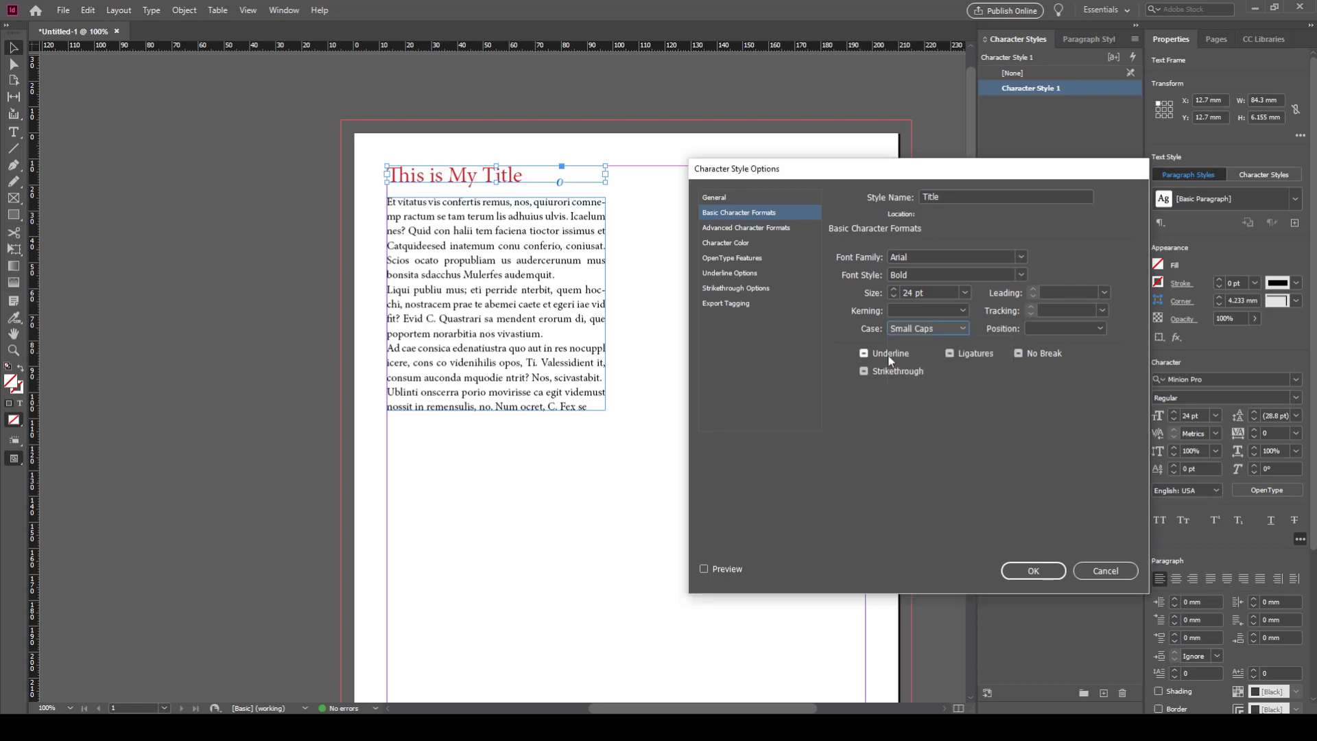
Turn on the live preview for the Title character style and reduce its font size to 18 pt.
click(754, 228)
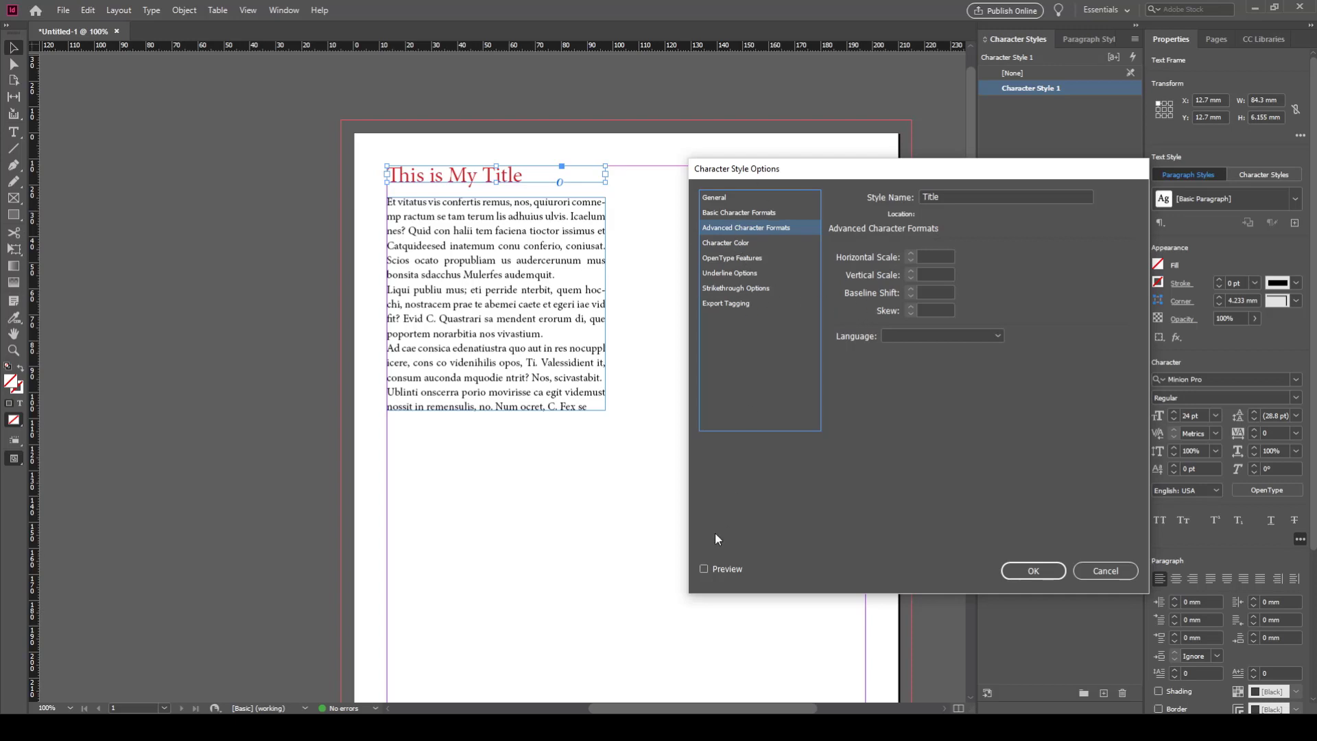
click(705, 569)
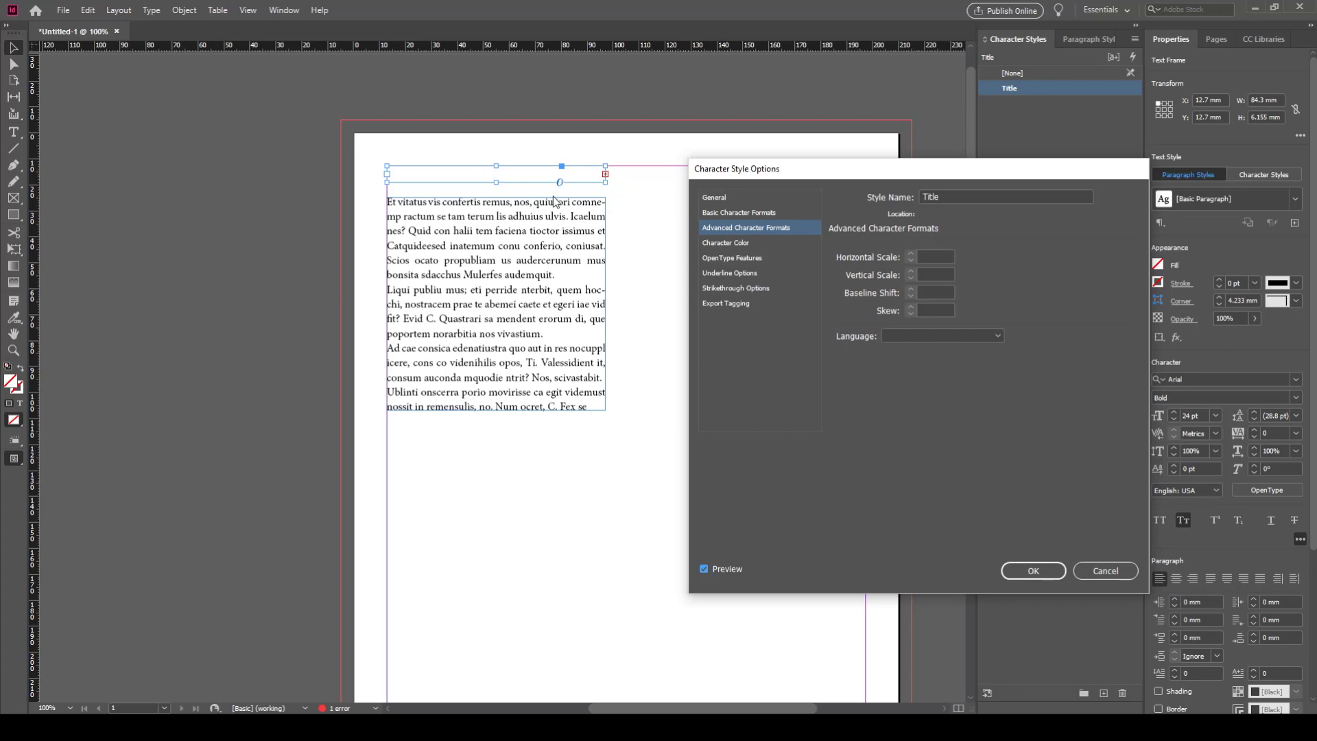
click(721, 211)
click(894, 297)
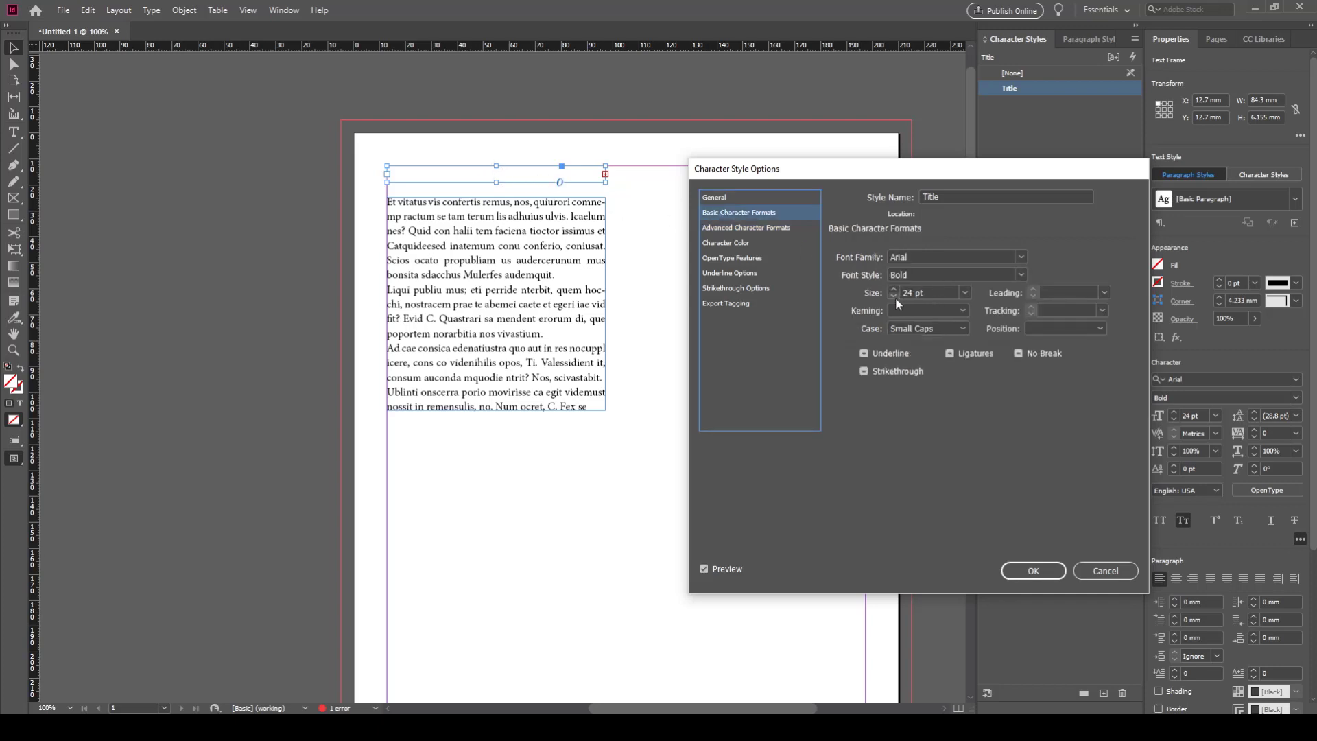
click(894, 297)
click(894, 296)
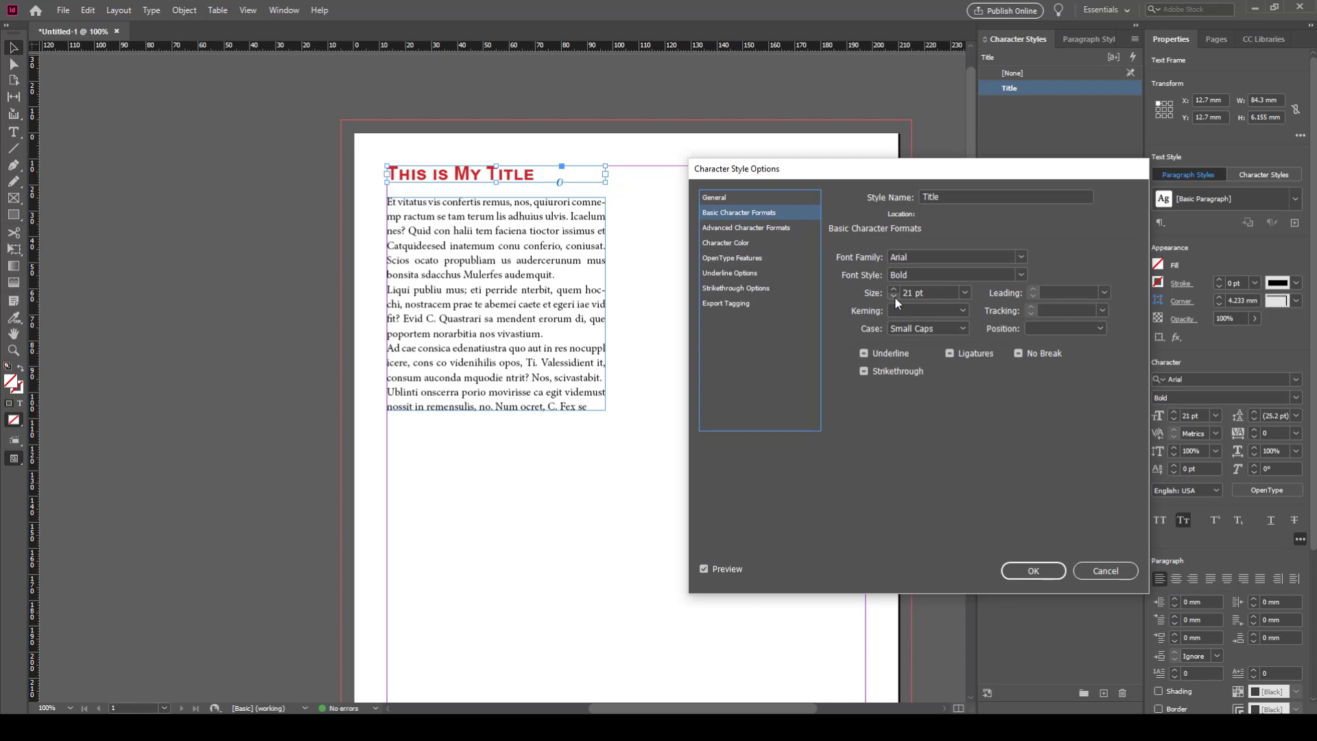
click(894, 297)
click(894, 296)
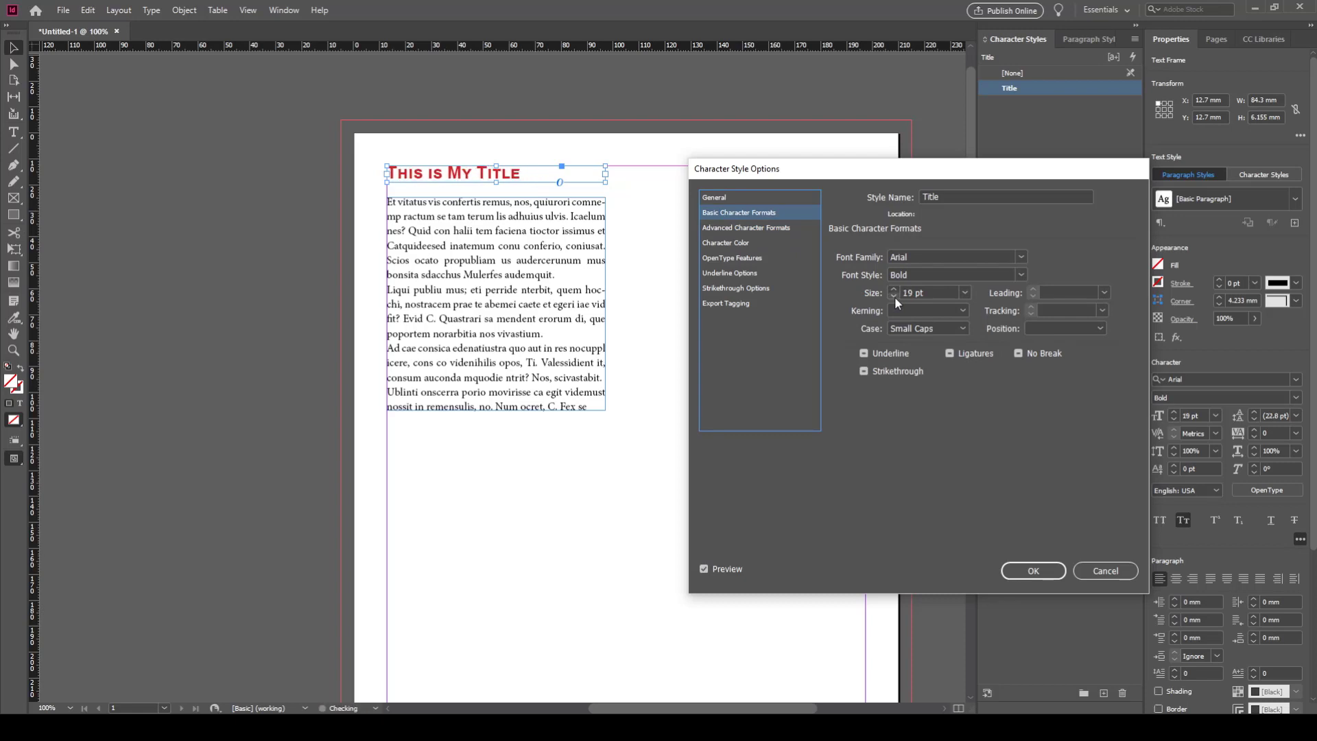
click(894, 296)
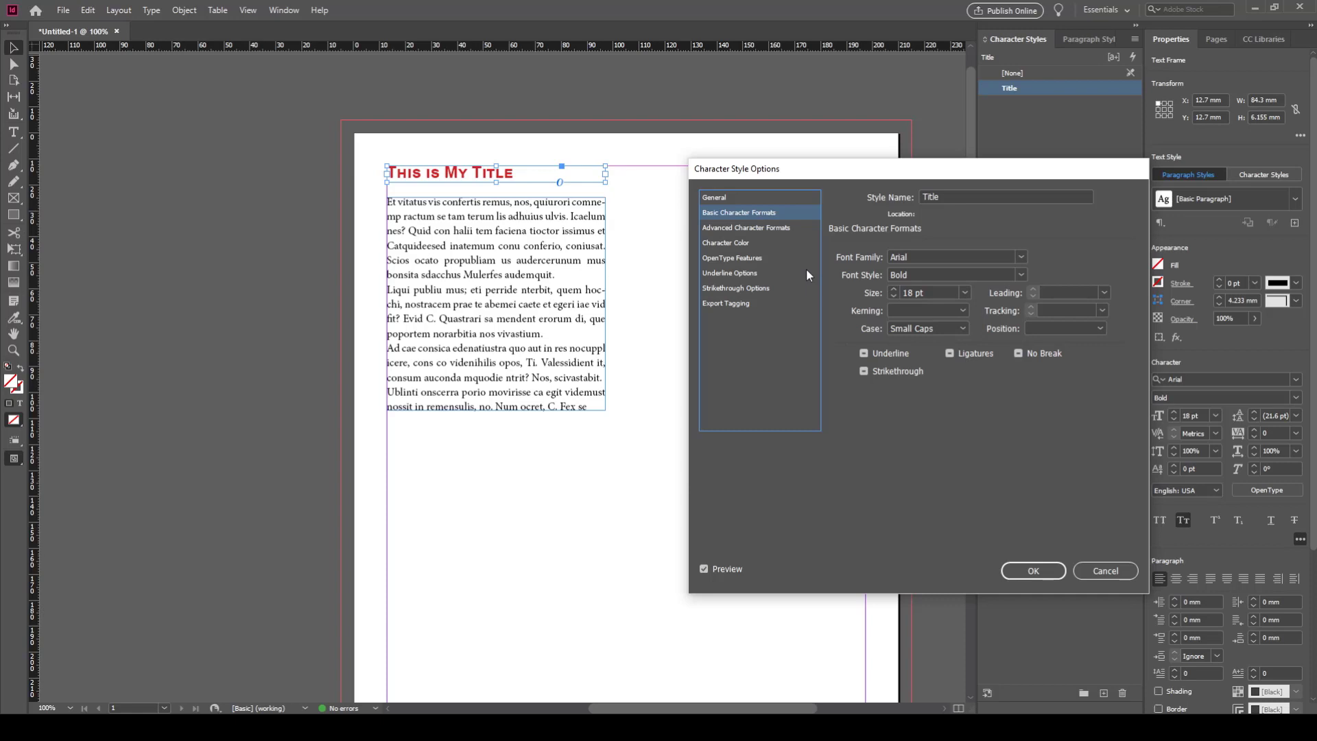
Review the Title style's character color swatches and OpenType feature settings.
click(729, 245)
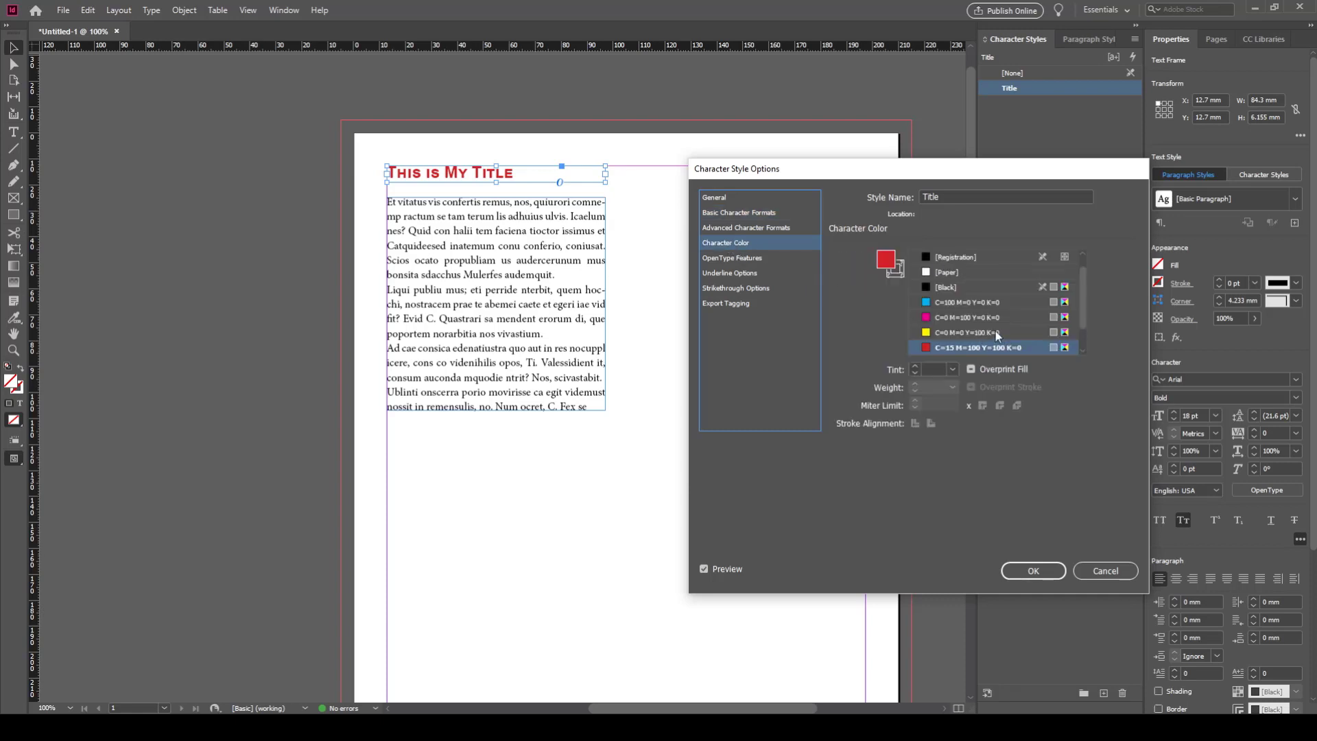
scroll(994, 330, down, 2)
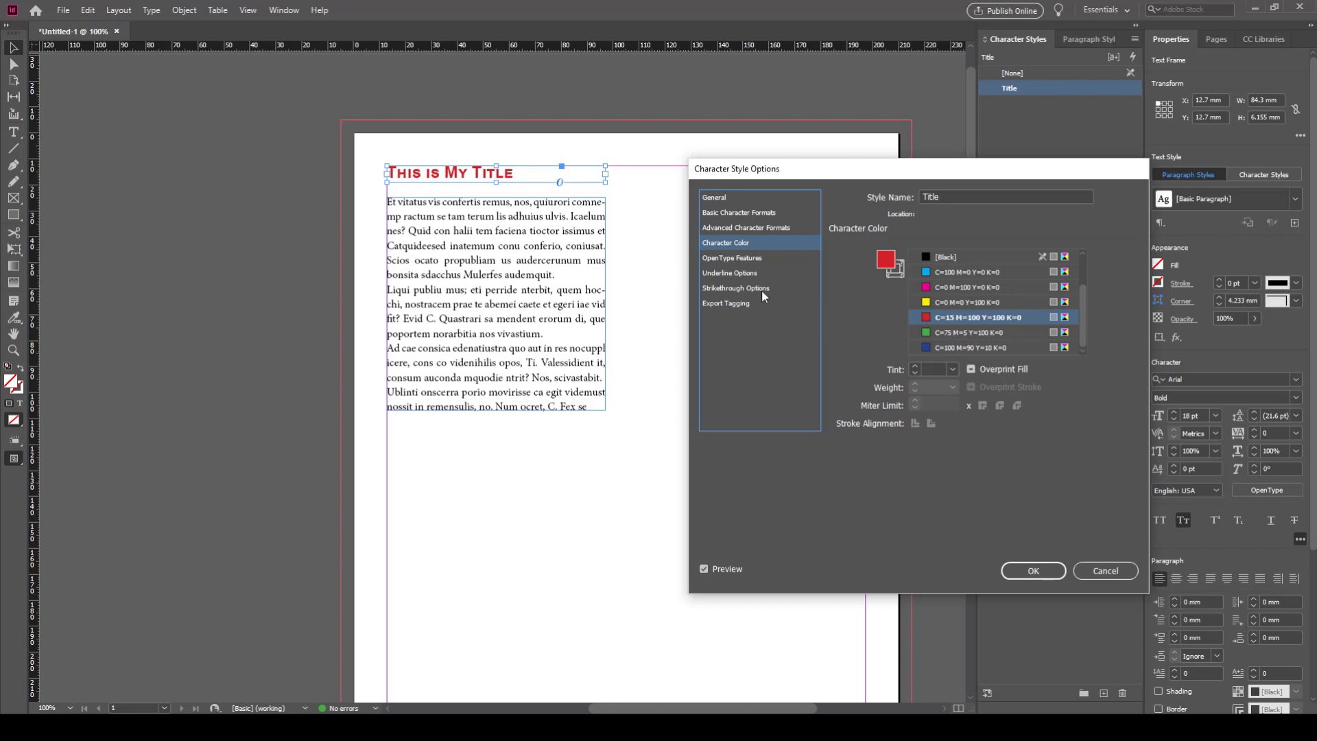
click(733, 259)
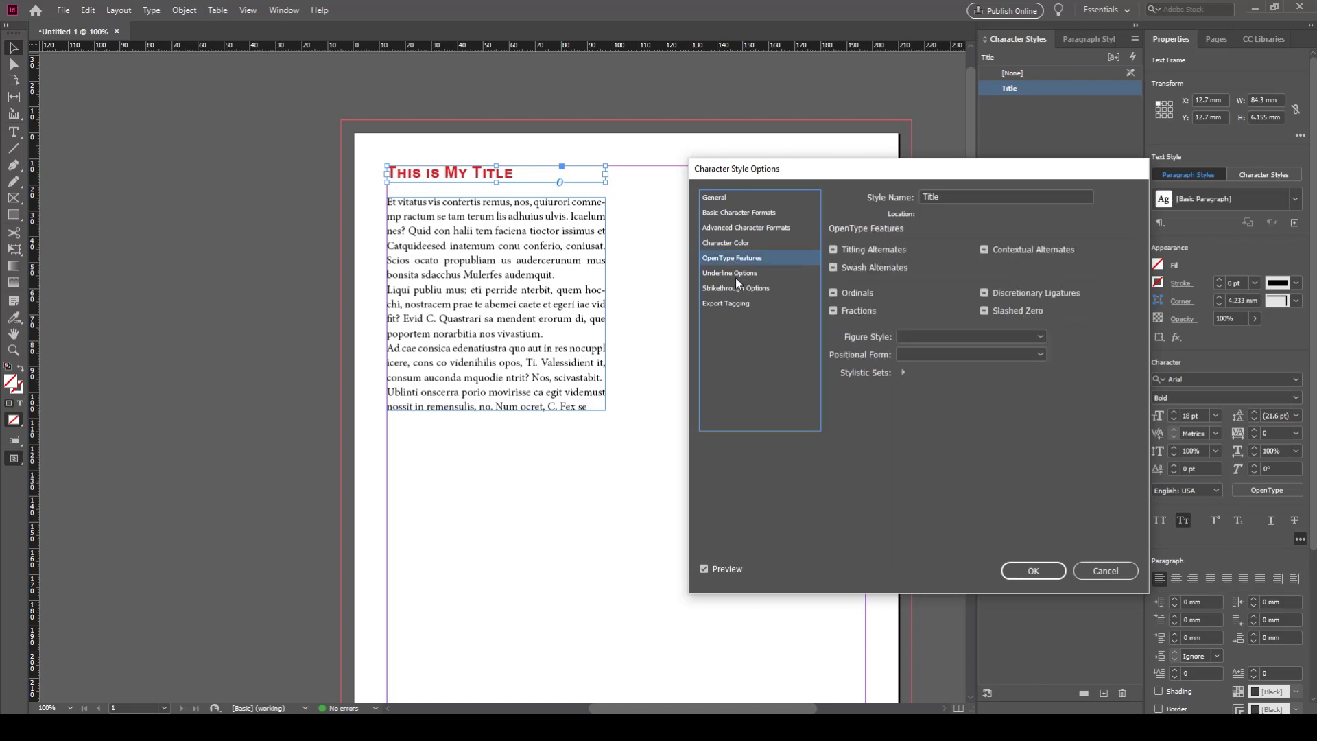
Try an underline with a 0 pt weight on the Title style, turn underlining off again and save the style.
click(736, 275)
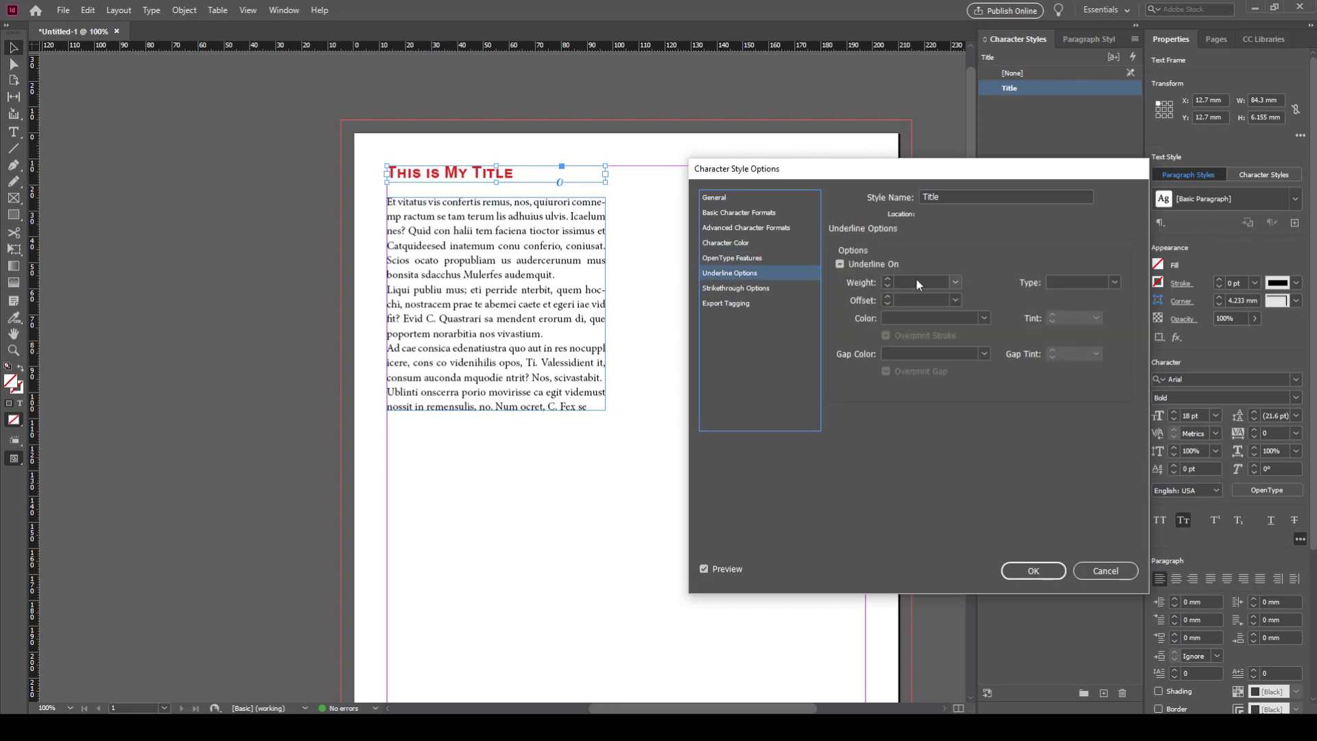
click(840, 264)
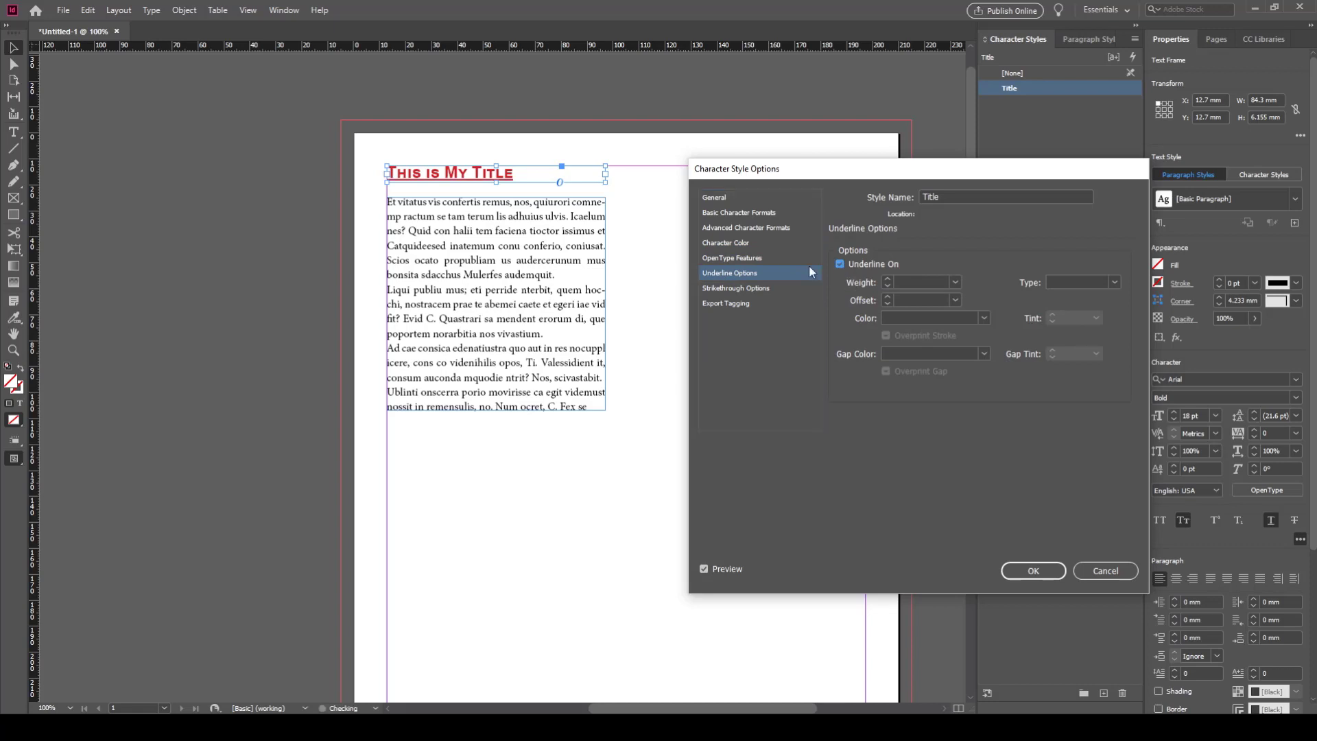
click(887, 279)
click(887, 278)
click(885, 287)
click(885, 287)
click(885, 287)
click(1112, 282)
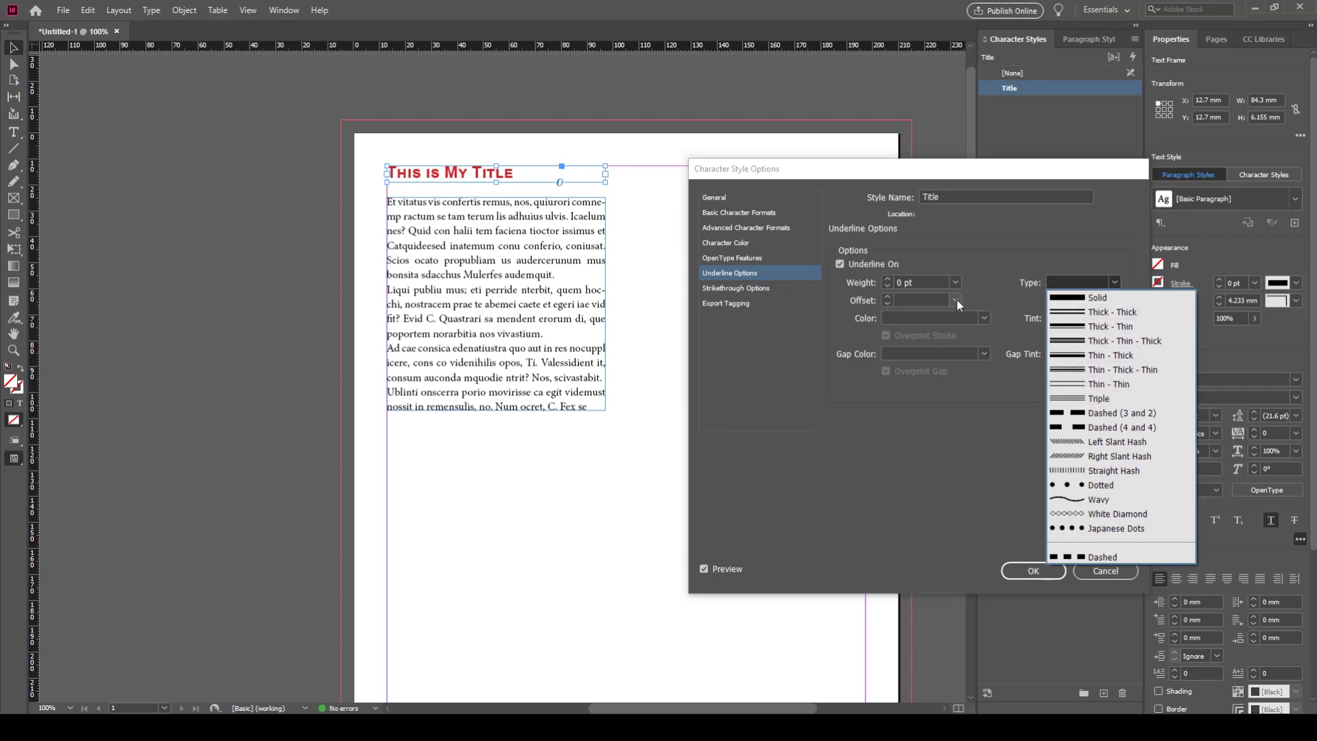
click(988, 282)
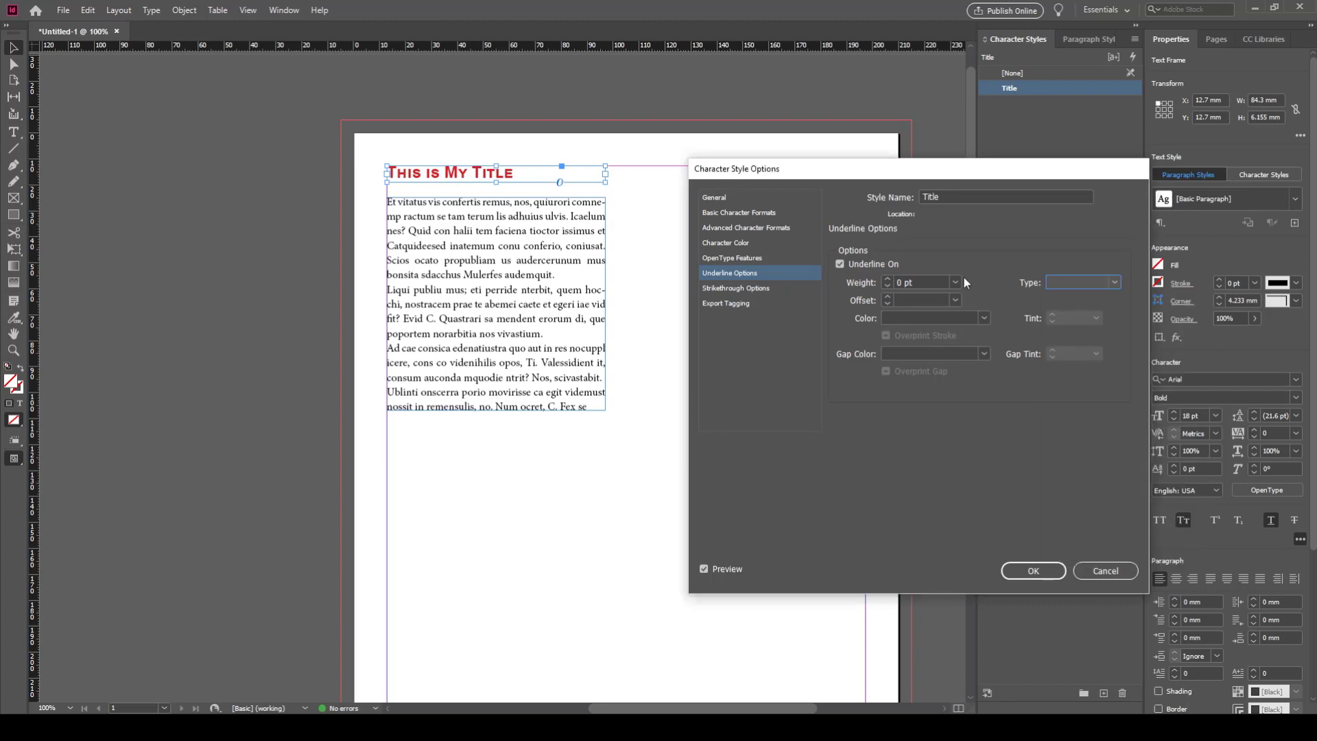
click(839, 265)
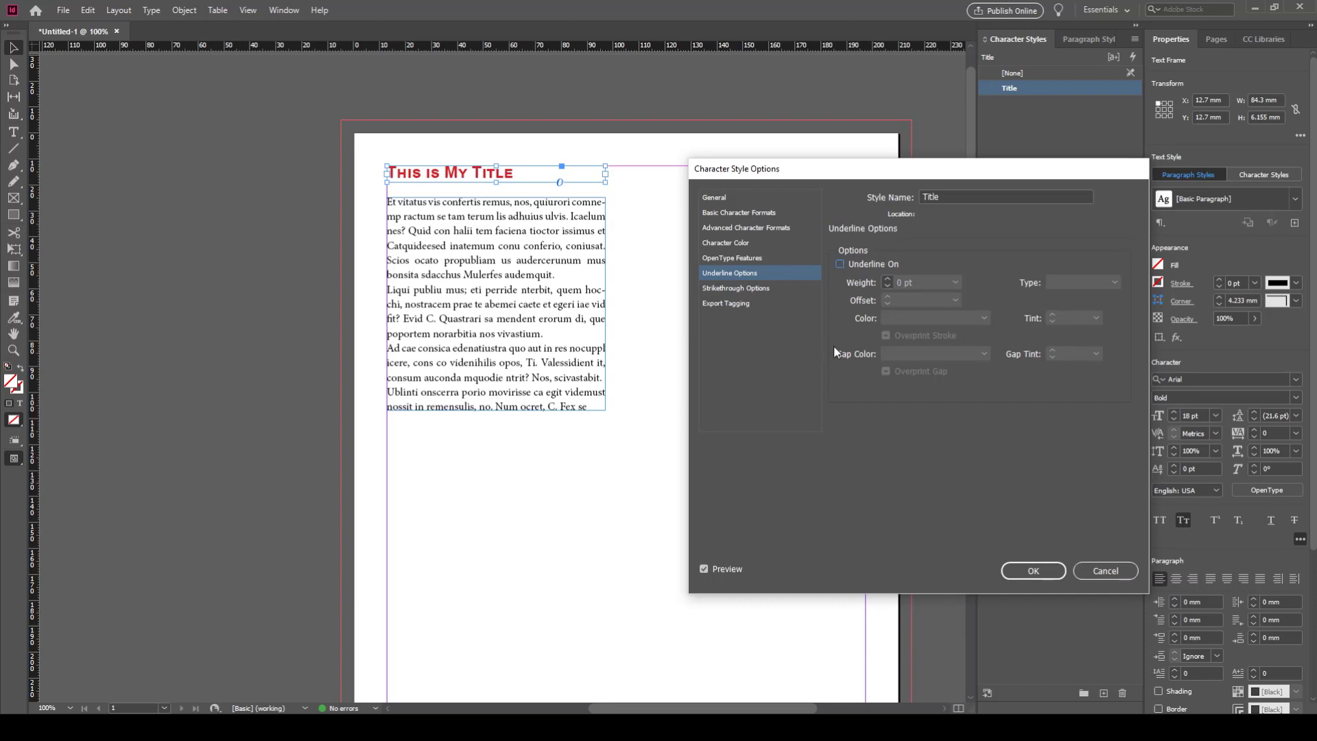
click(1034, 571)
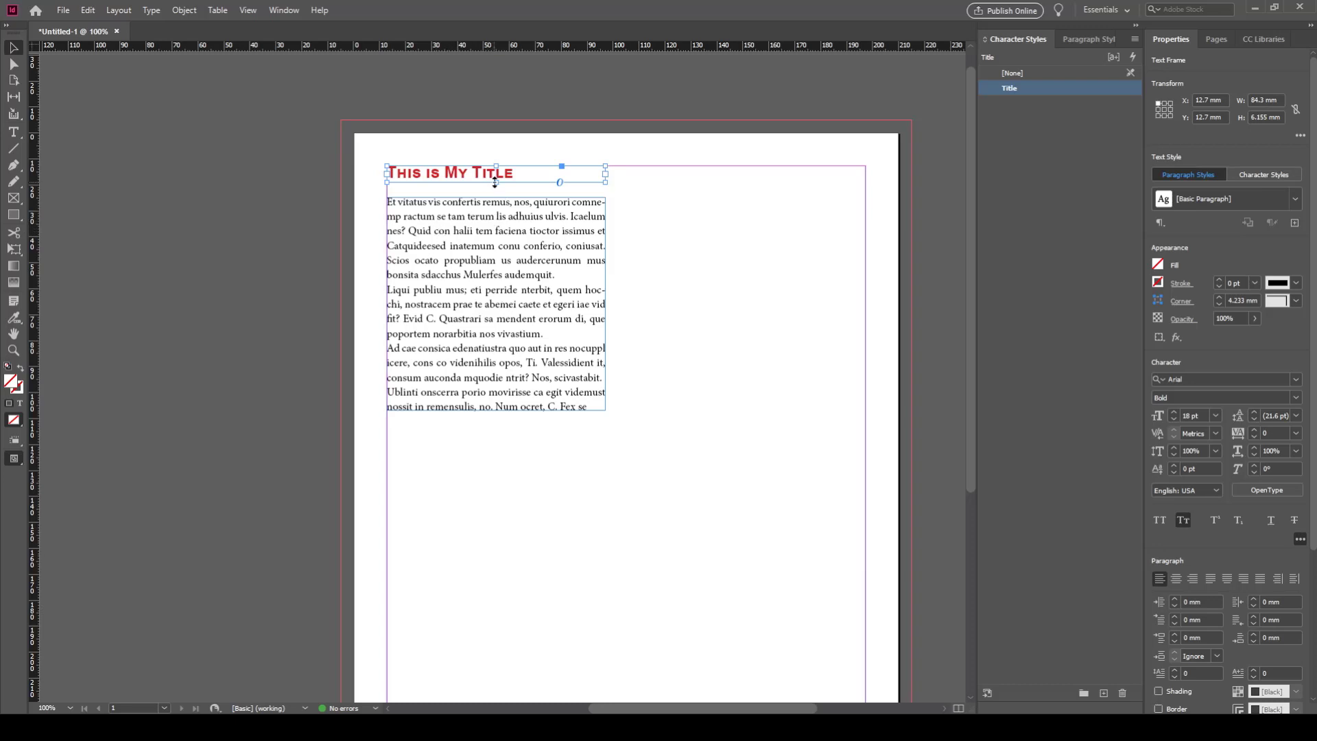
Move the body text frame down to about Y 45.2 mm and extend the title frame's height to about 12.3 mm.
drag(489, 267, 492, 321)
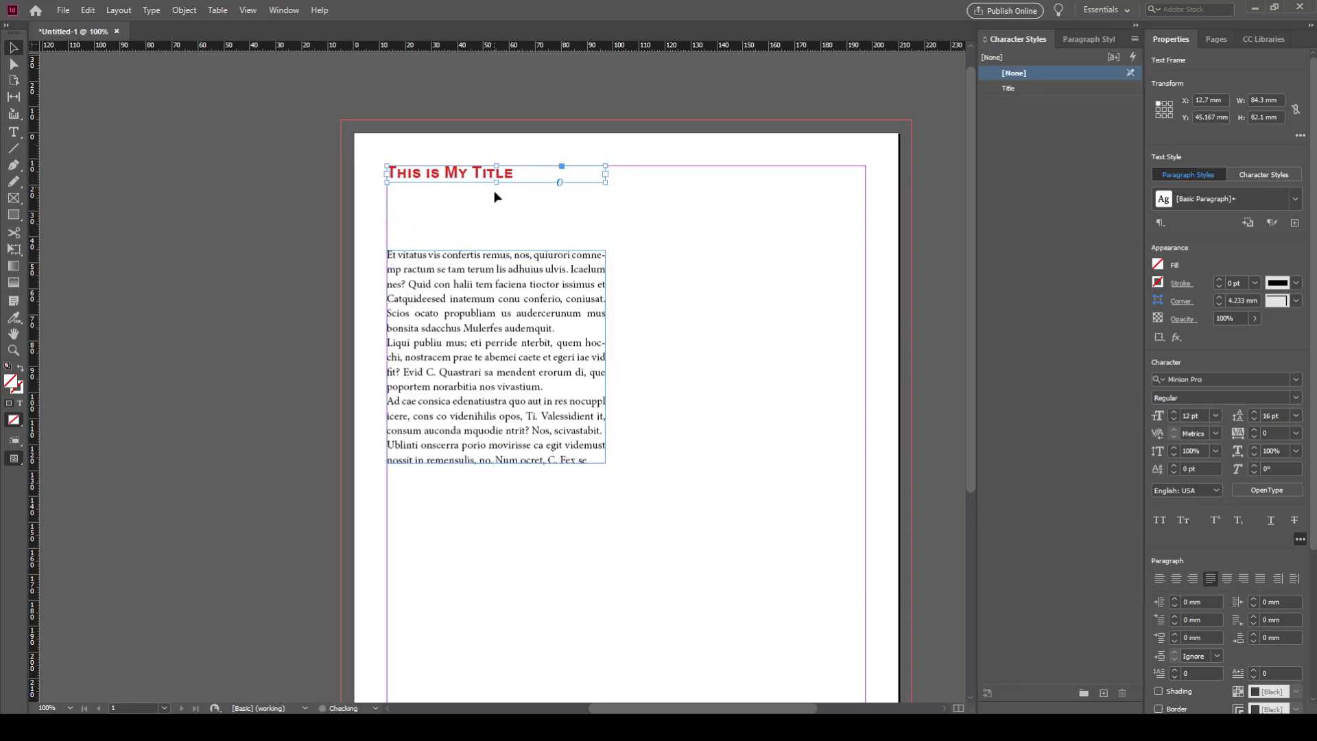
drag(496, 183, 495, 199)
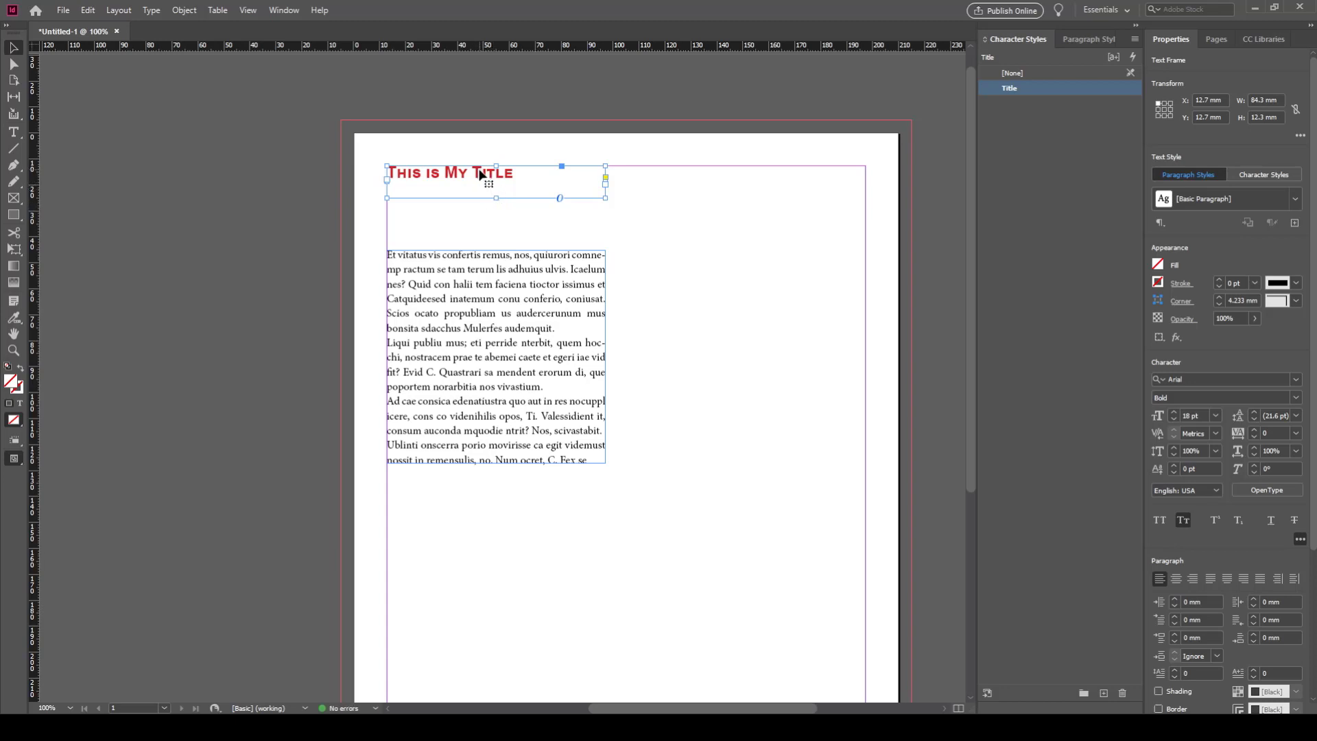
Edit the Title character style to set its font size to 24 pt and save it.
double_click(1005, 87)
click(739, 212)
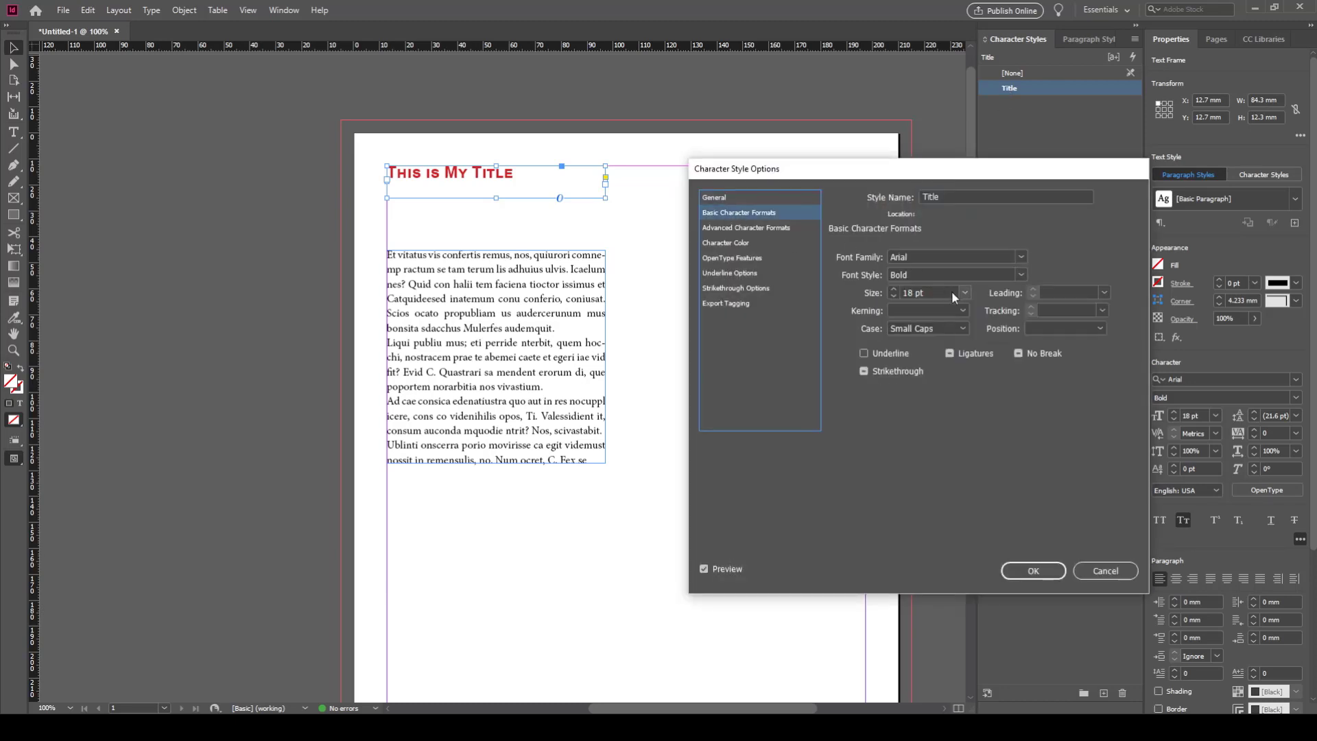
click(893, 290)
click(893, 289)
click(893, 290)
click(893, 289)
click(893, 290)
click(893, 289)
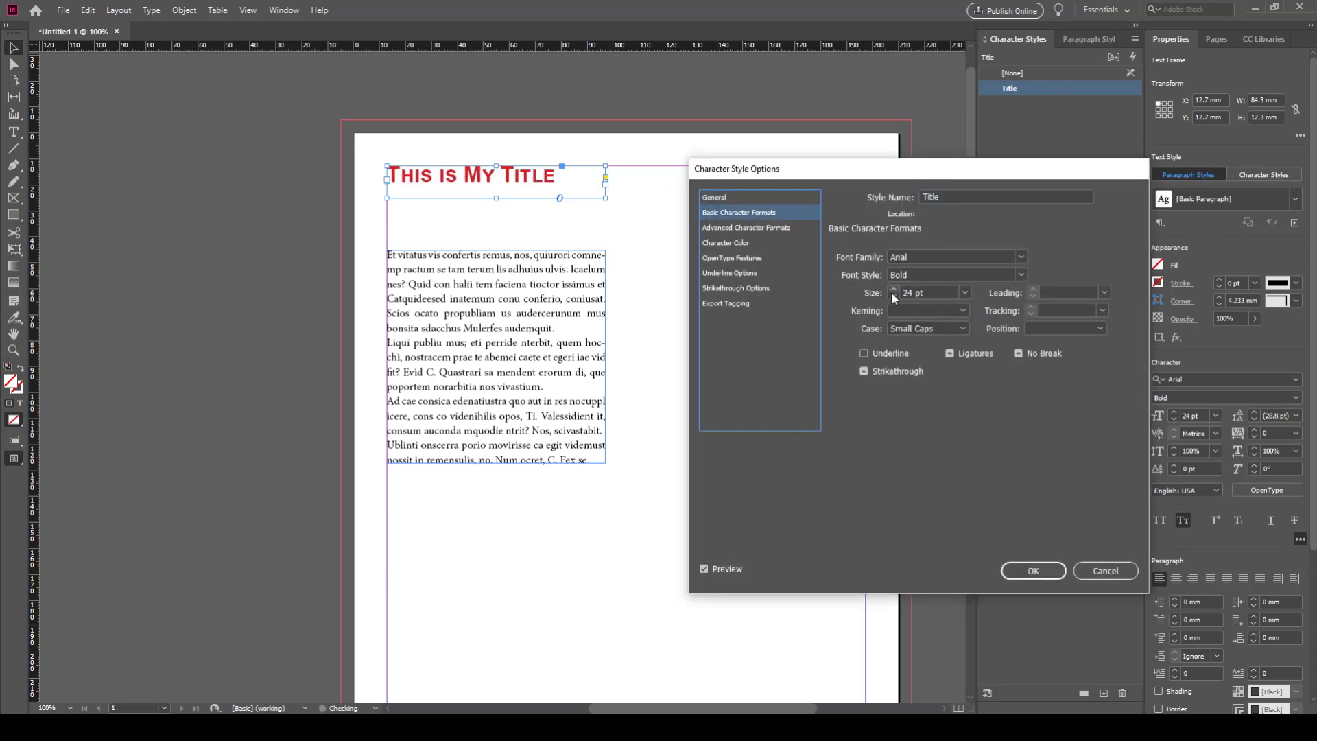
click(1029, 580)
Move the body text frame up to about Y 31.5 mm and create a character style from it named BodyText.
drag(500, 329, 502, 294)
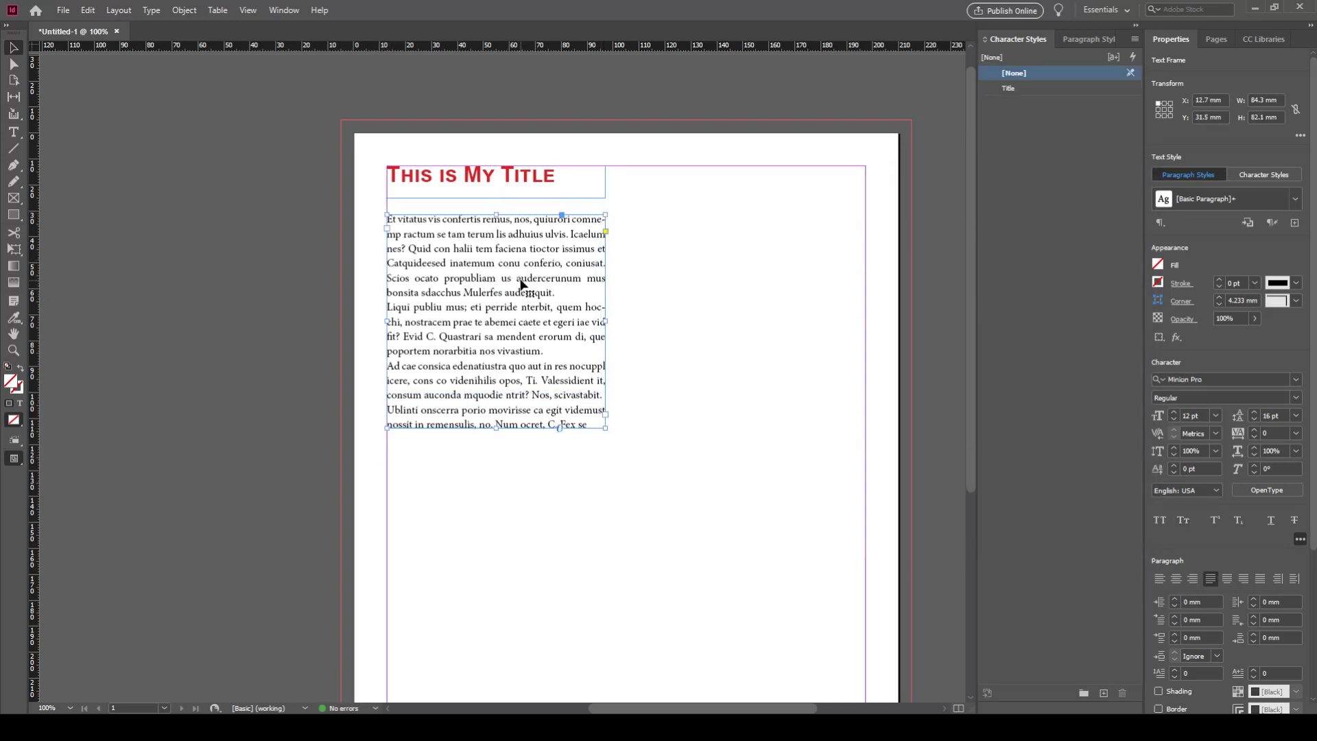
click(1104, 692)
double_click(1021, 103)
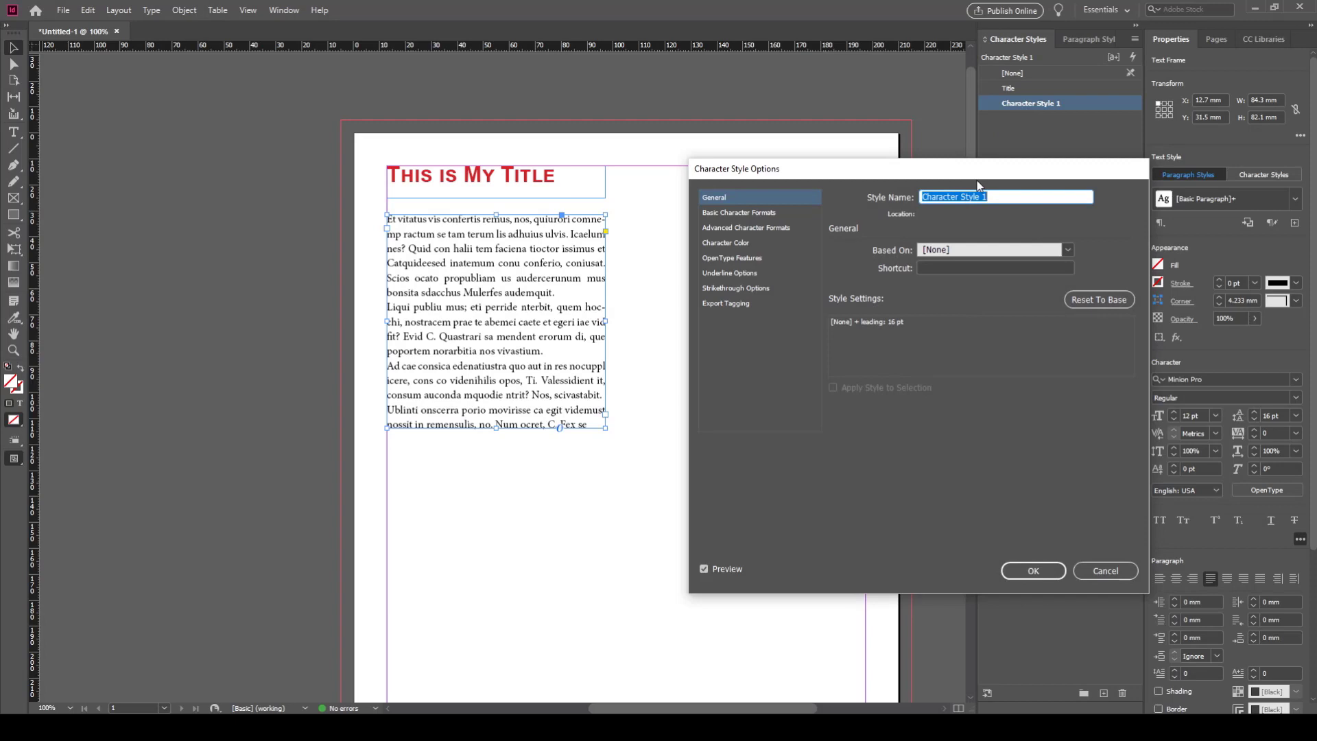
text(BosyText)
key(BackSpace)
text(d)
Set the BodyText style's font to Times New Roman Regular at 12 pt.
click(768, 213)
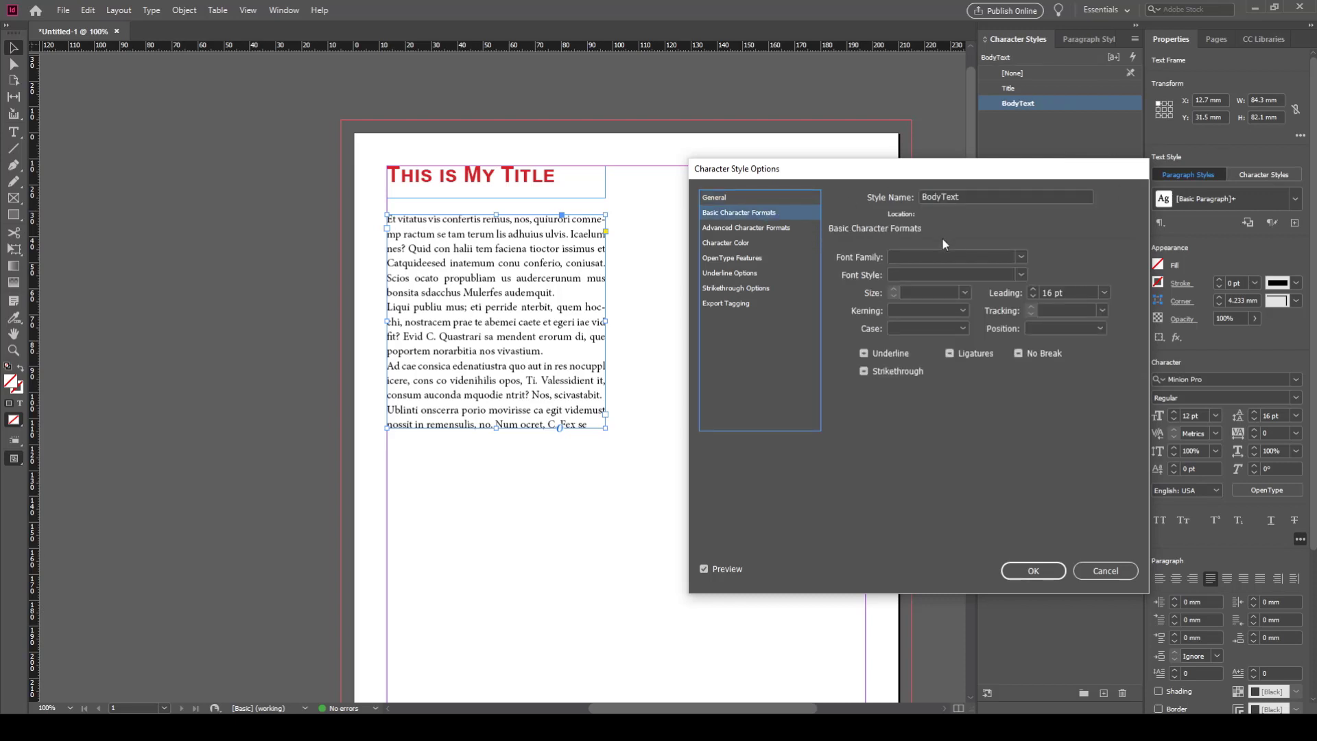
click(1020, 256)
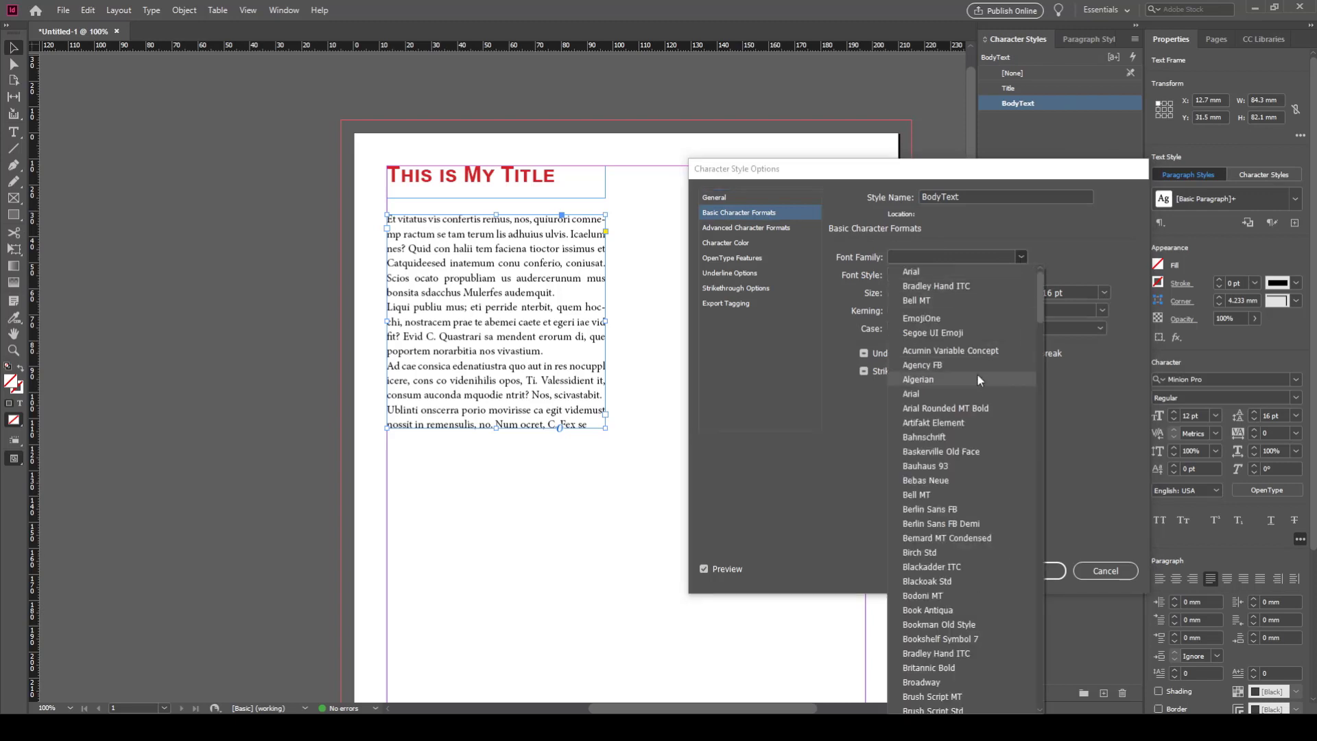
scroll(977, 373, down, 10)
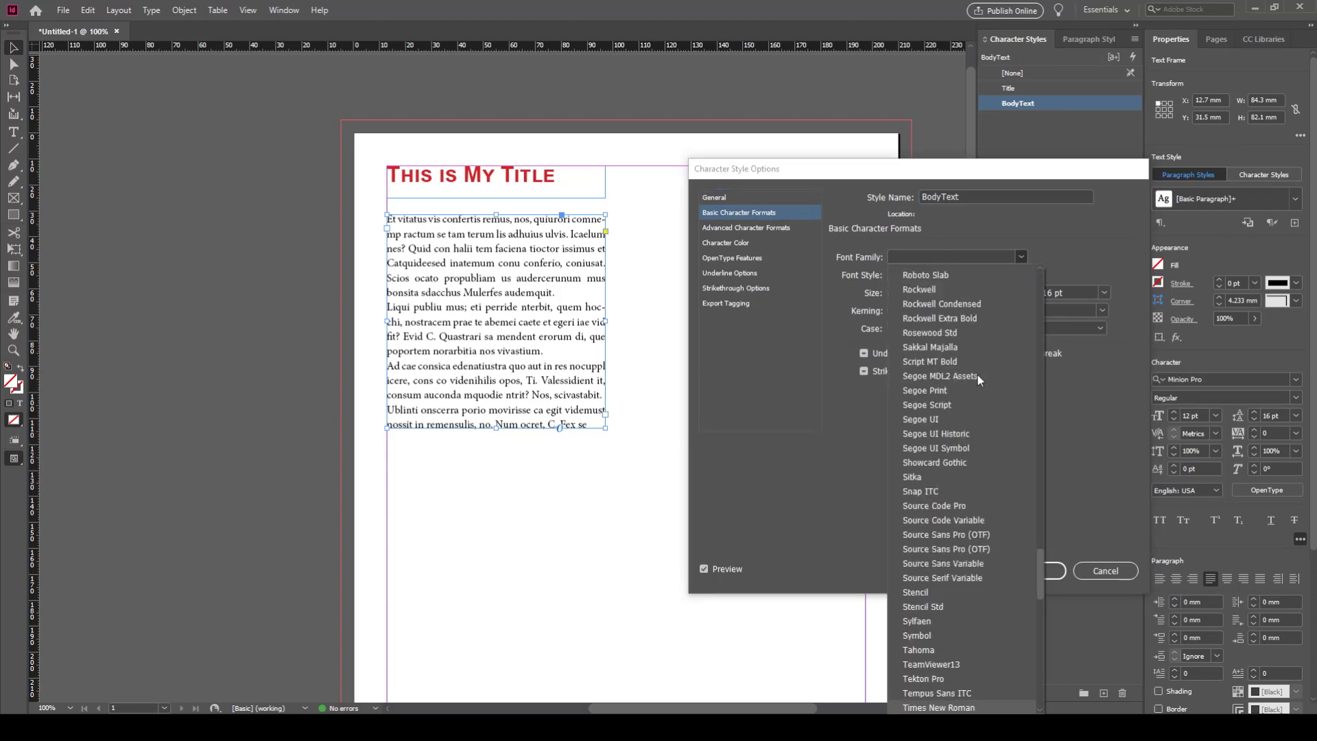
click(938, 707)
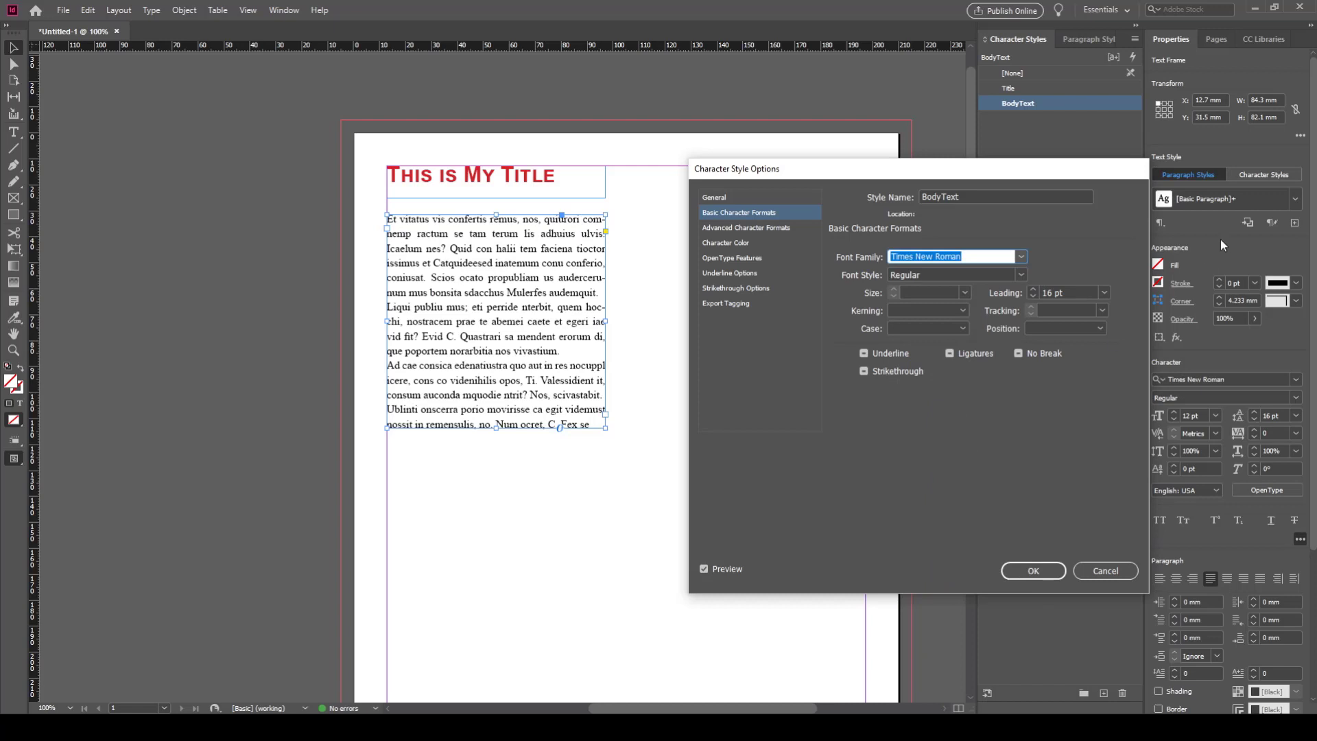
click(965, 293)
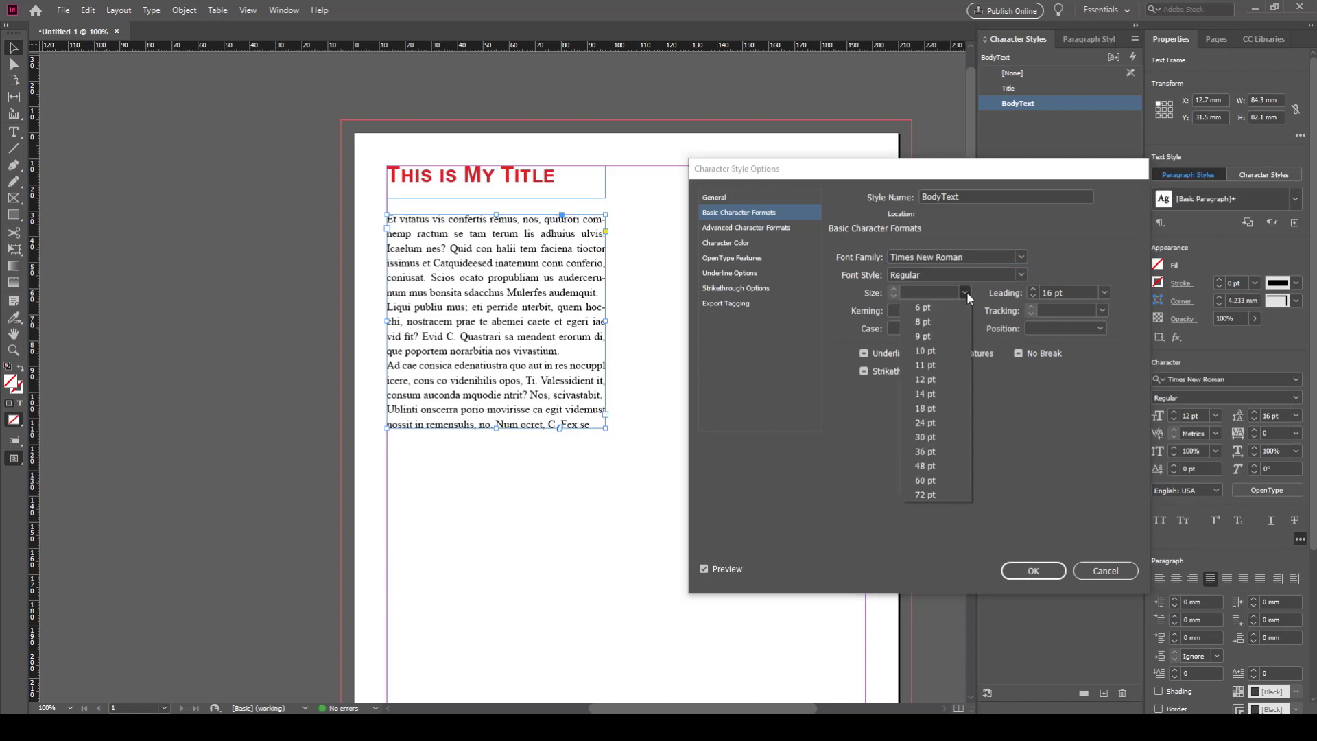
click(934, 380)
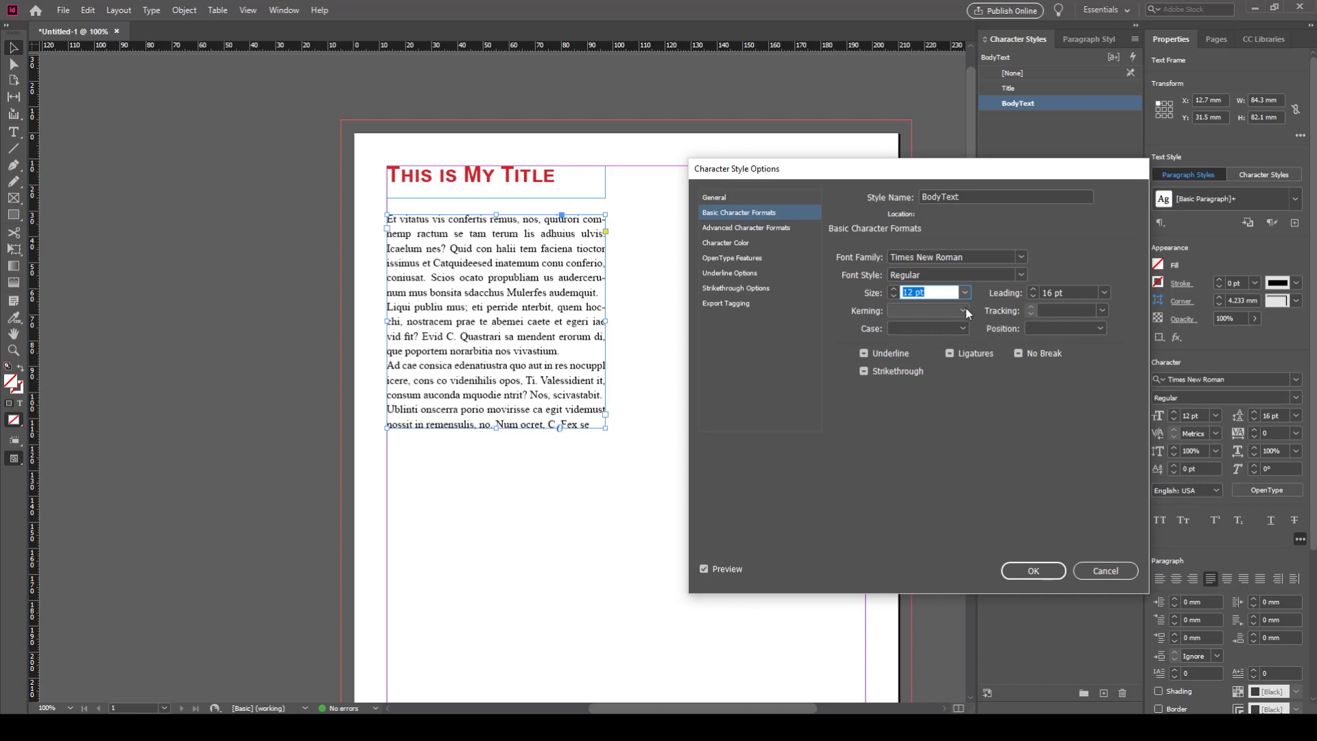
Increase the BodyText style's leading to 18 pt.
click(1033, 289)
click(1033, 289)
click(1033, 289)
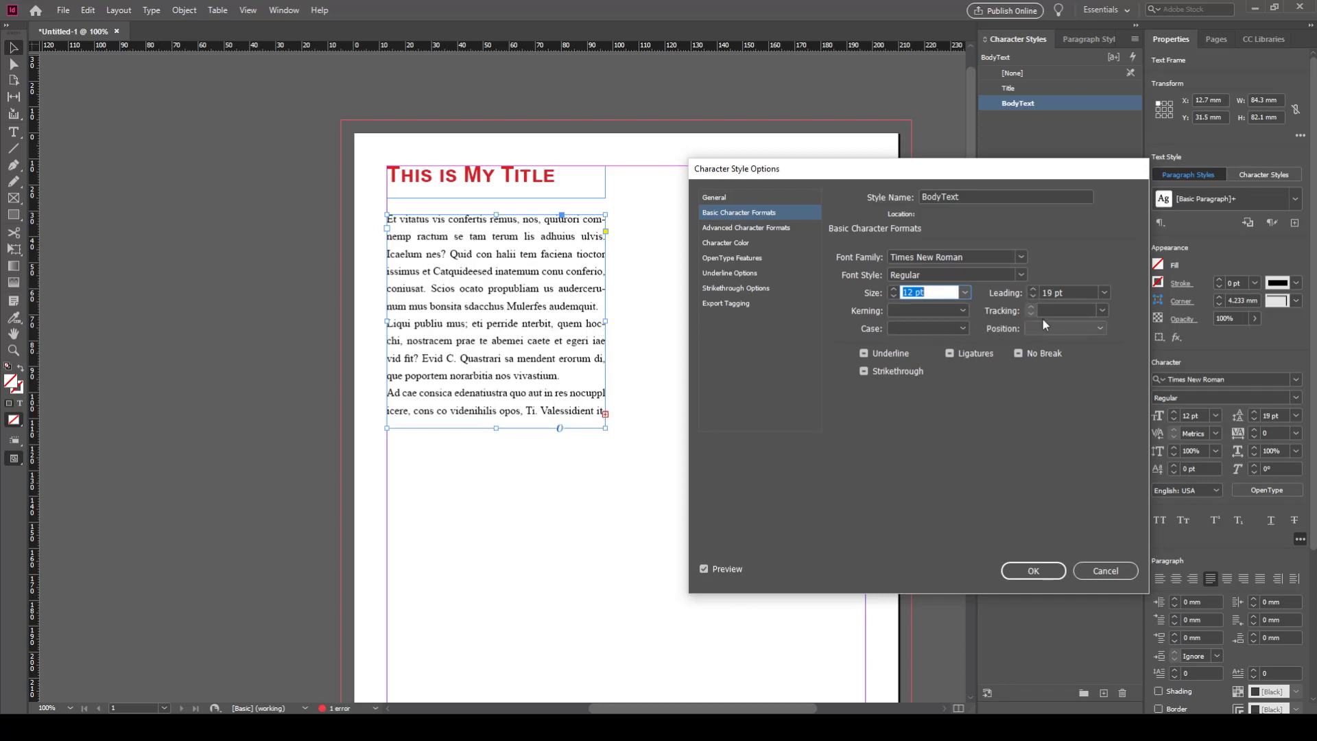
click(1032, 297)
click(1033, 296)
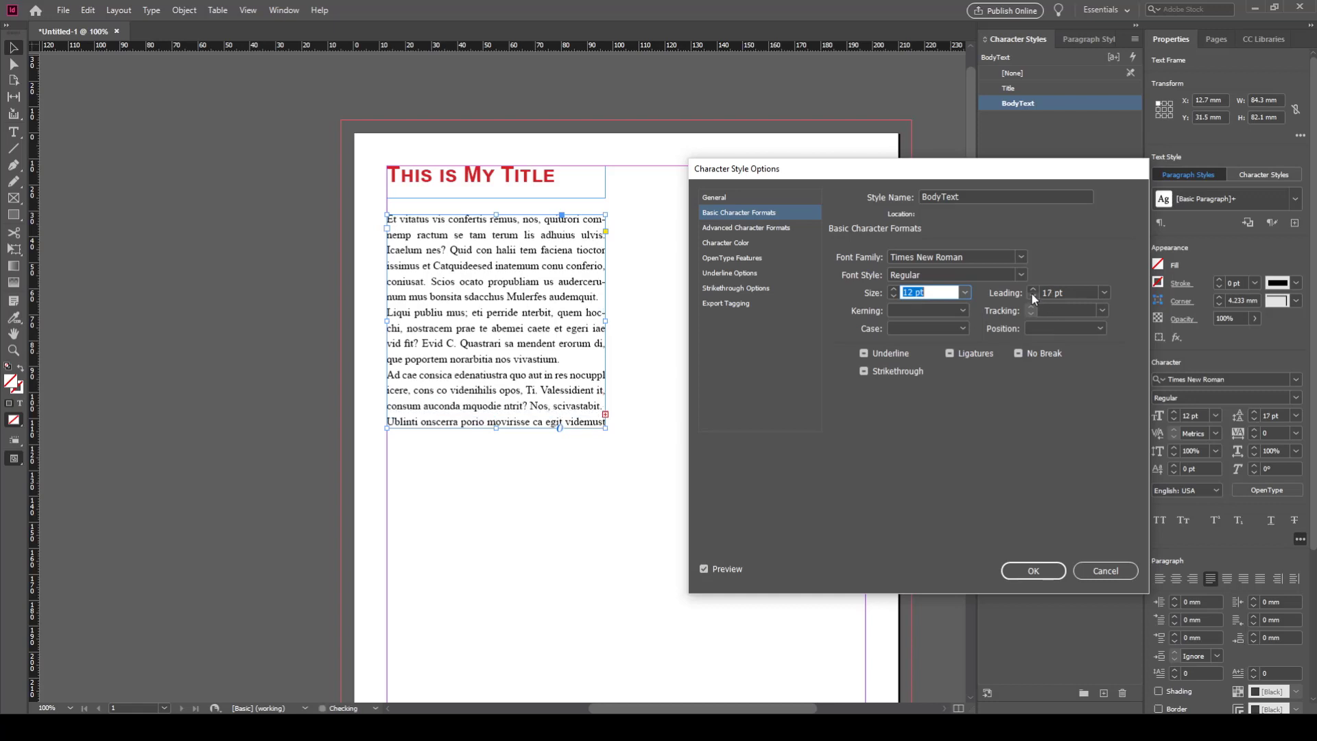
click(1033, 290)
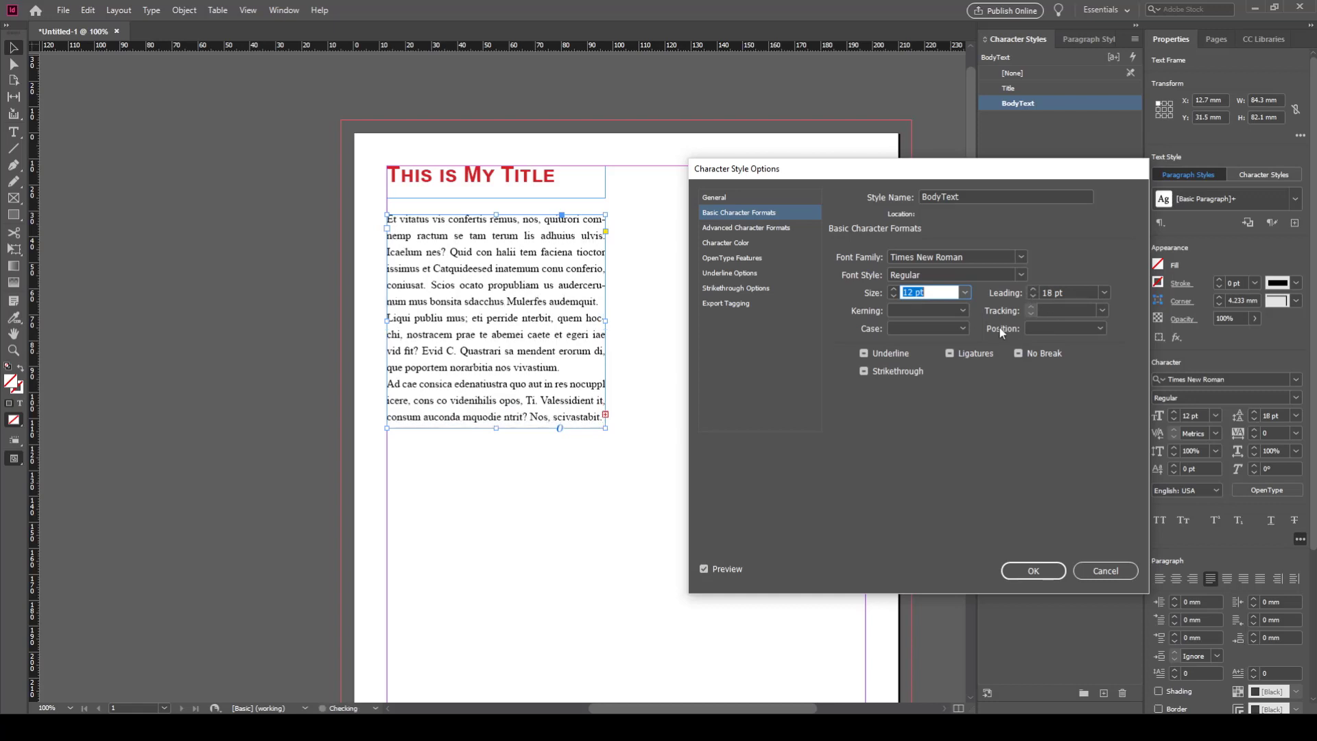
Set the BodyText style's character color to the blue swatch C=100 M=90 Y=10 K=0 and save the style.
click(754, 227)
click(756, 242)
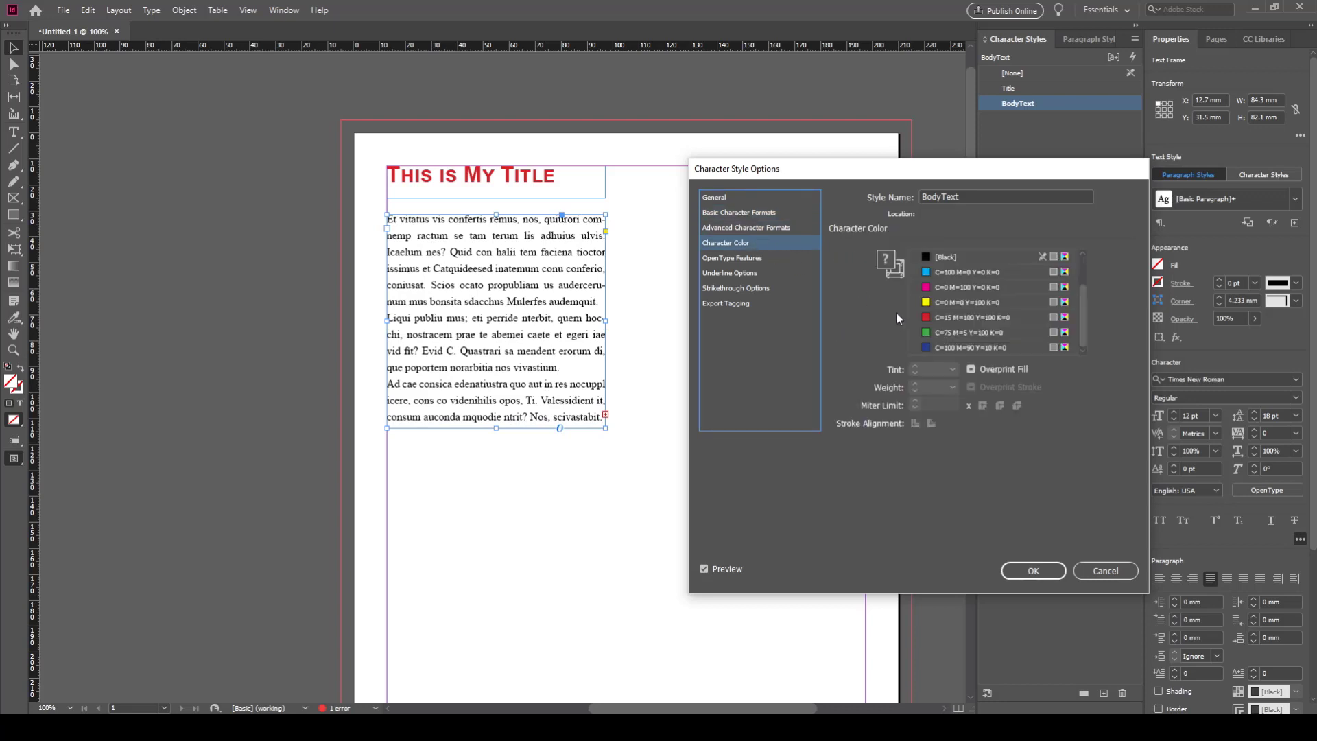
click(926, 347)
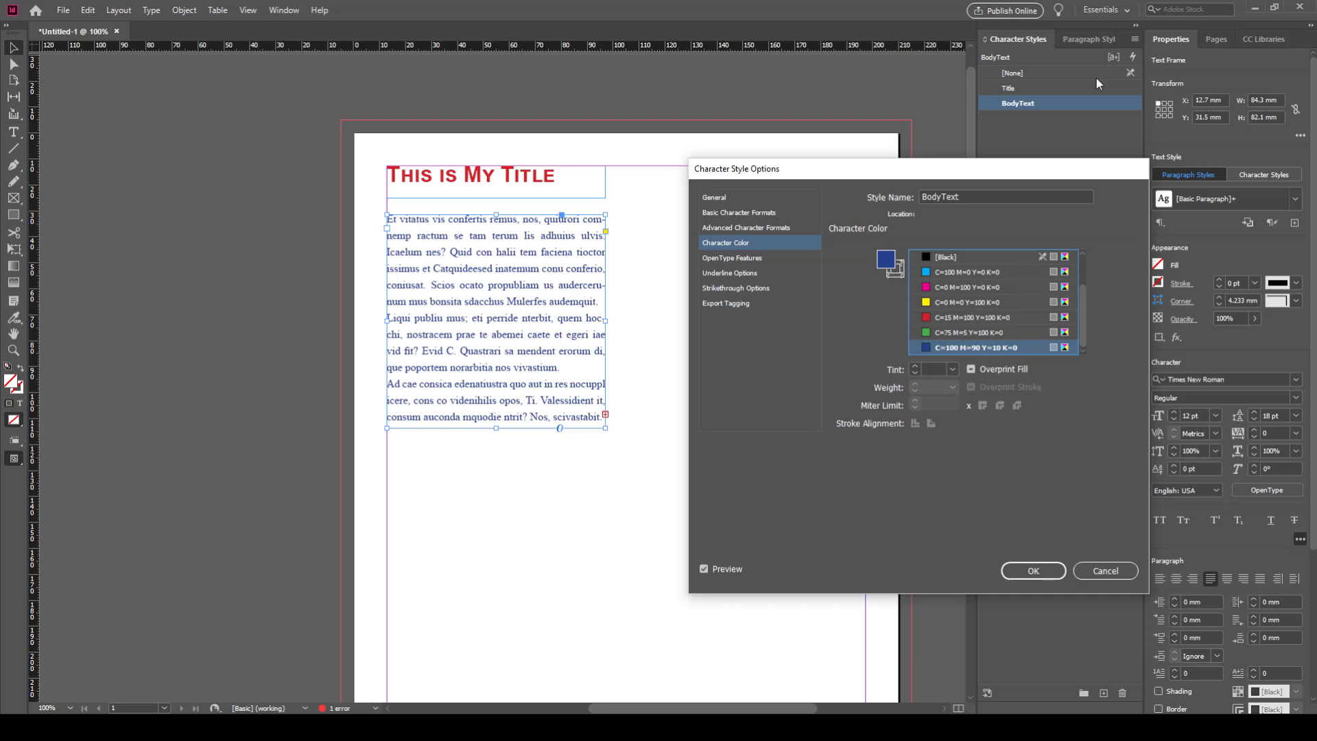
click(1033, 571)
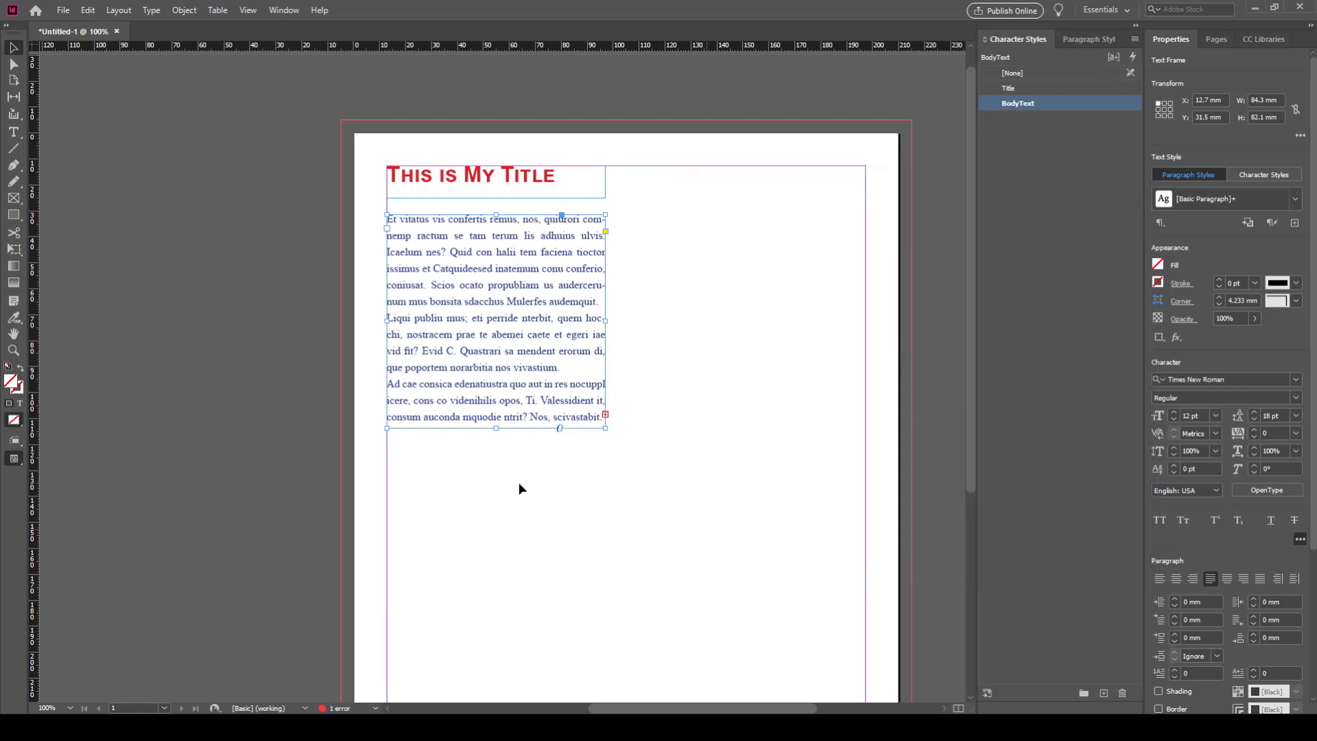
Extend the body text frame downward to leave space below its last line, and select both the title and body frames.
double_click(496, 426)
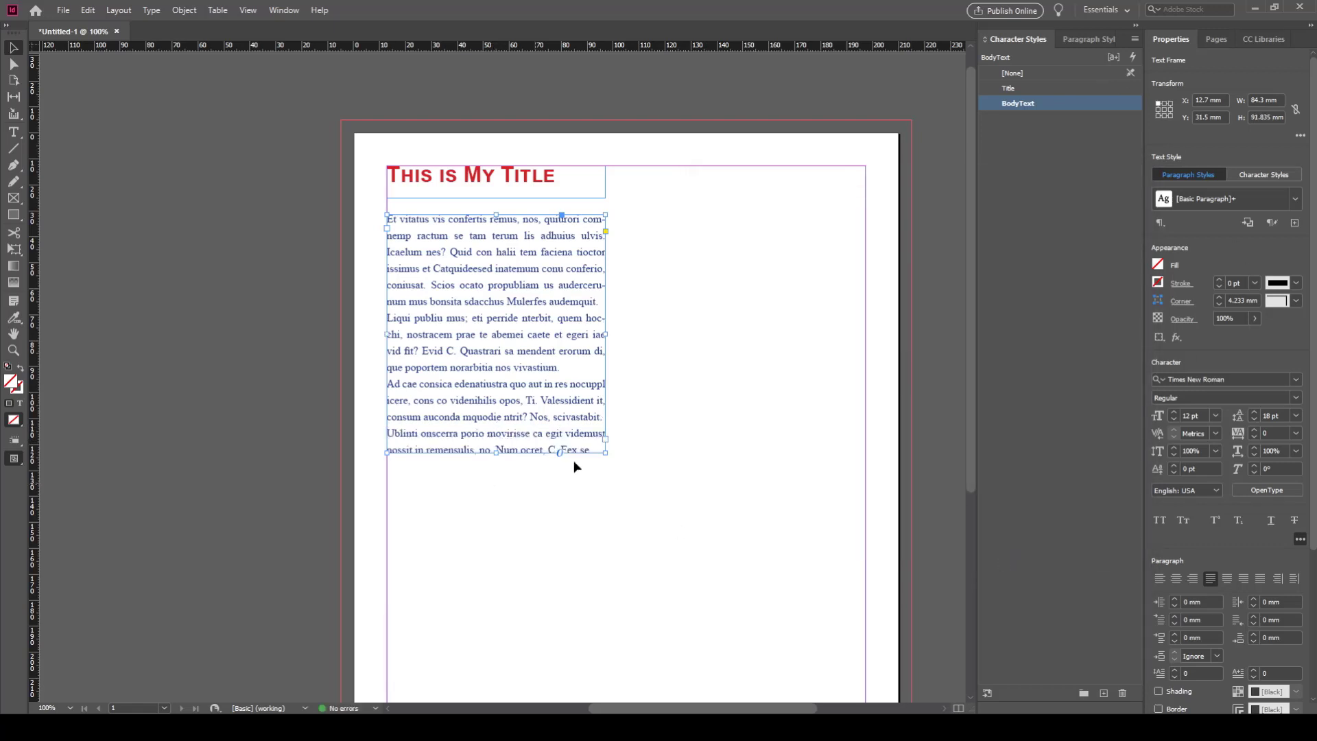
drag(498, 452, 496, 481)
drag(623, 140, 372, 519)
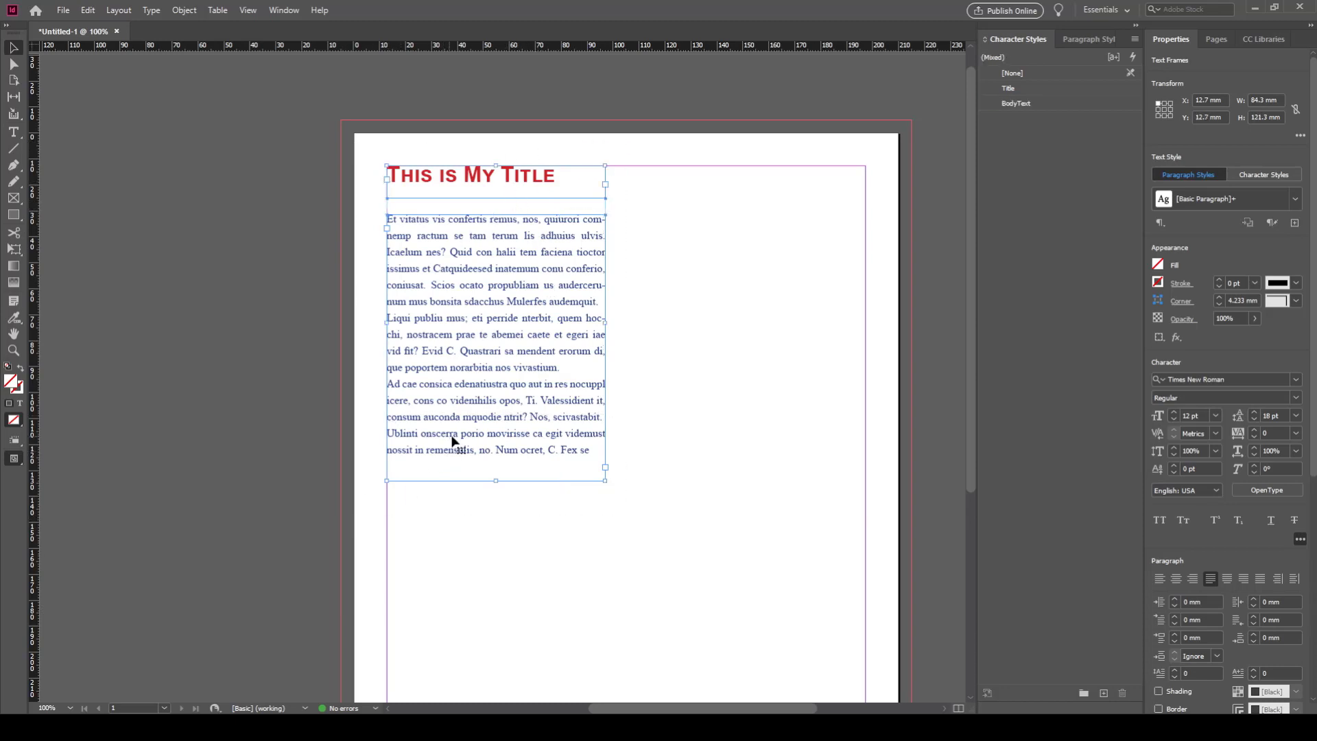
Duplicate the title and body frames into the page's second column and copy both pairs below to fill a two-by-two layout.
drag(477, 382, 739, 383)
drag(876, 145, 364, 552)
scroll(425, 535, down, 5)
drag(712, 151, 706, 479)
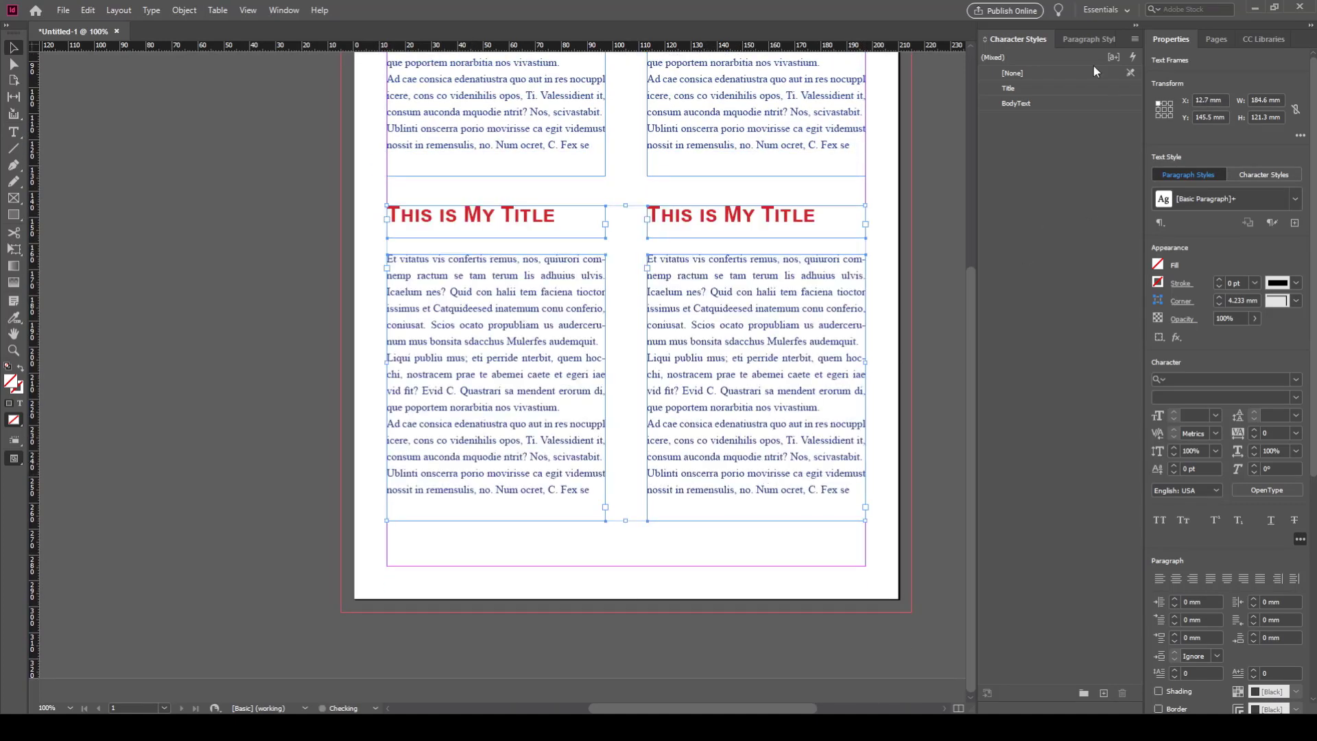
Add two new pages after page 1 of the document.
click(1228, 39)
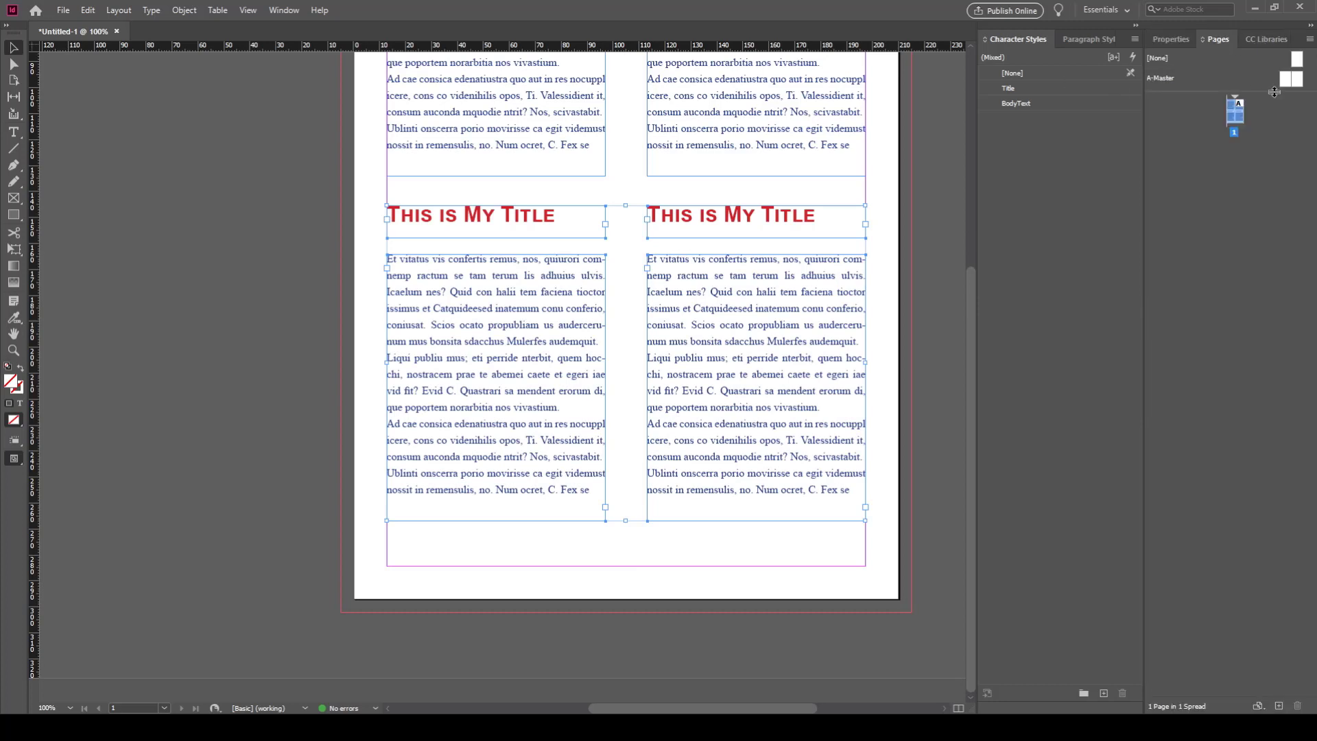
click(1279, 705)
click(1279, 706)
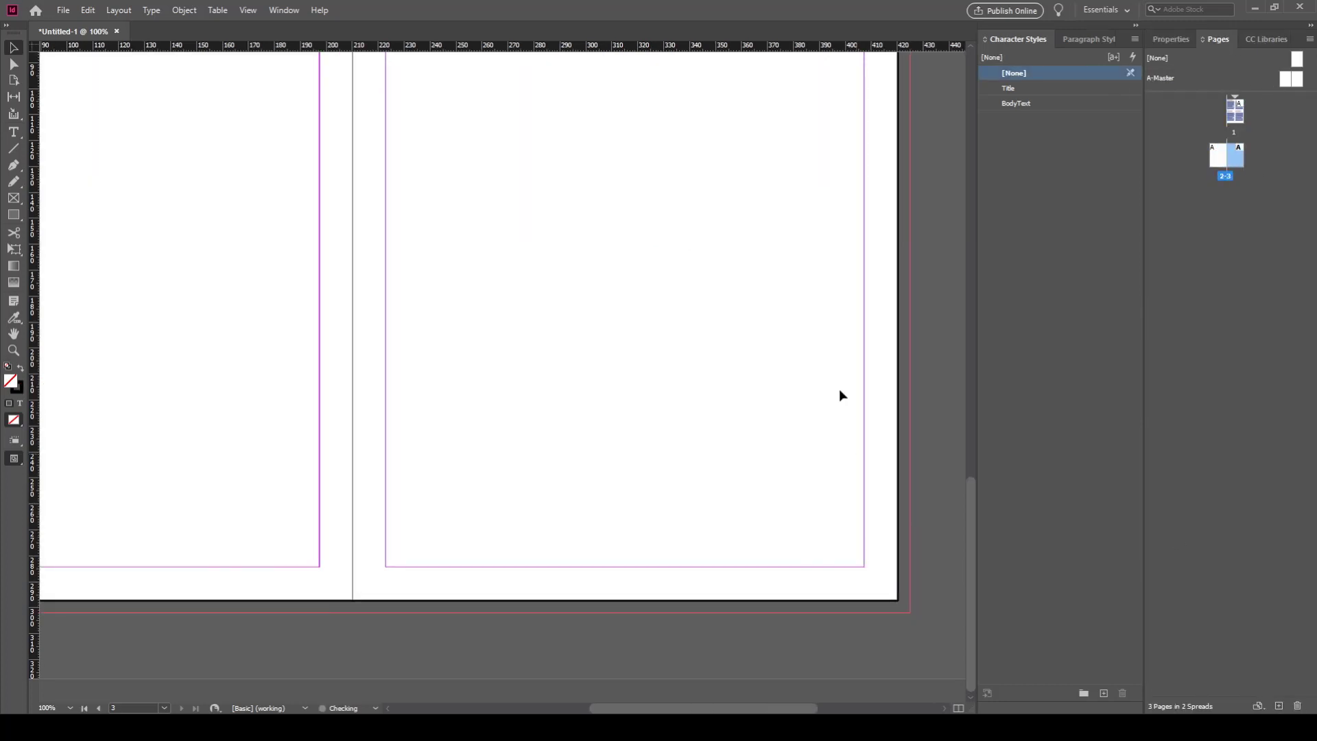
Move the lower-left title and body frames from page 1 to the upper-left margin corner of page 2.
key(ctrl+0)
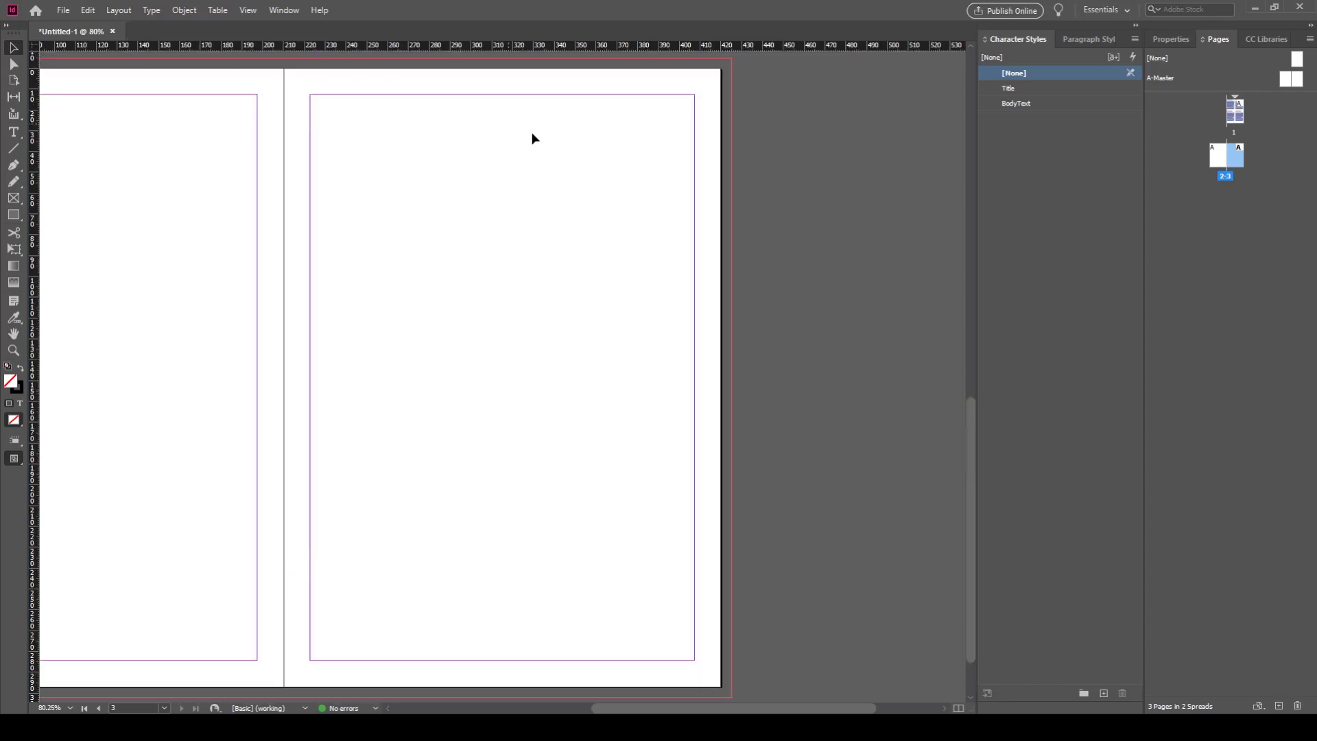
ctrl+click(447, 193)
ctrl+click(447, 193)
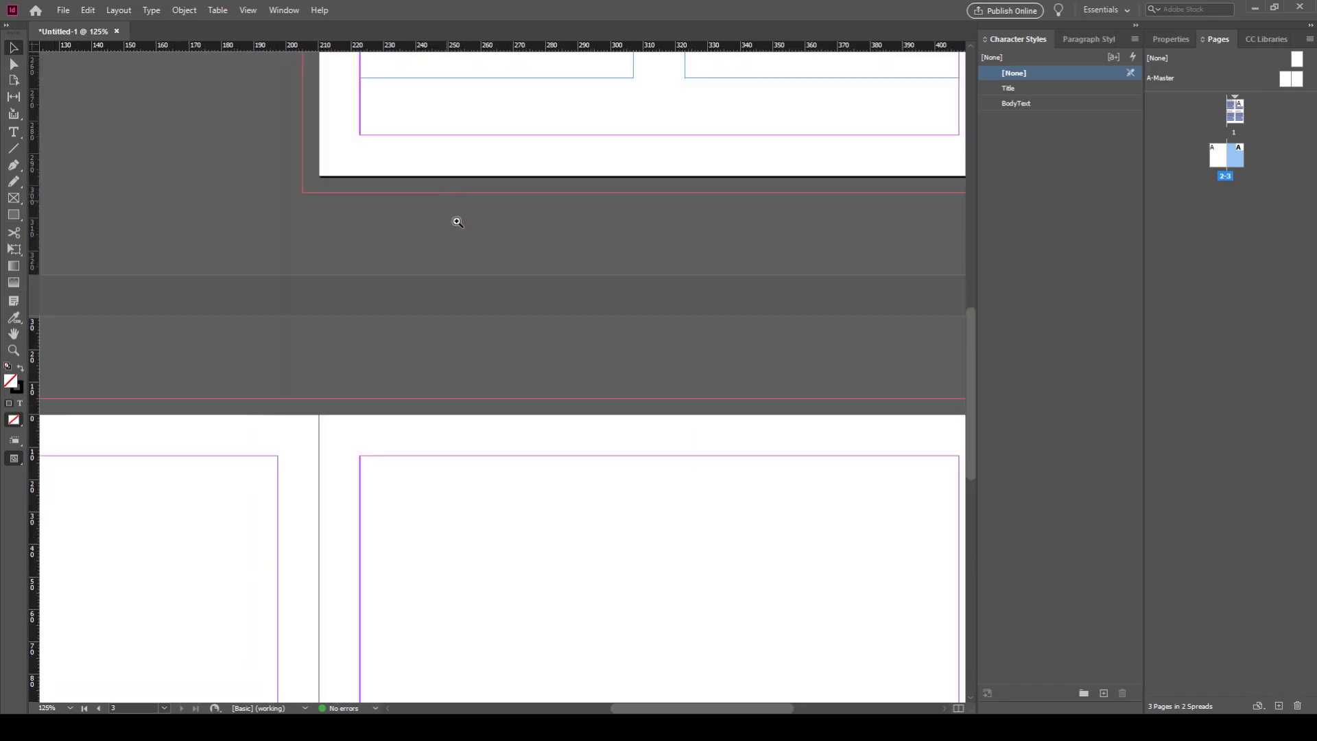
ctrl+alt+click(500, 282)
ctrl+alt+click(500, 283)
ctrl+alt+click(500, 282)
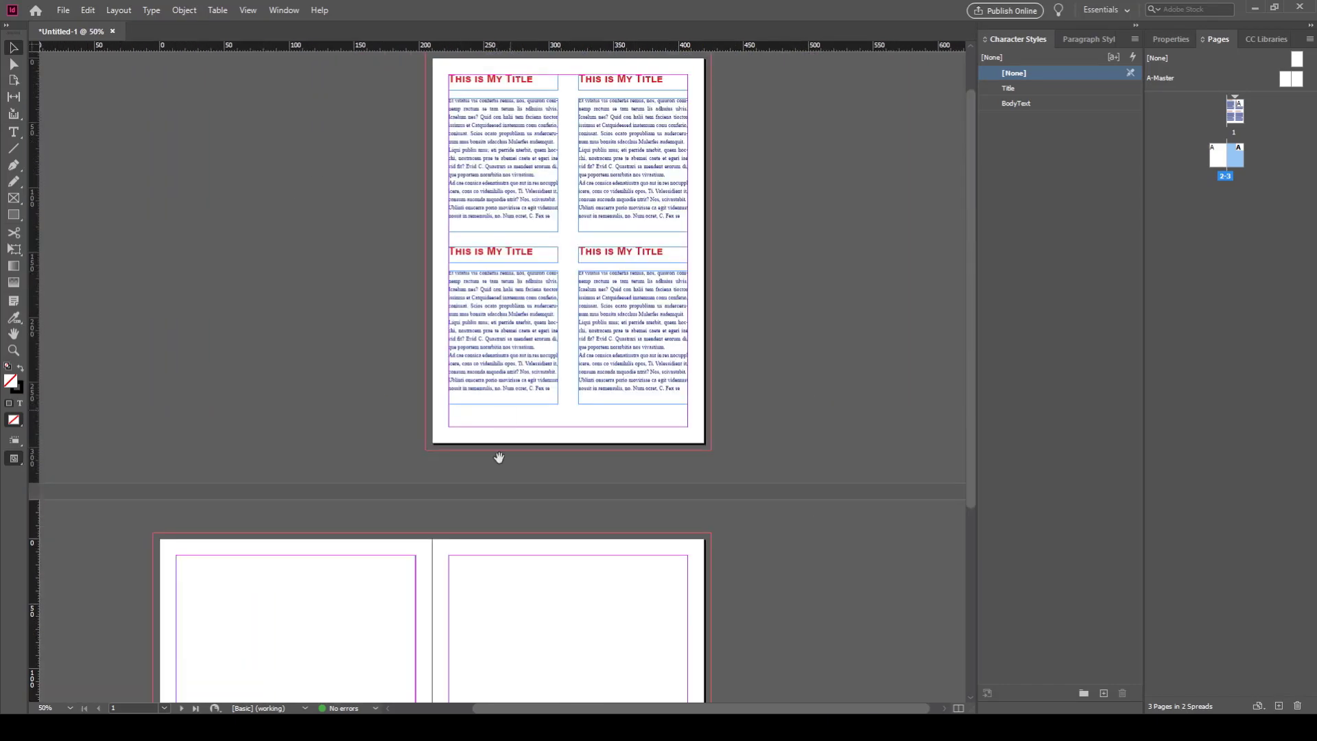
drag(551, 444, 578, 354)
drag(594, 150, 443, 334)
drag(571, 272, 299, 581)
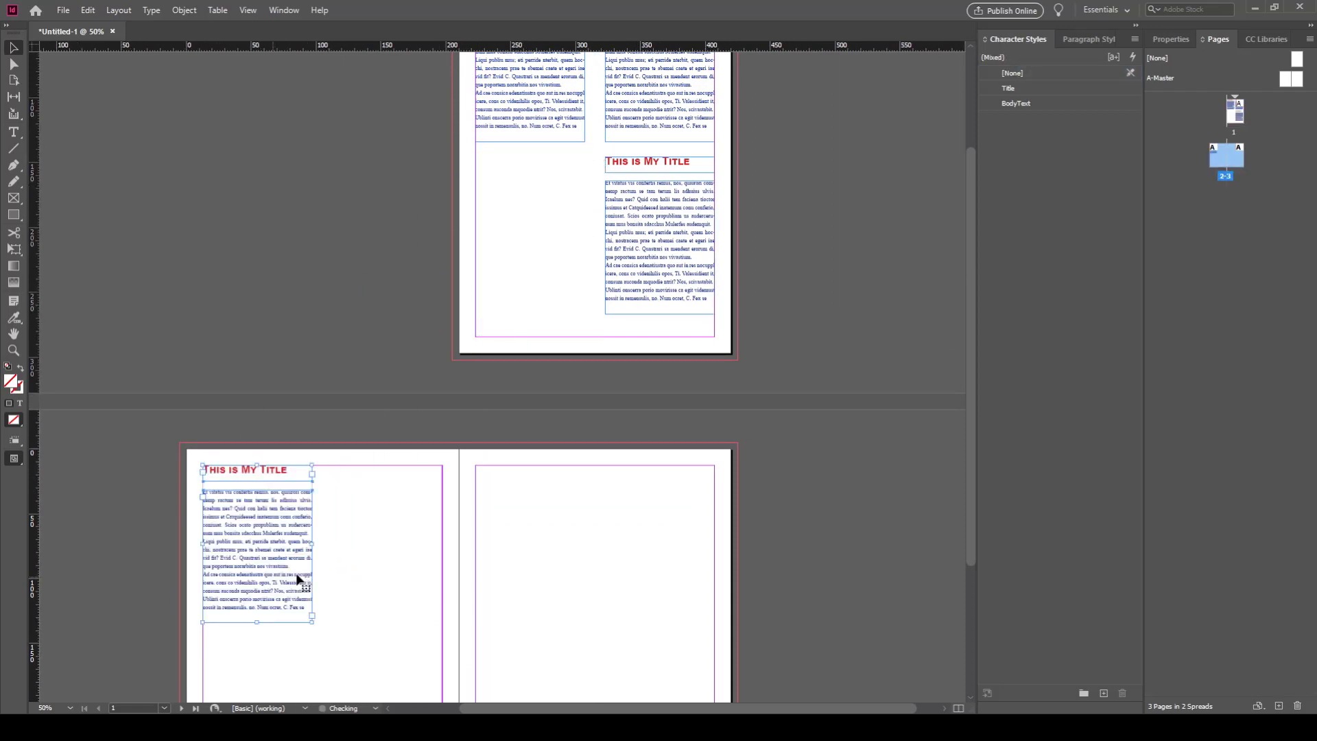
click(720, 493)
Set the Title character style's case to Normal and save the style.
scroll(674, 485, up, 4)
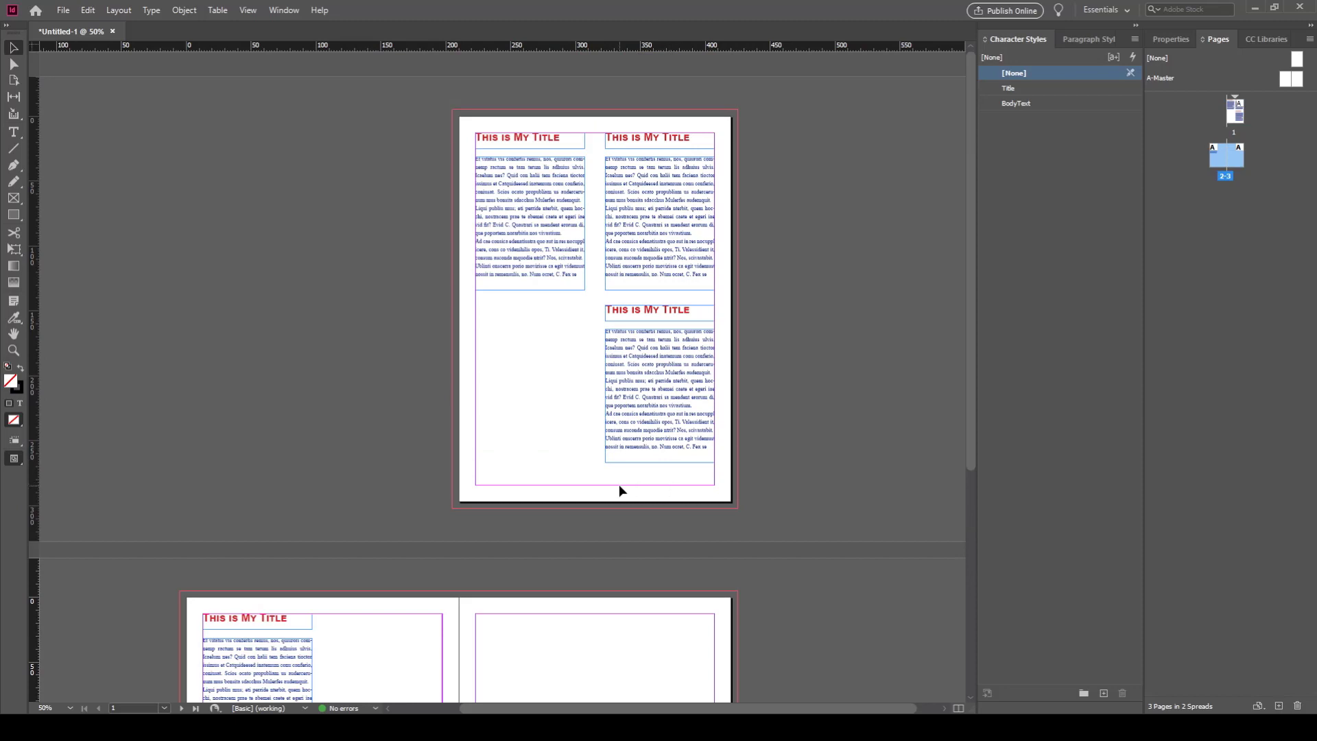
key(z)
click(548, 144)
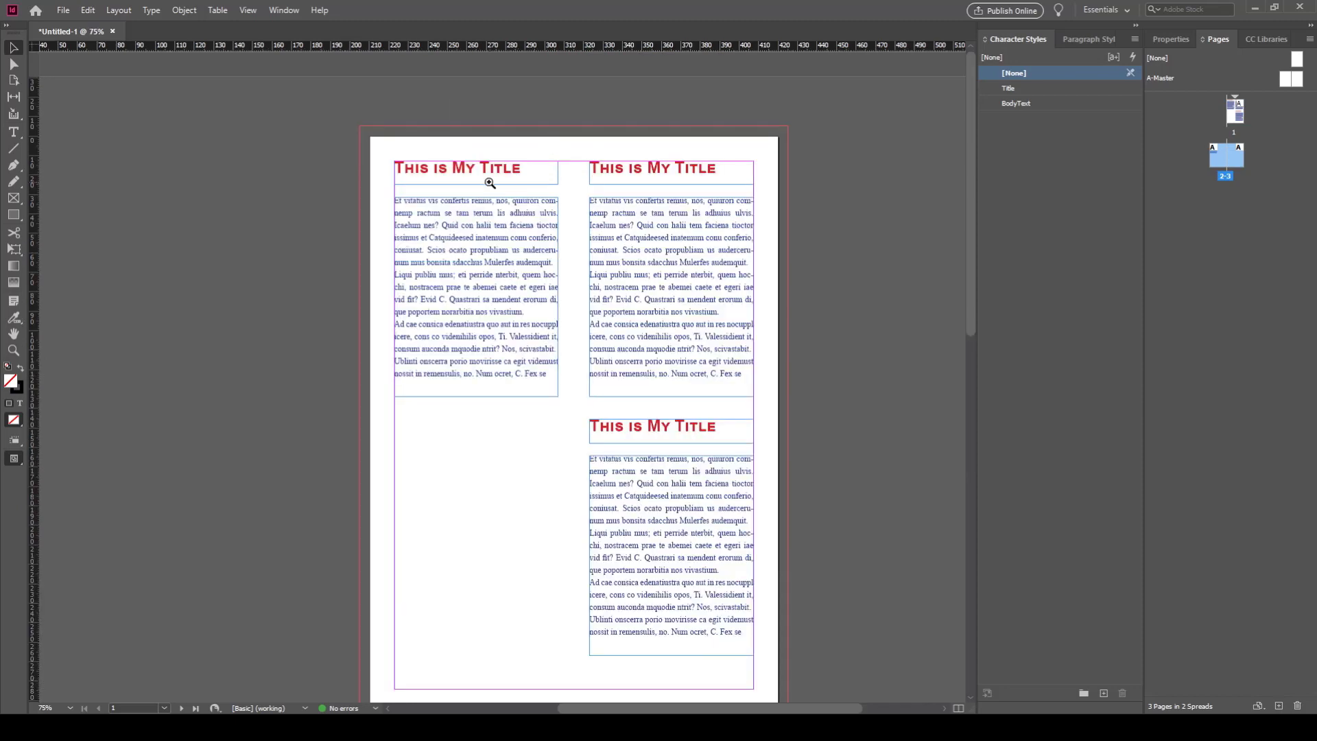
double_click(1004, 87)
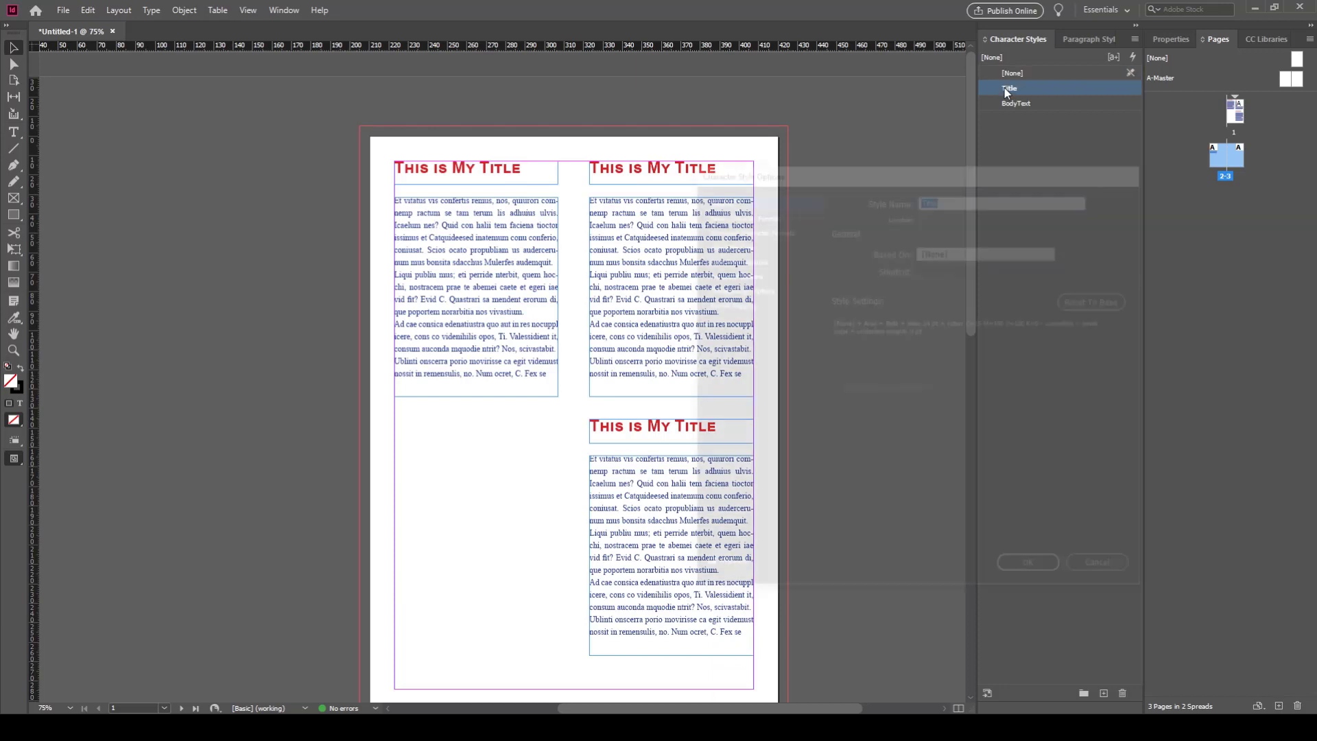
drag(997, 143, 1064, 172)
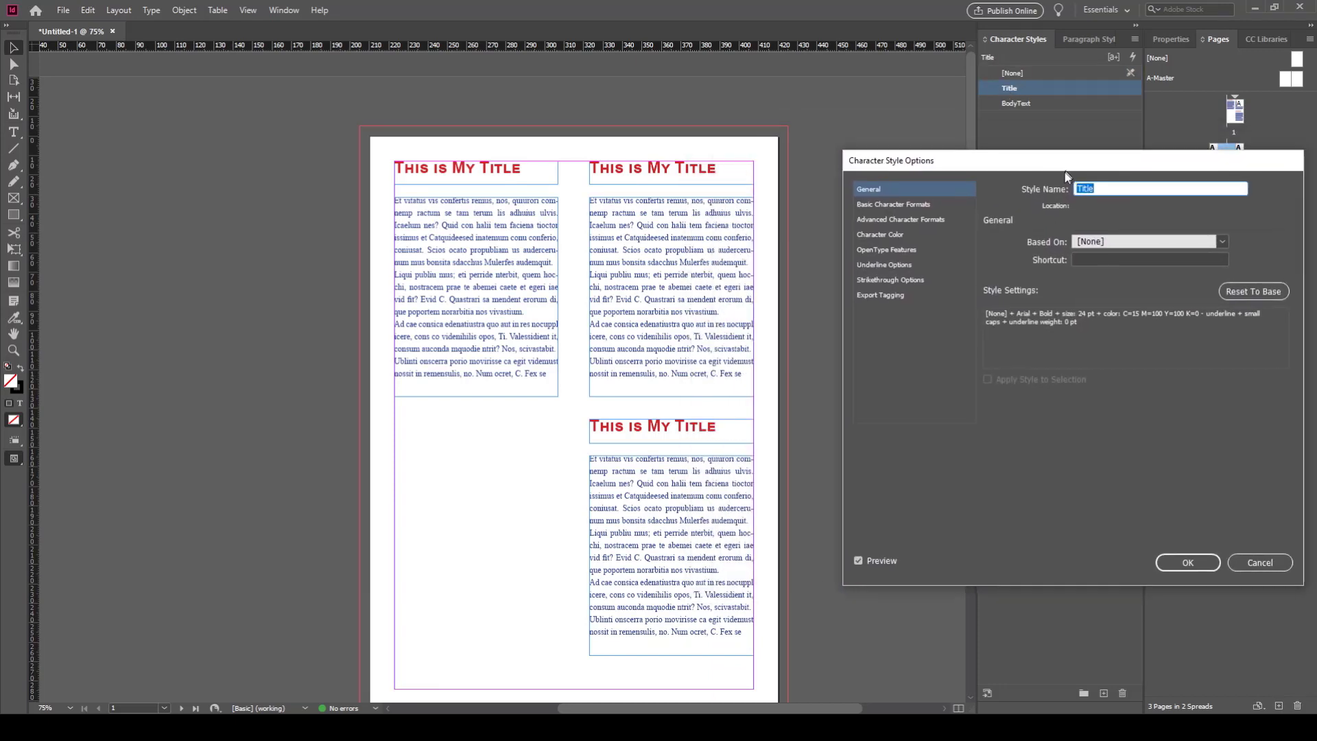
click(889, 207)
click(1089, 323)
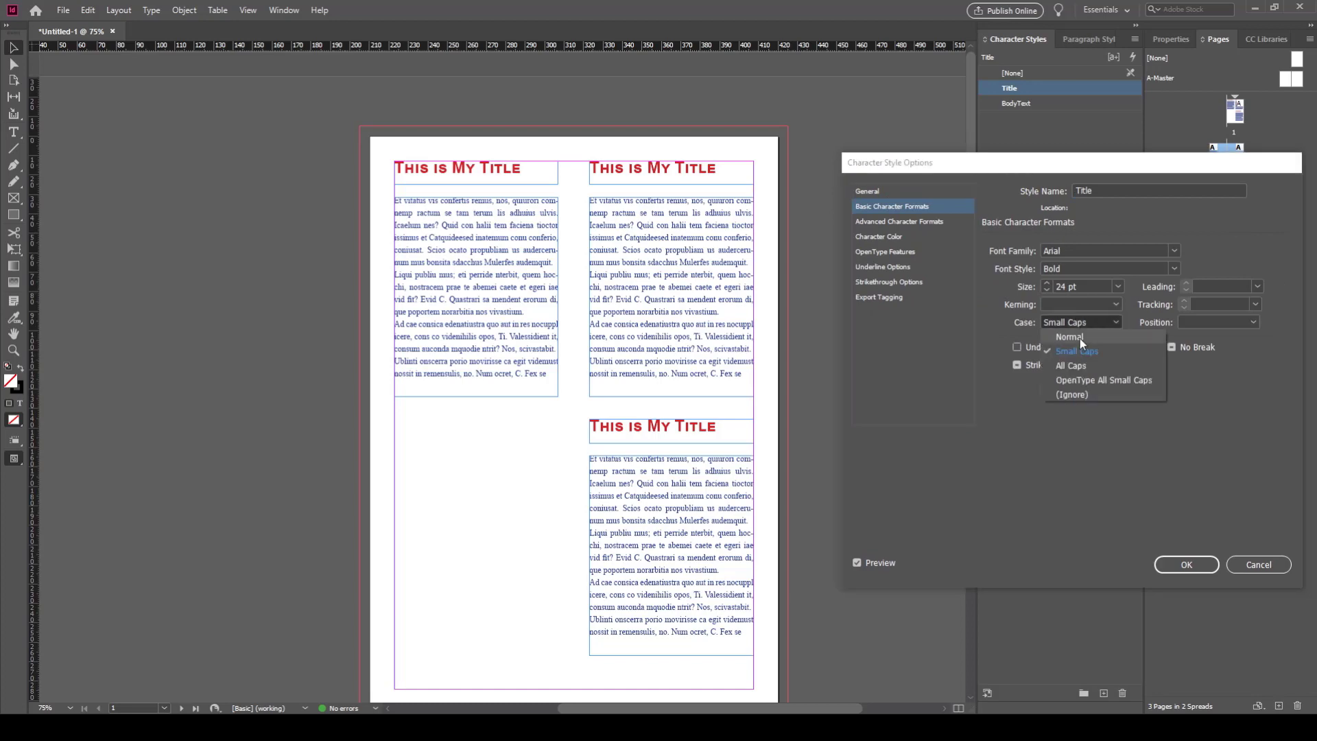
click(1079, 338)
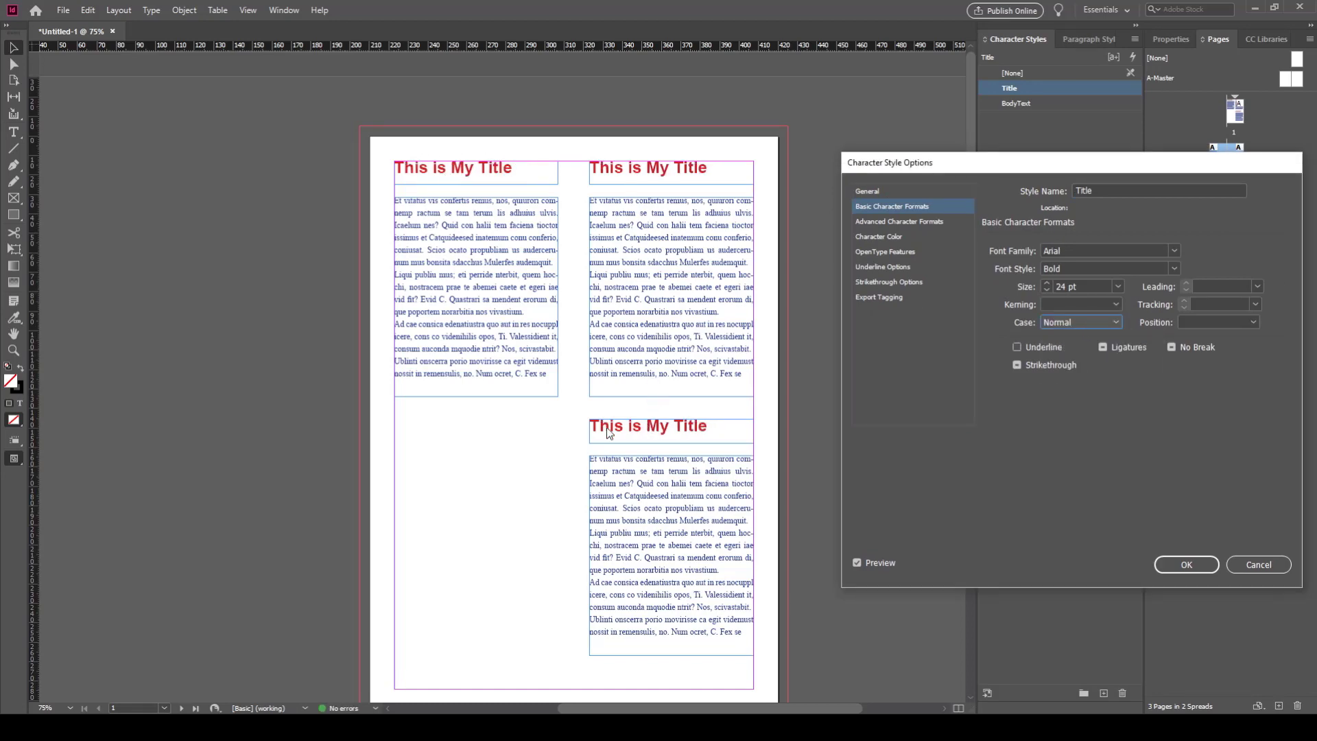
click(1185, 565)
Check the title on page 2 and inspect which character styles its title and body frames use.
scroll(764, 488, down, 8)
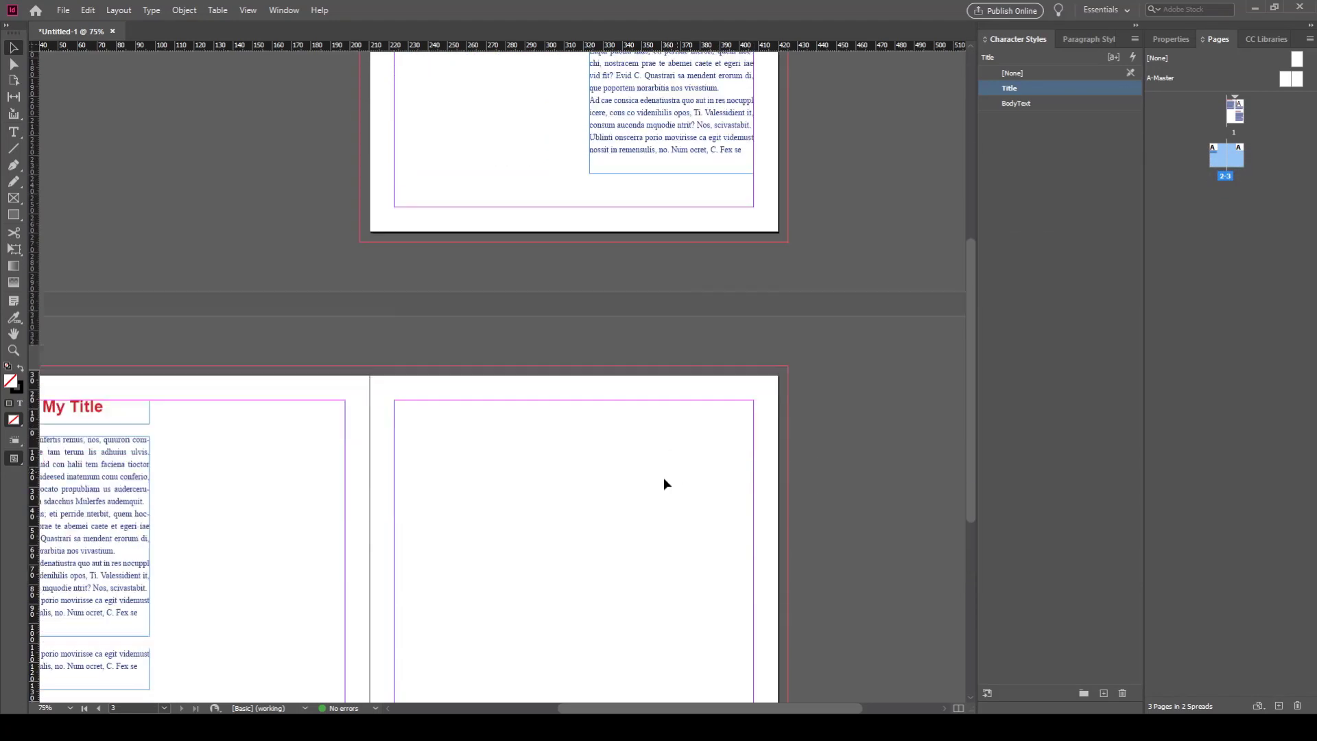
drag(379, 410, 600, 486)
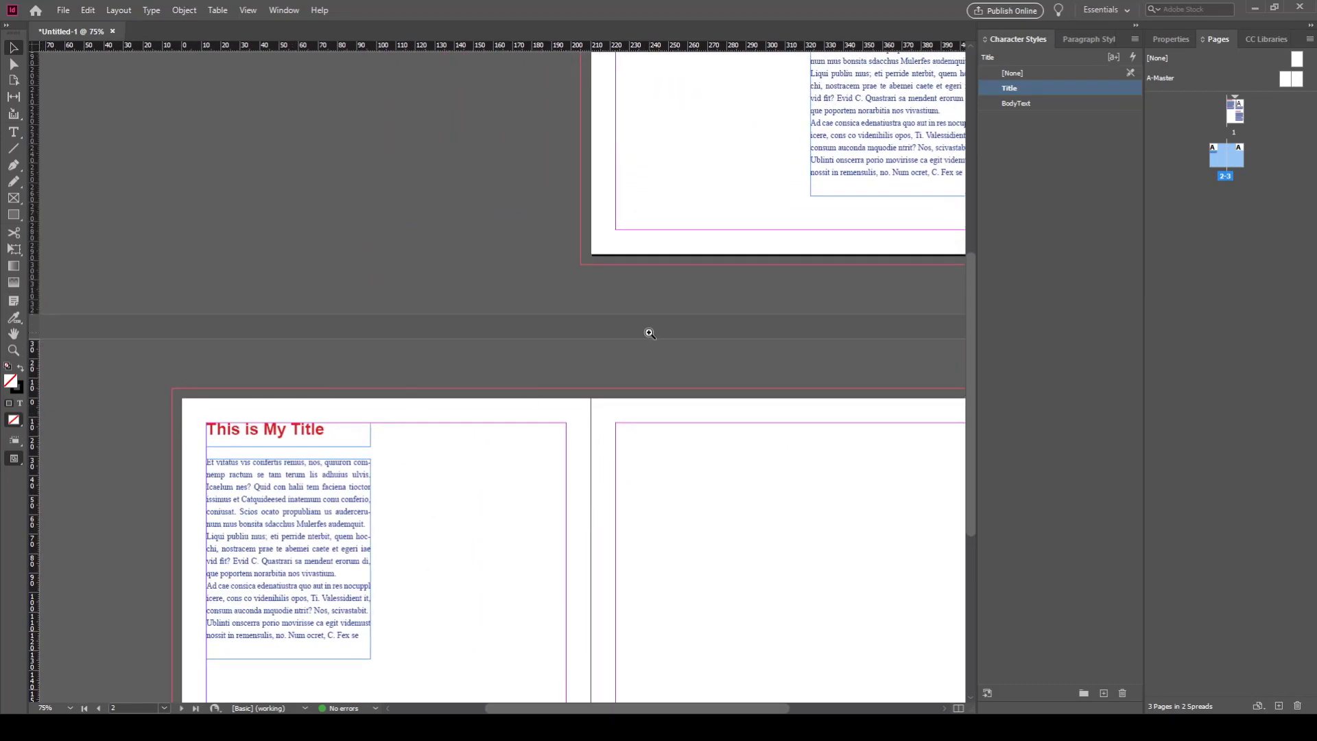
ctrl+alt+click(672, 315)
drag(408, 450, 445, 482)
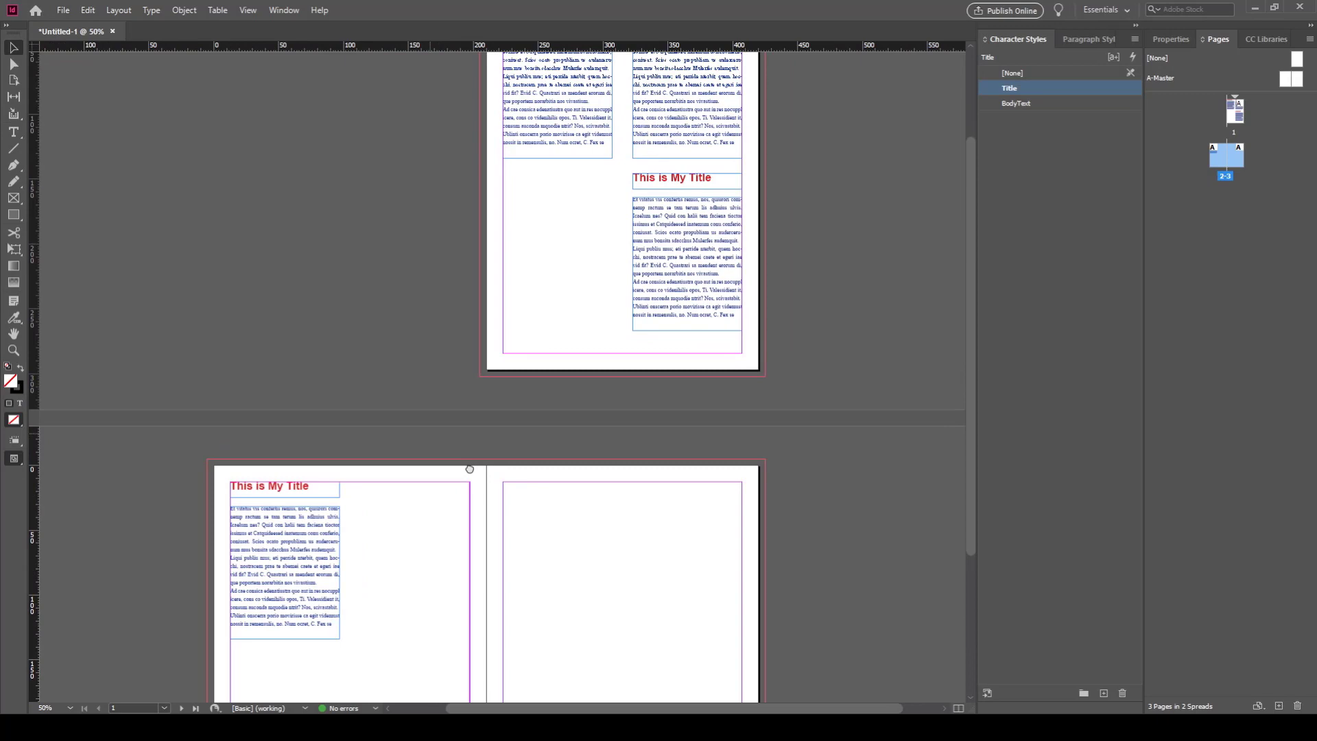
click(281, 491)
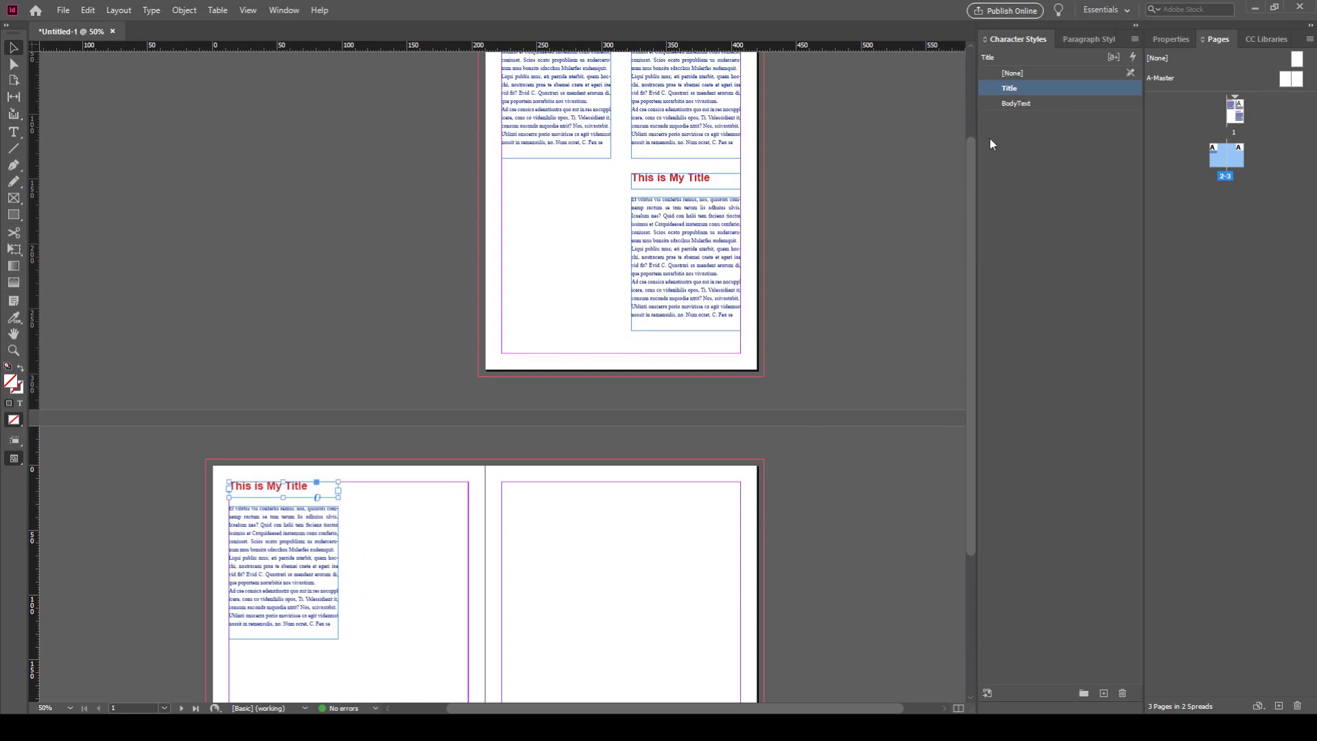
click(864, 320)
click(317, 549)
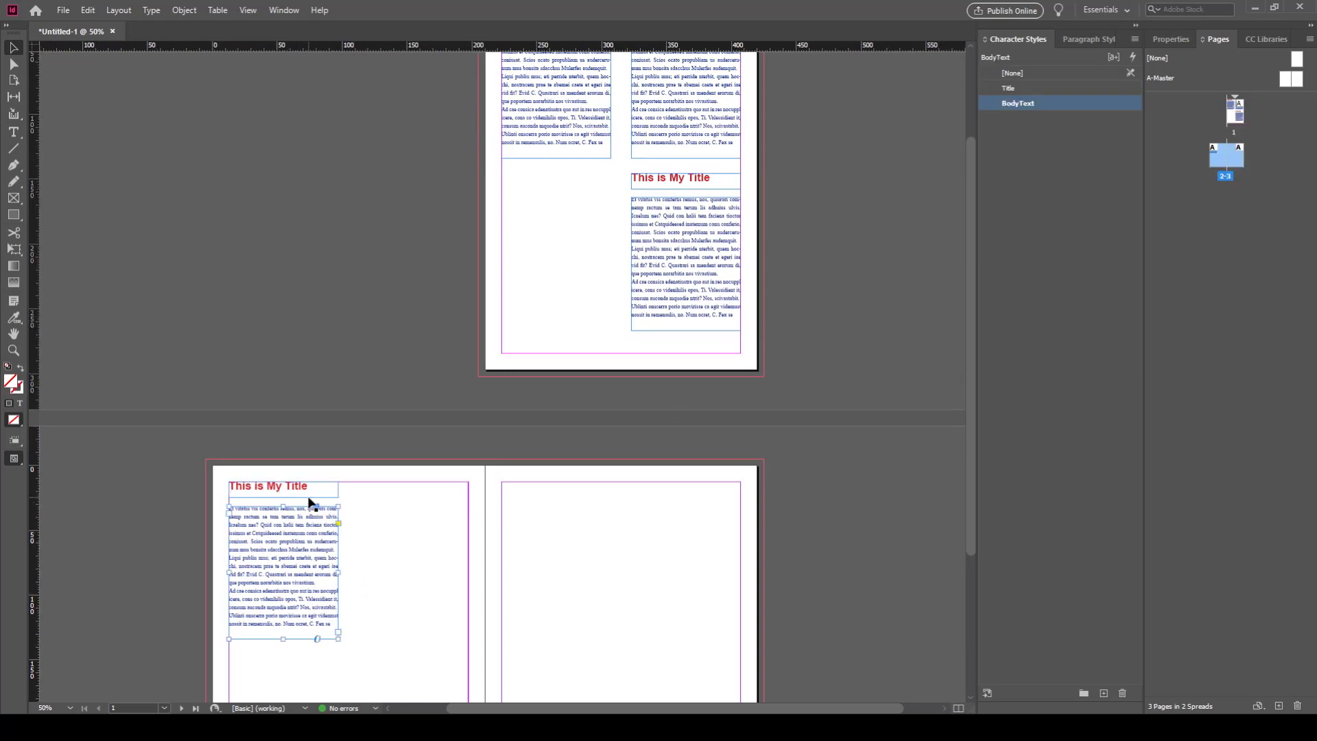
click(309, 497)
click(423, 528)
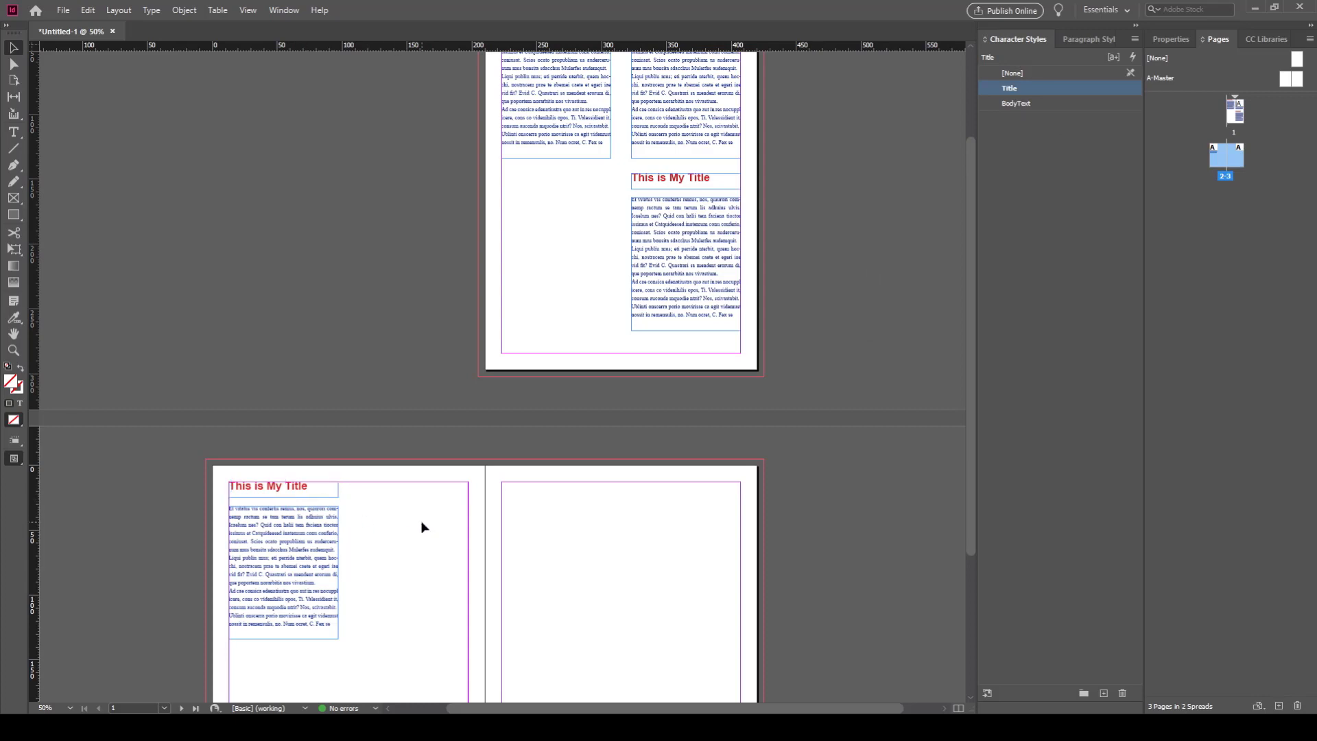
click(308, 551)
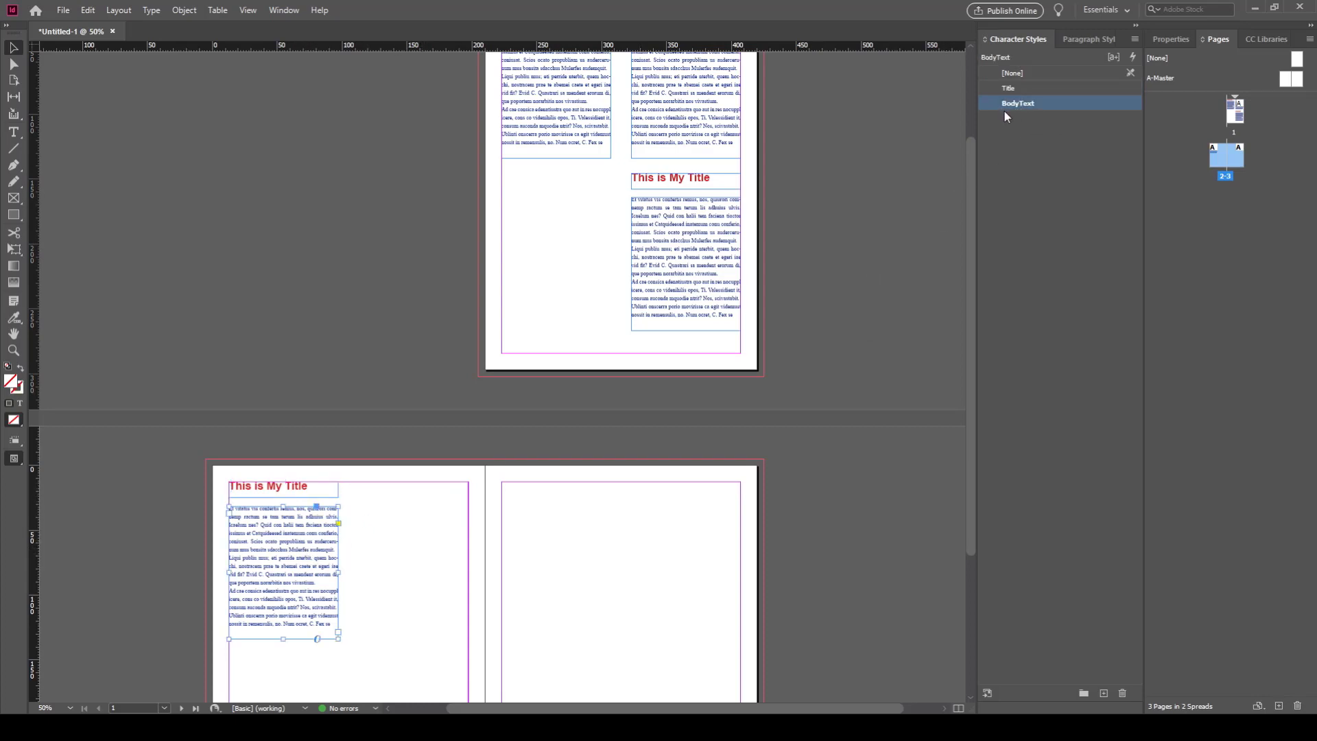
click(289, 488)
Inspect which character styles the title and body frames on page 1 use.
click(682, 175)
scroll(682, 175, up, 3)
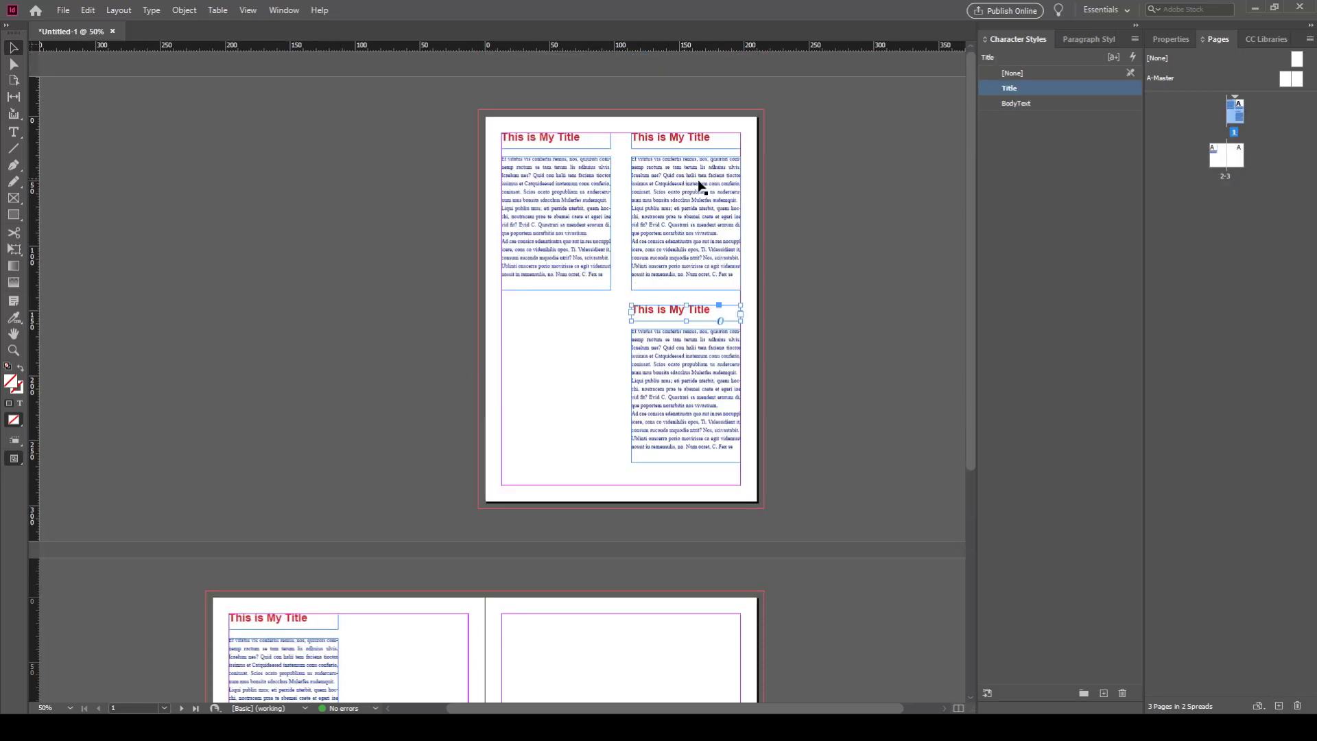
click(684, 134)
click(599, 141)
click(555, 364)
click(556, 141)
click(678, 214)
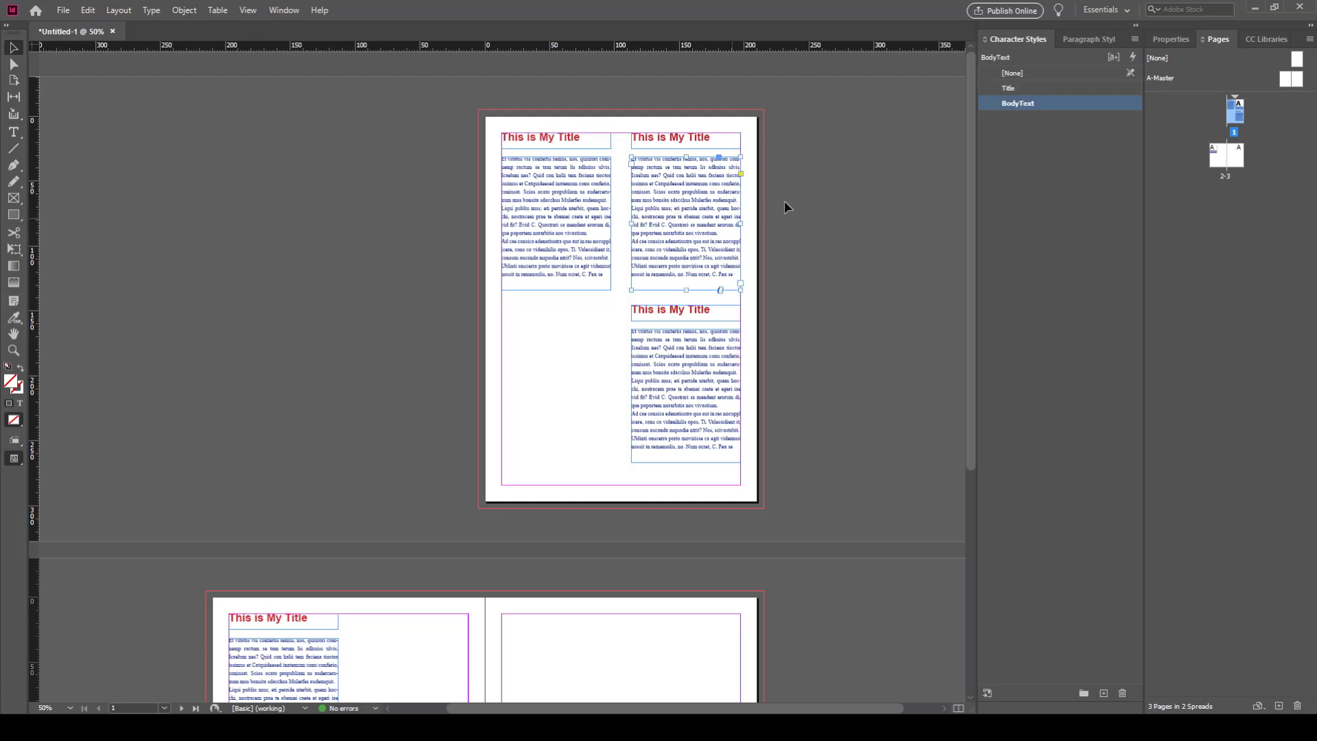
Preview the BodyText style's character color as the green swatch C=75 M=5 Y=100 K=0 at 60% tint.
click(1028, 161)
double_click(1014, 104)
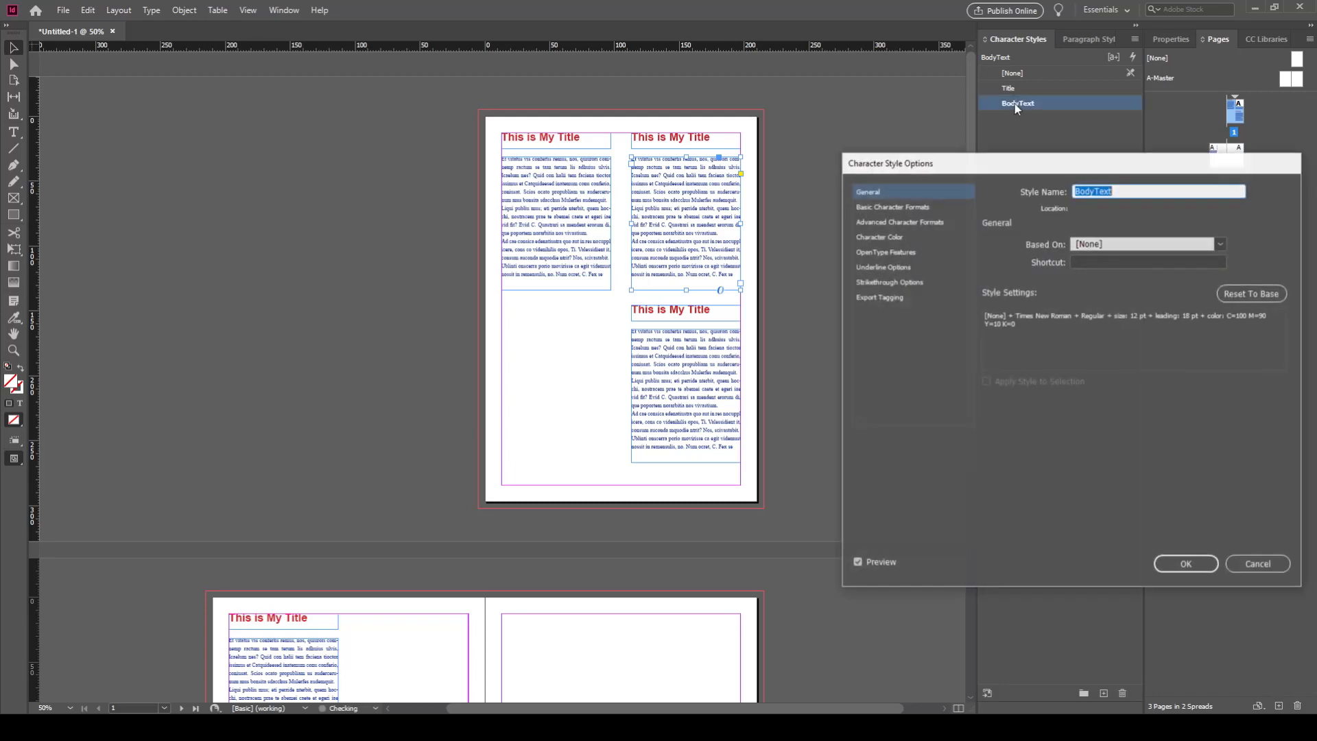
click(888, 237)
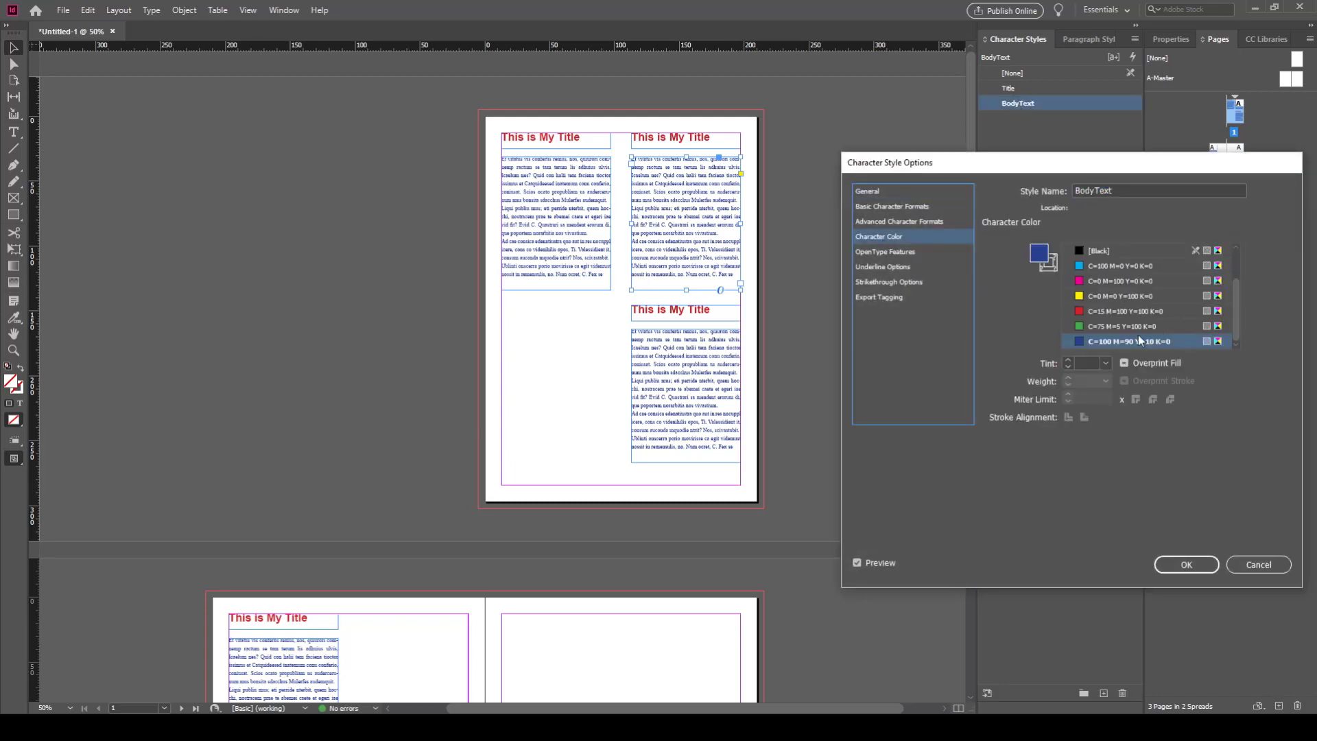
click(1107, 328)
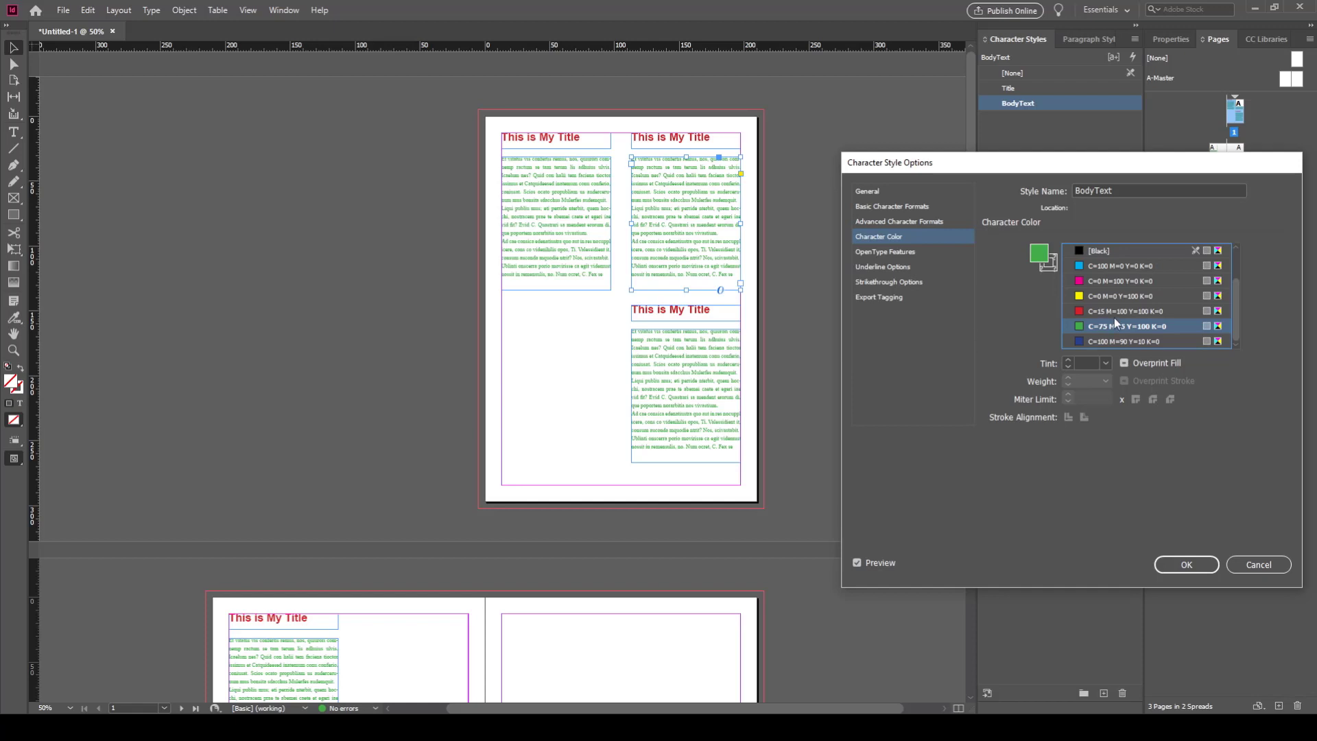
click(1104, 364)
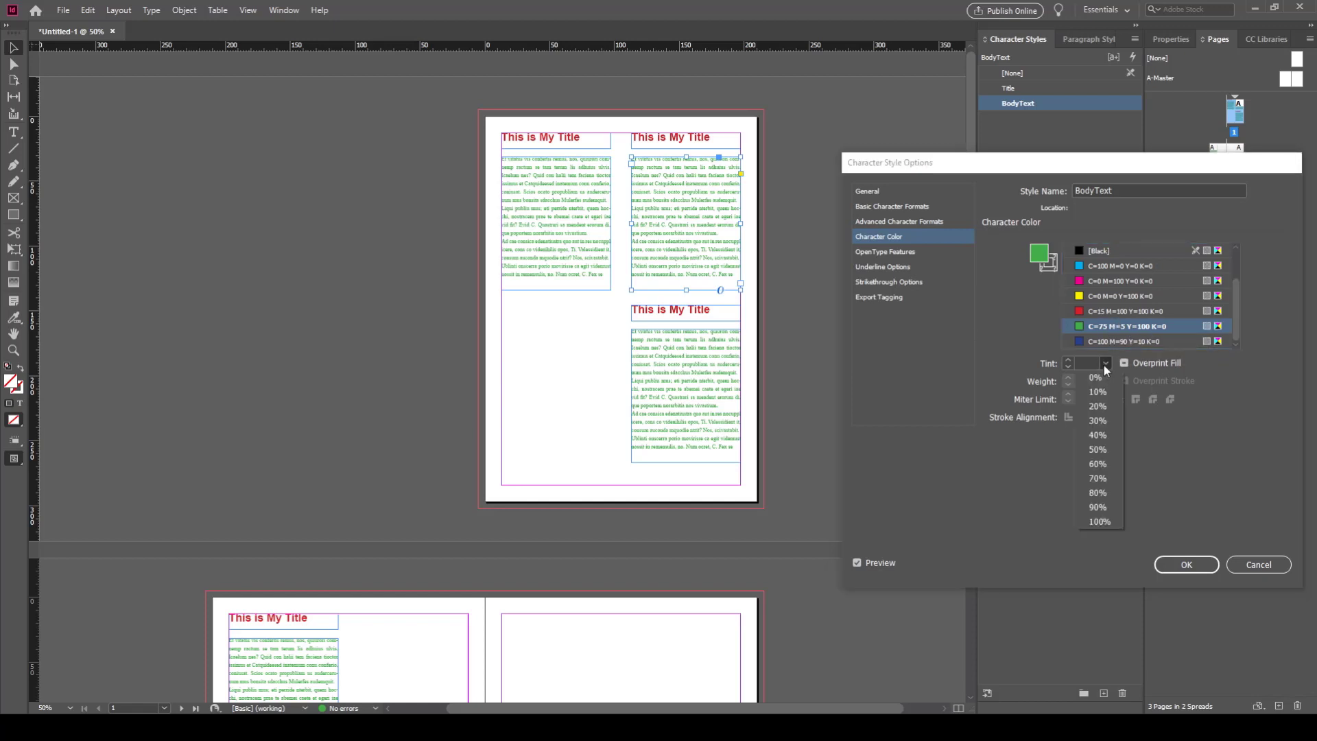
click(1096, 465)
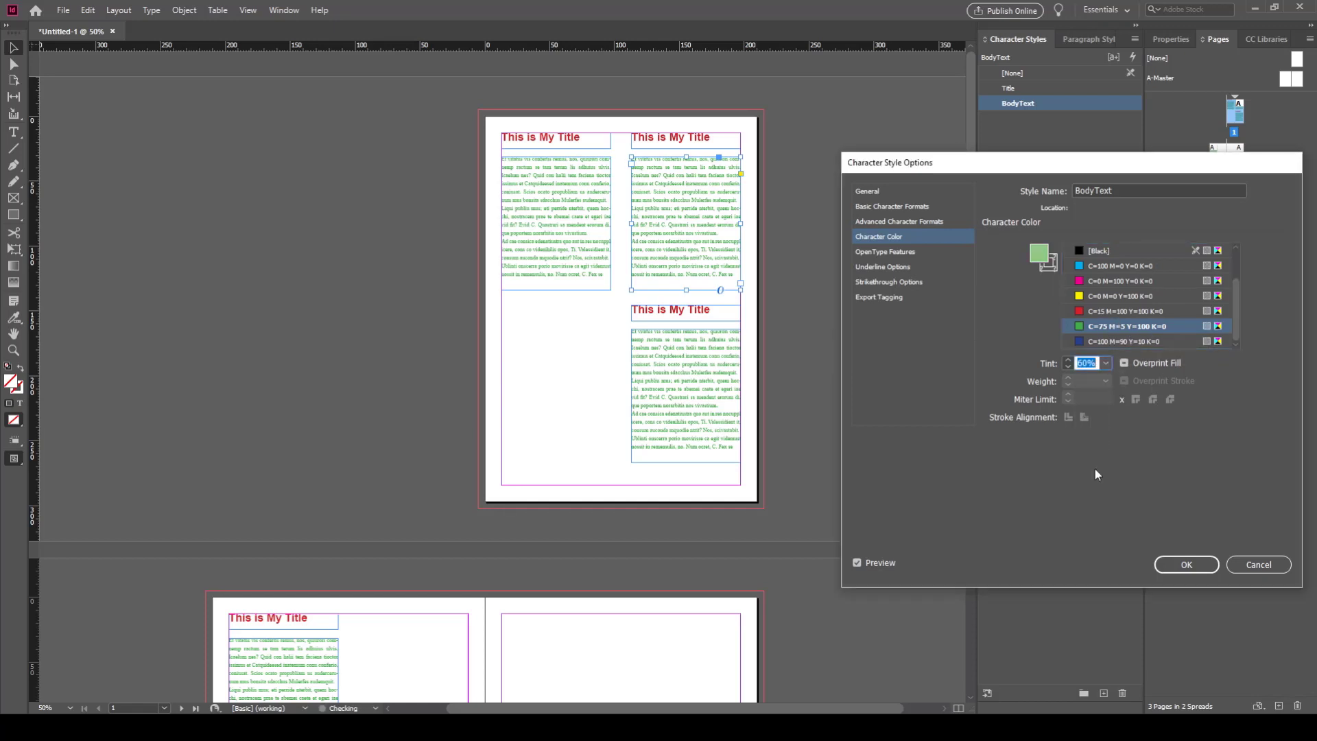
Preview the BodyText style's character color as black at 30% tint and discard the style changes.
click(1084, 250)
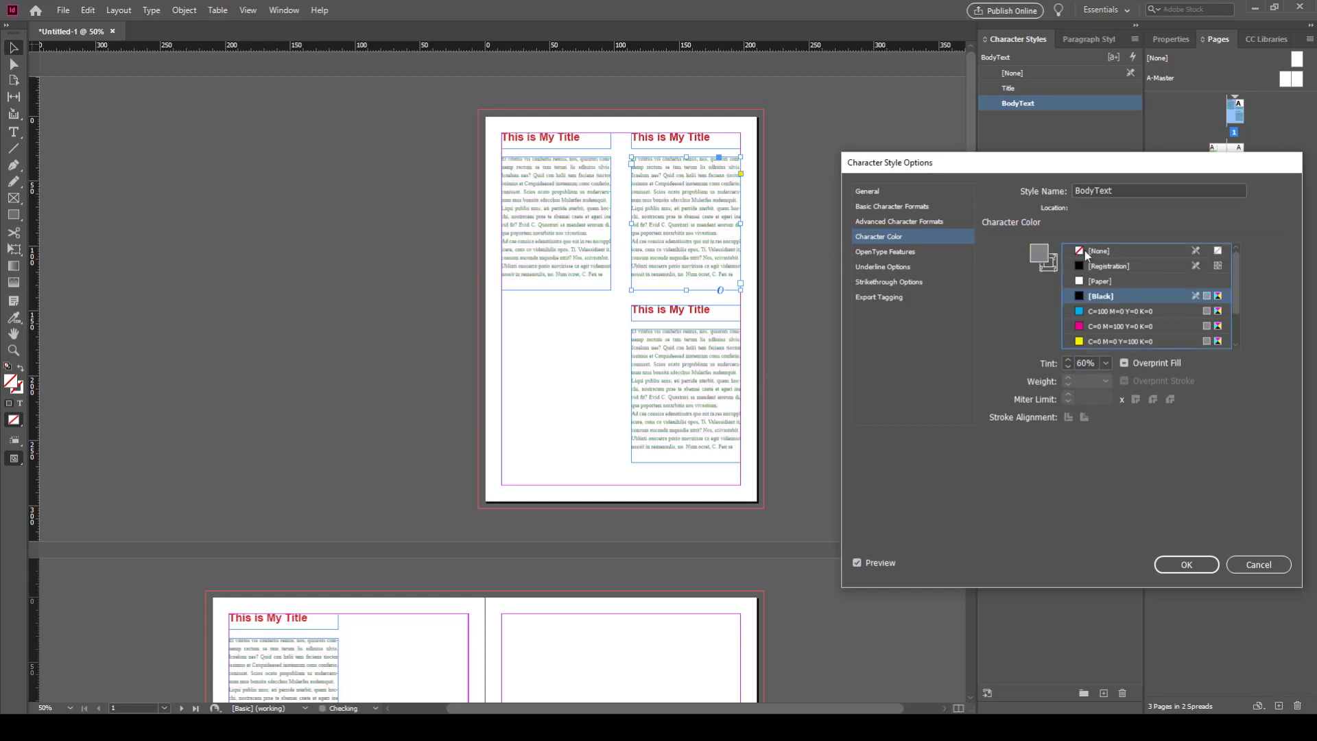
click(1105, 364)
click(1099, 421)
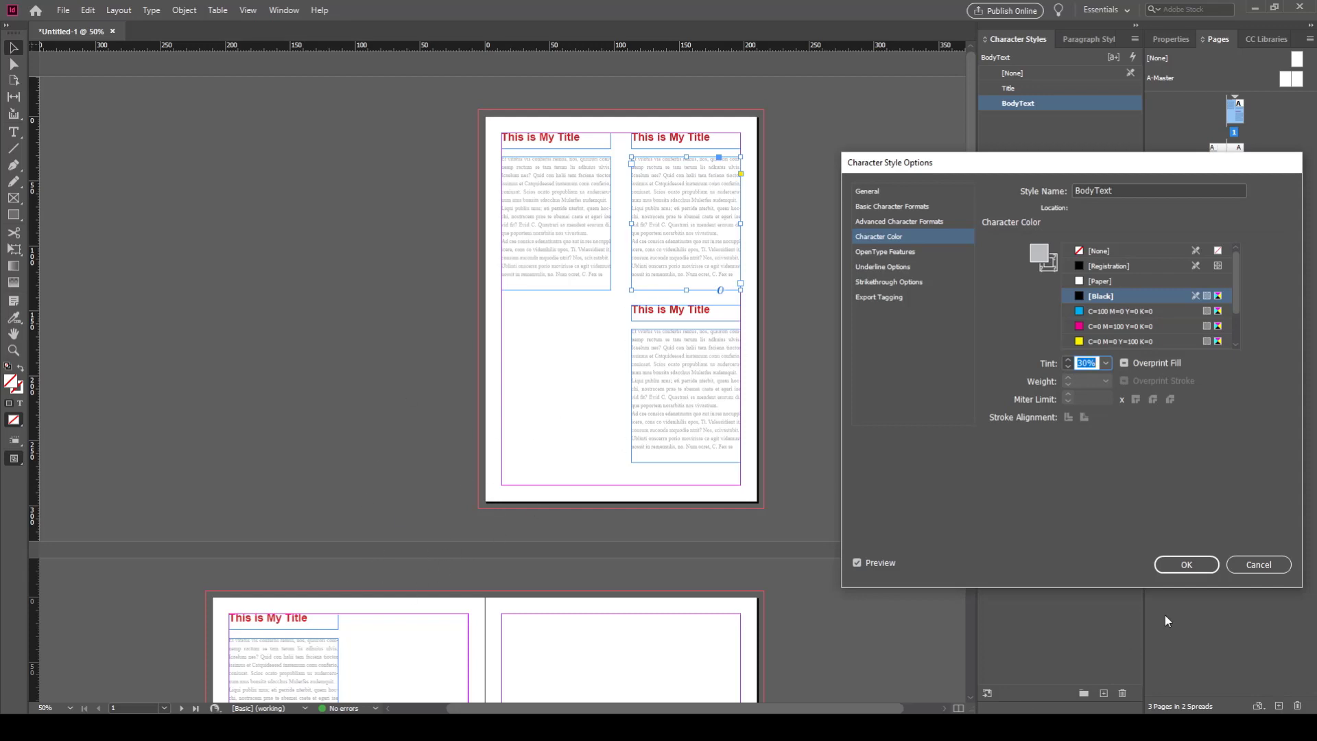
click(1259, 565)
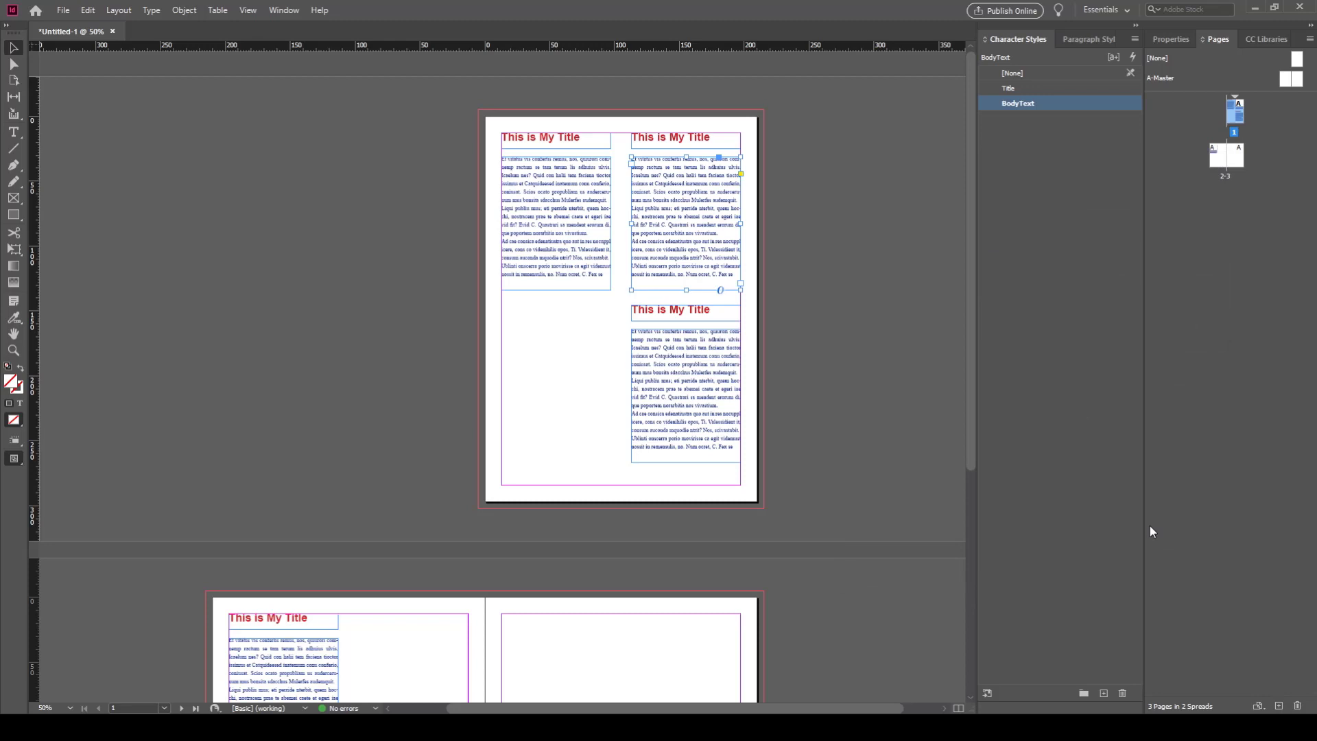